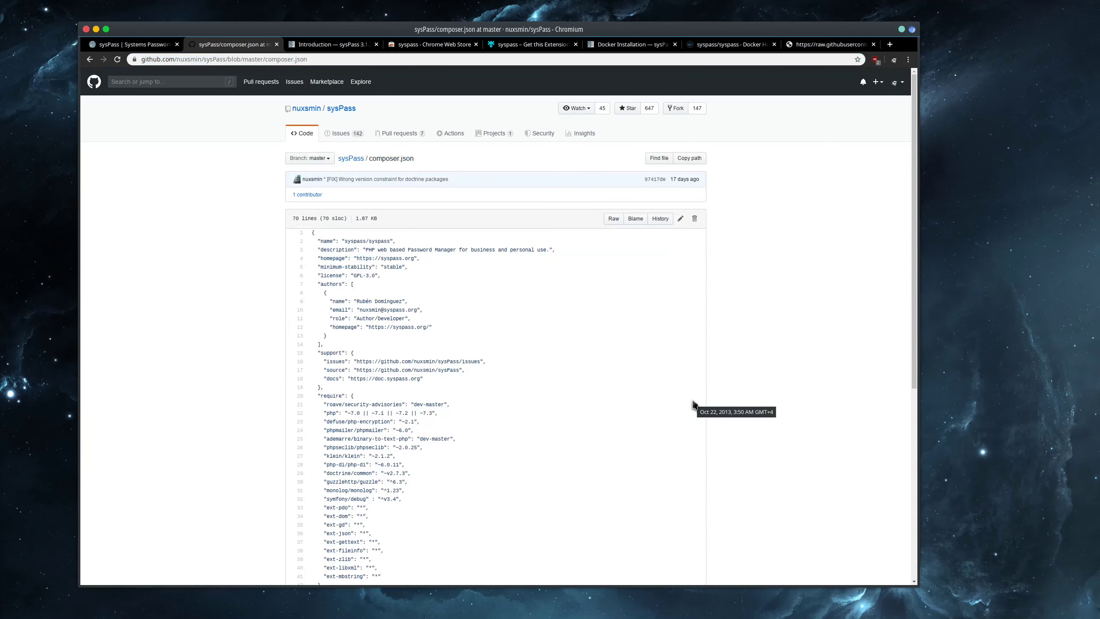
- Scroll composer.json's dependencies, highlight the php-di line, then return to the sysPass repository page
scroll(693, 405, down, 5)
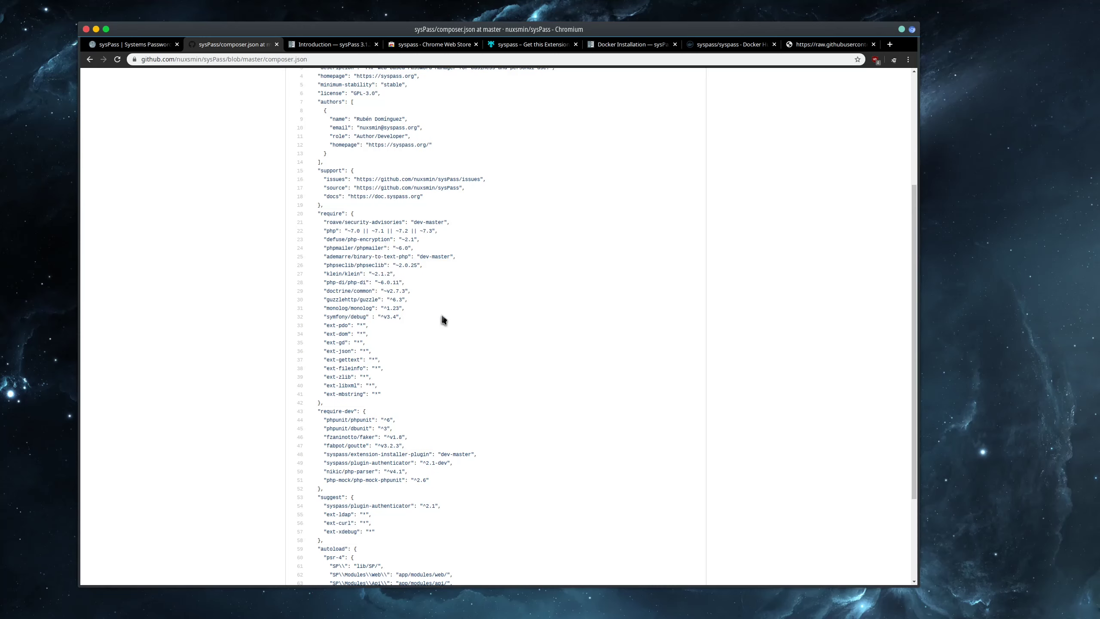
scroll(440, 313, down, 4)
scroll(403, 287, up, 3)
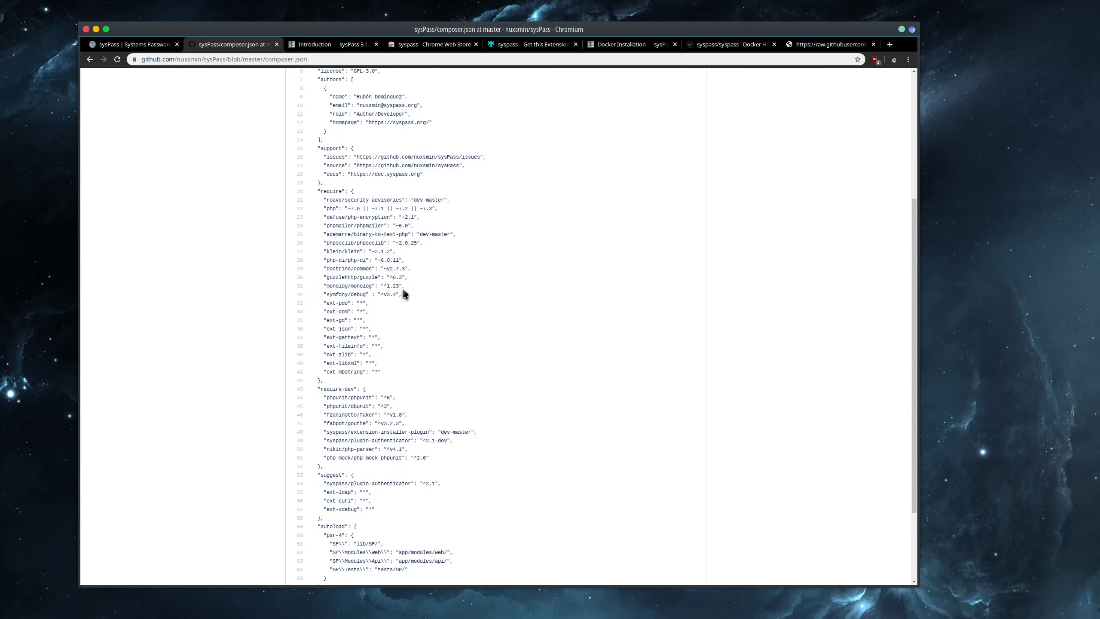
scroll(404, 293, up, 2)
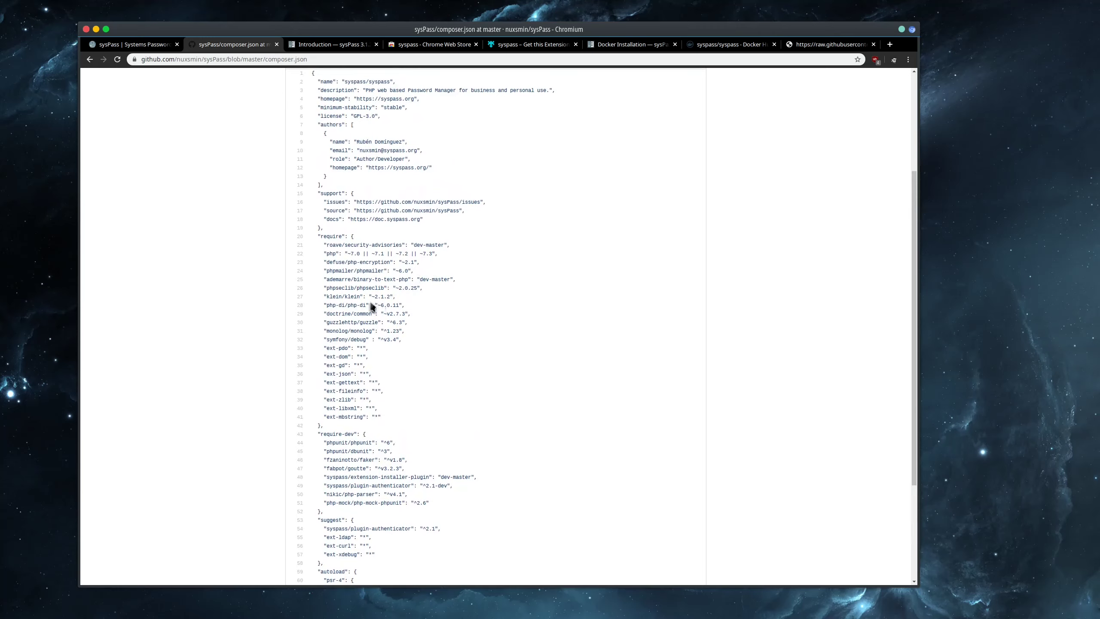
drag(326, 305, 353, 307)
click(554, 239)
click(89, 59)
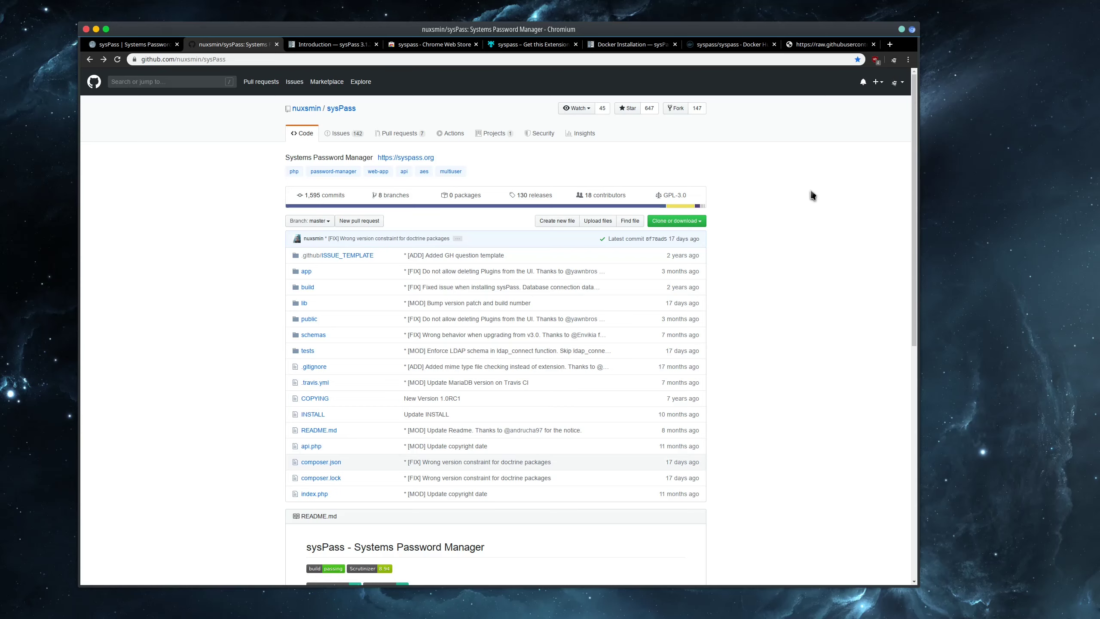
- Peek into the repository's app folder, come back, then switch to the 'Introduction — sysPass 3.1' docs
scroll(810, 191, down, 3)
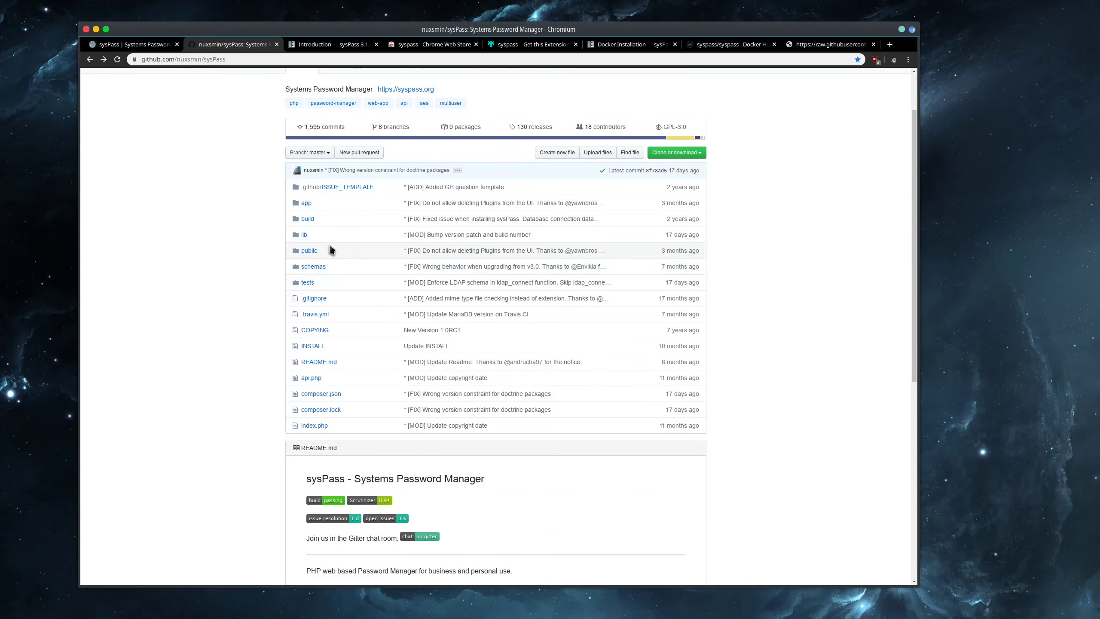
click(306, 203)
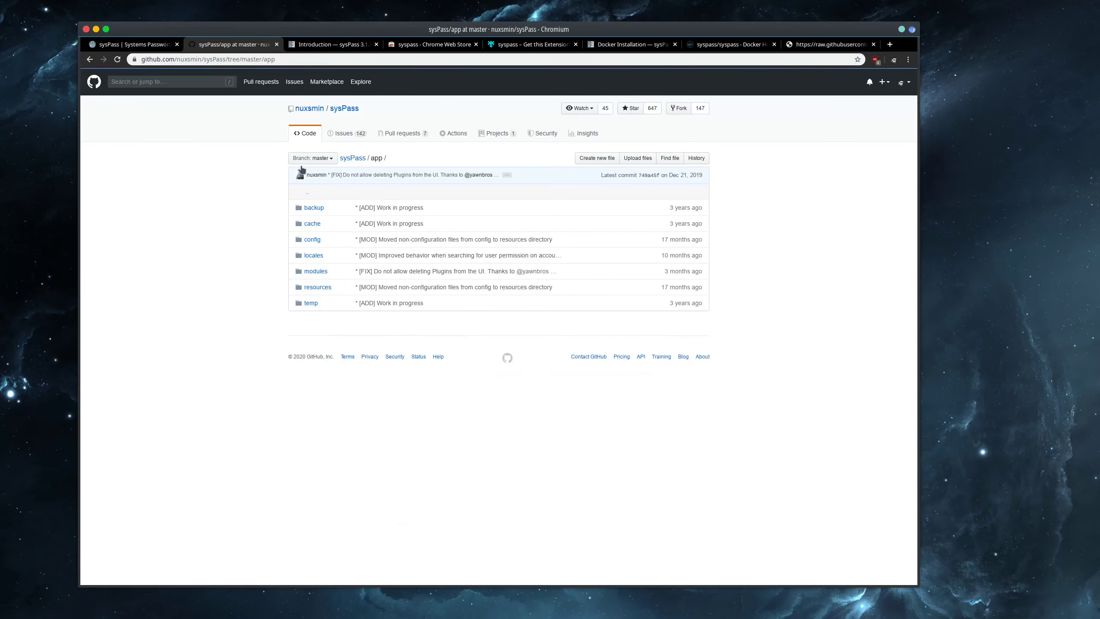
click(90, 60)
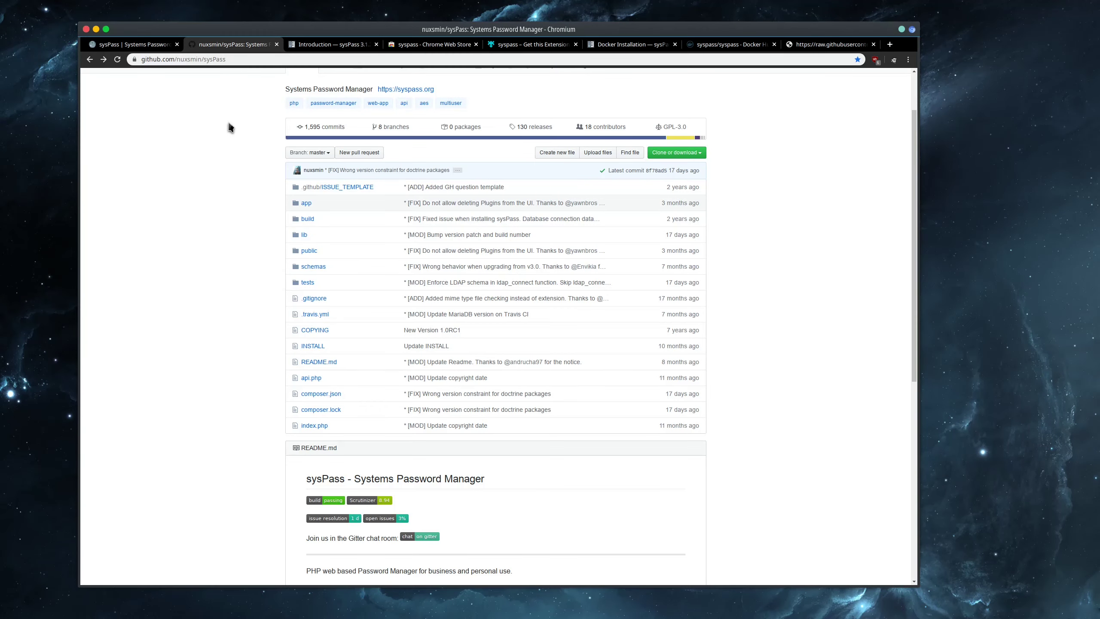
click(321, 44)
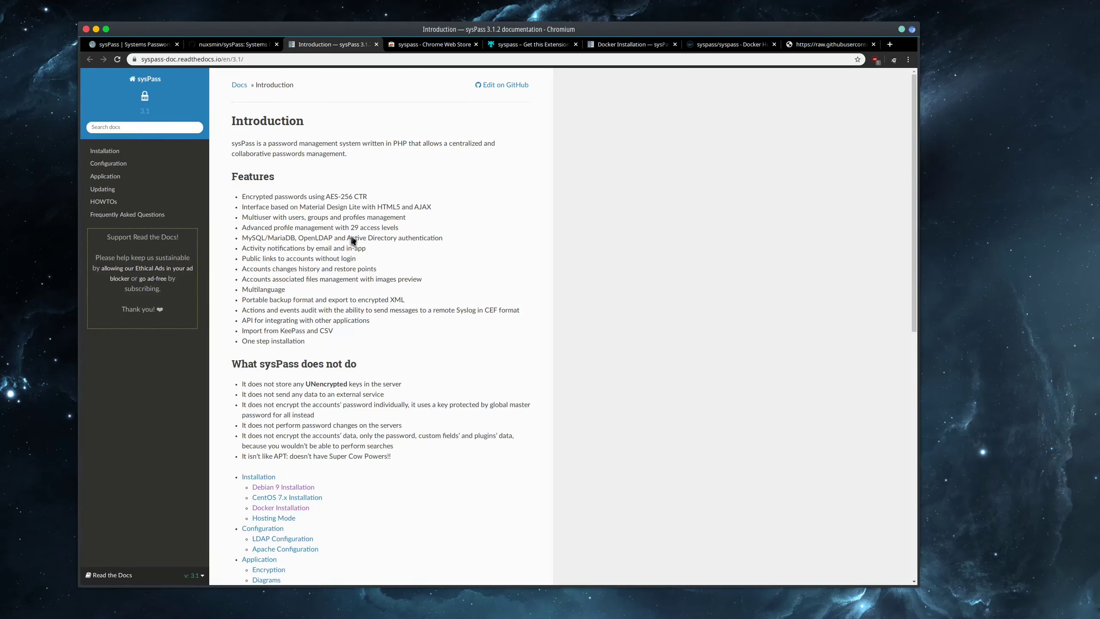
- Highlight items in the Features list, including OpenLDAP, then switch to the syspass Chrome Web Store listing
drag(446, 240, 404, 179)
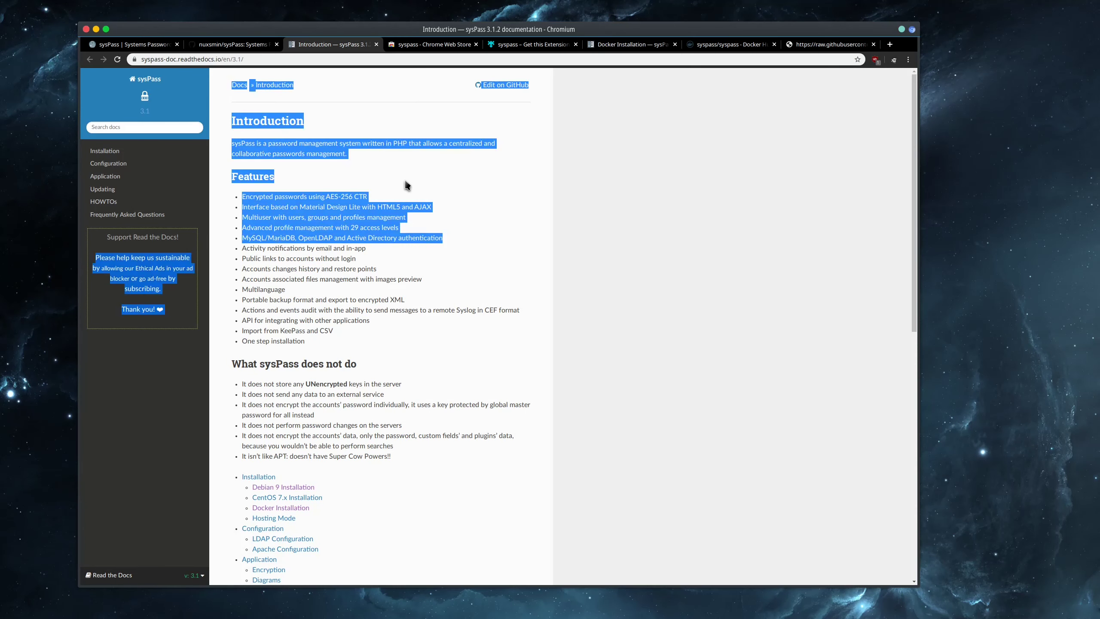
click(454, 173)
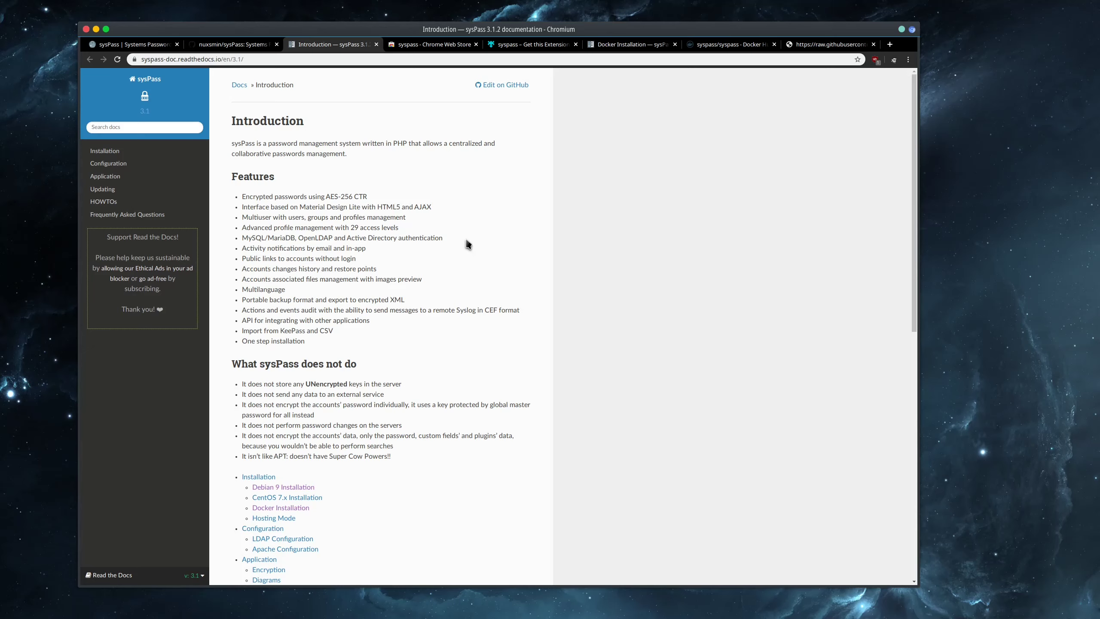
mouse_move(241, 248)
mouse_down()
mouse_move(288, 250)
mouse_move(242, 238)
mouse_up()
click(279, 238)
double_click(326, 238)
click(491, 74)
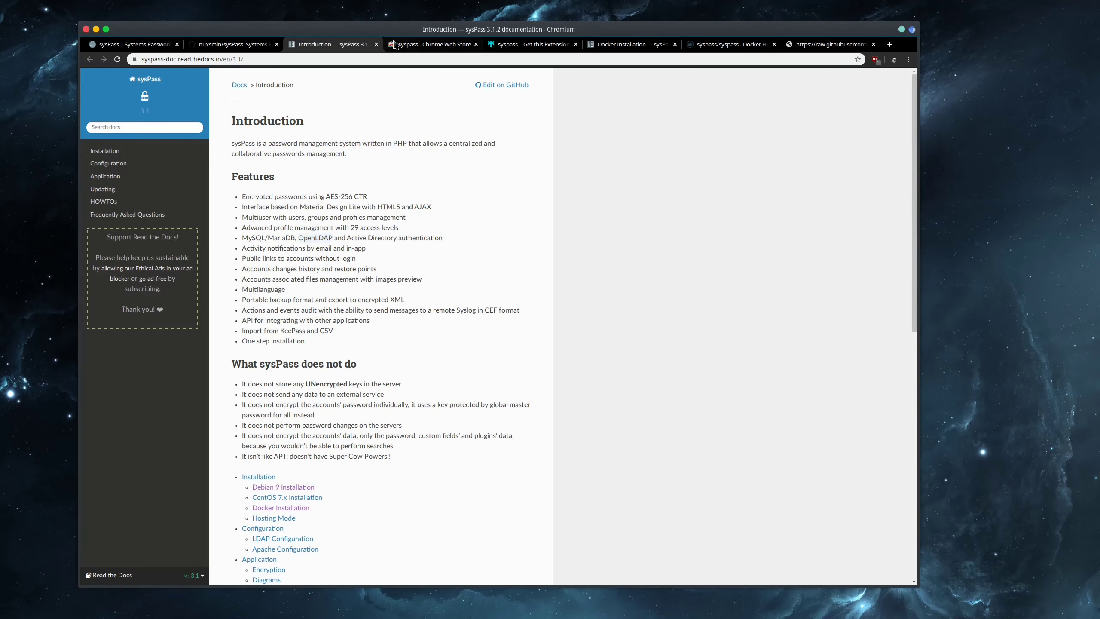
click(418, 46)
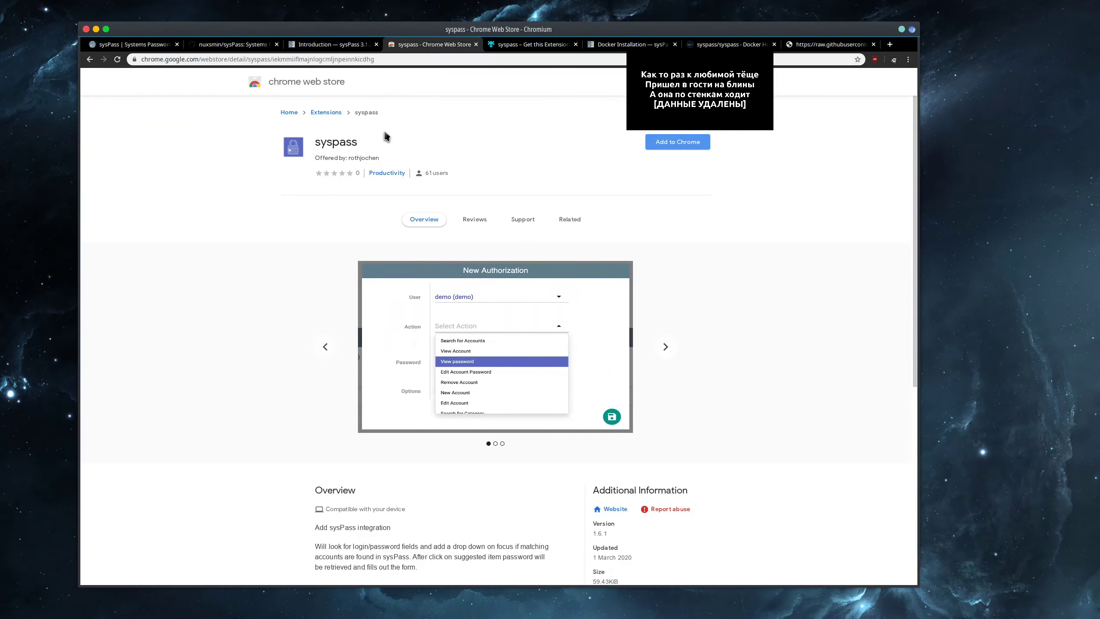
- Highlight the syspass extension title and compare it against the syspass Firefox add-on page
double_click(342, 143)
click(362, 145)
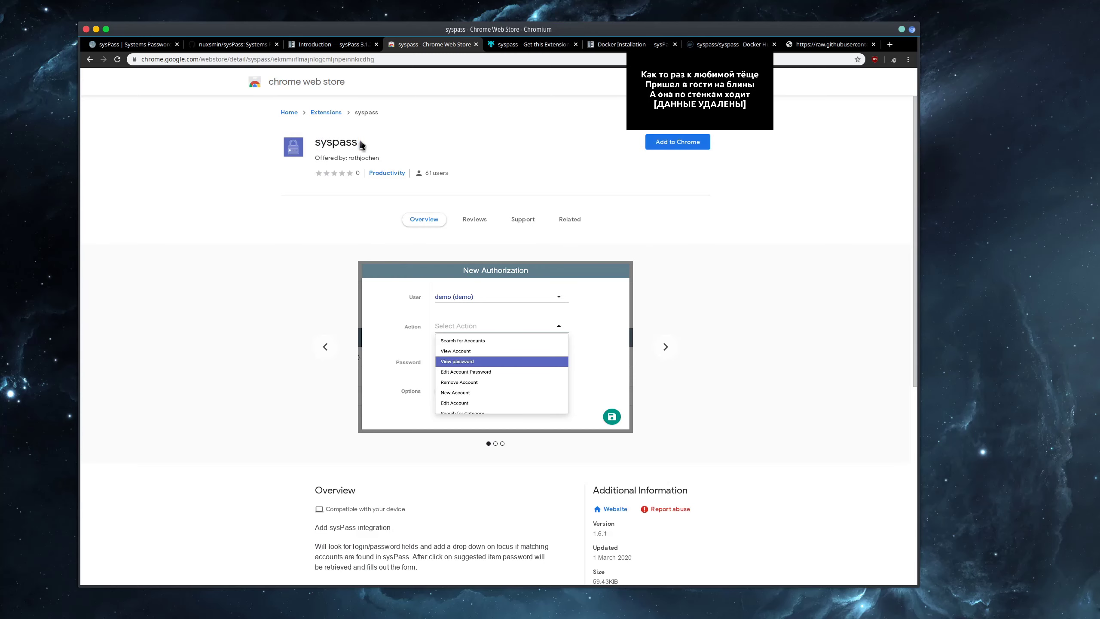
click(522, 44)
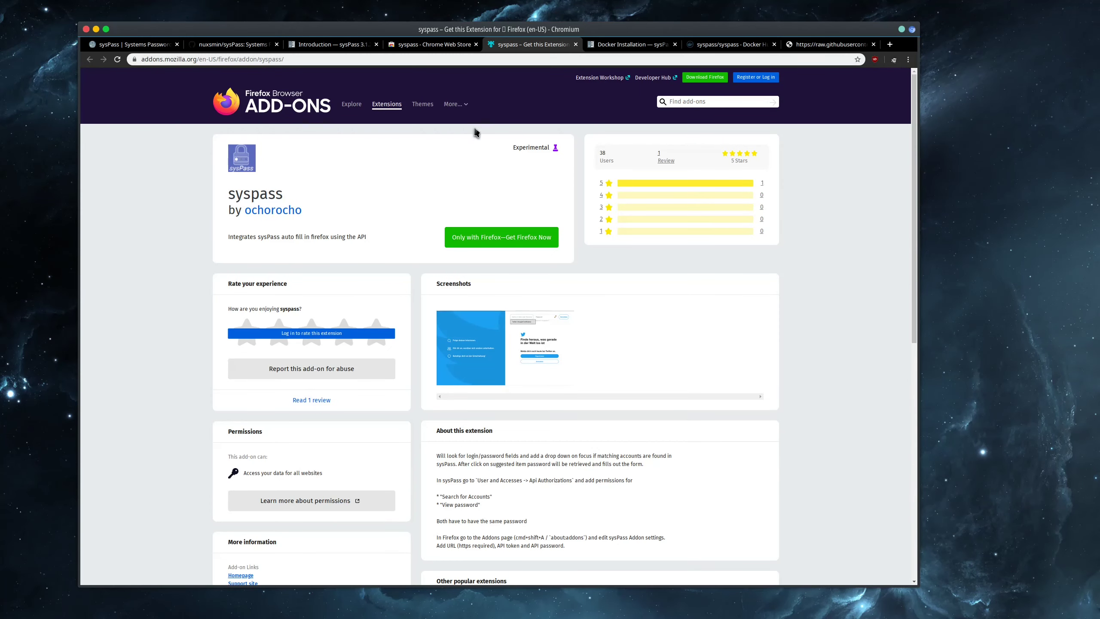
click(419, 46)
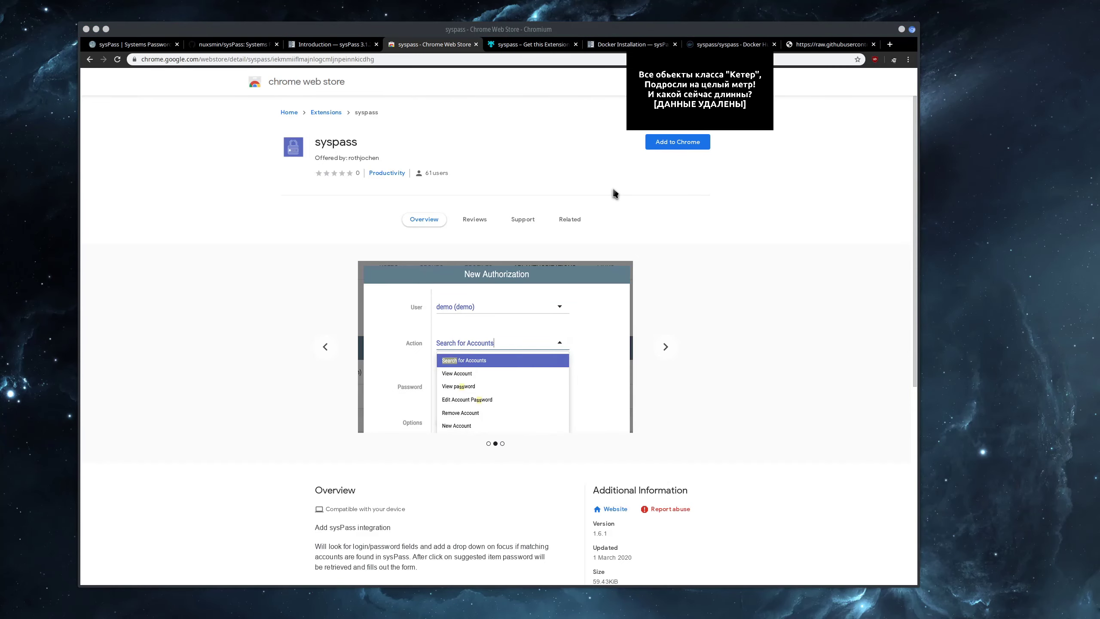
- Select the extension title once more, then go back to the sysPass documentation Introduction
drag(311, 142, 414, 143)
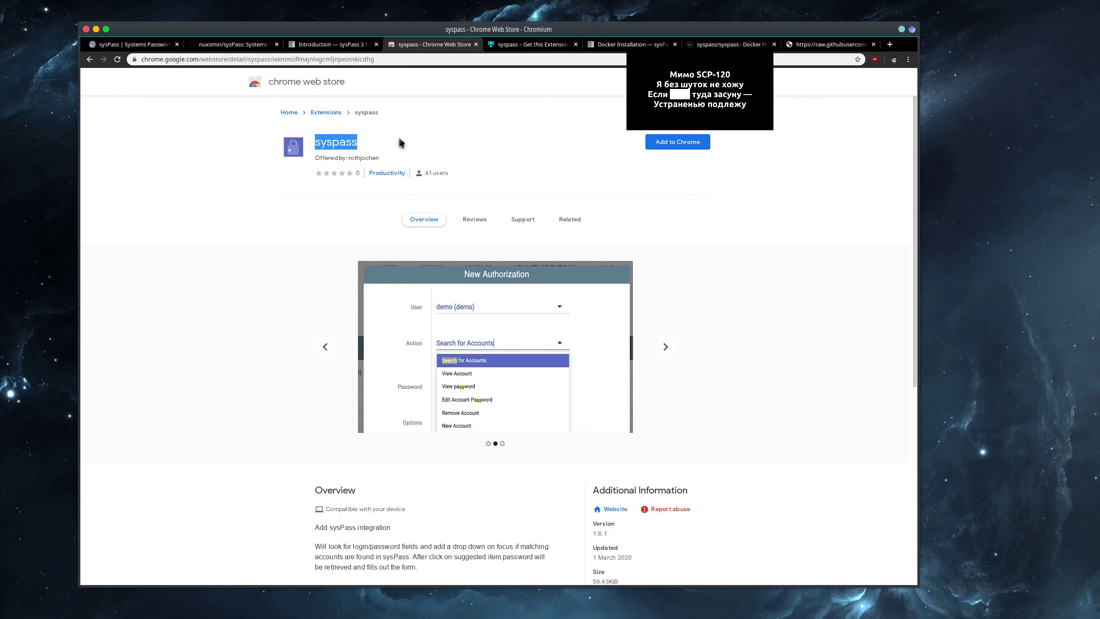
click(427, 129)
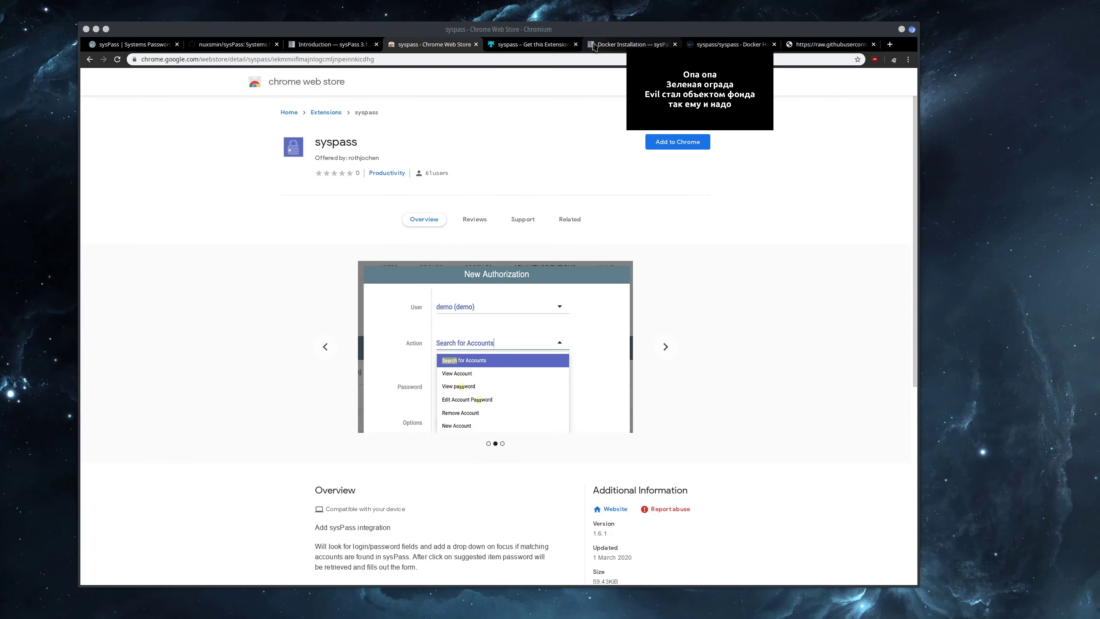
click(315, 45)
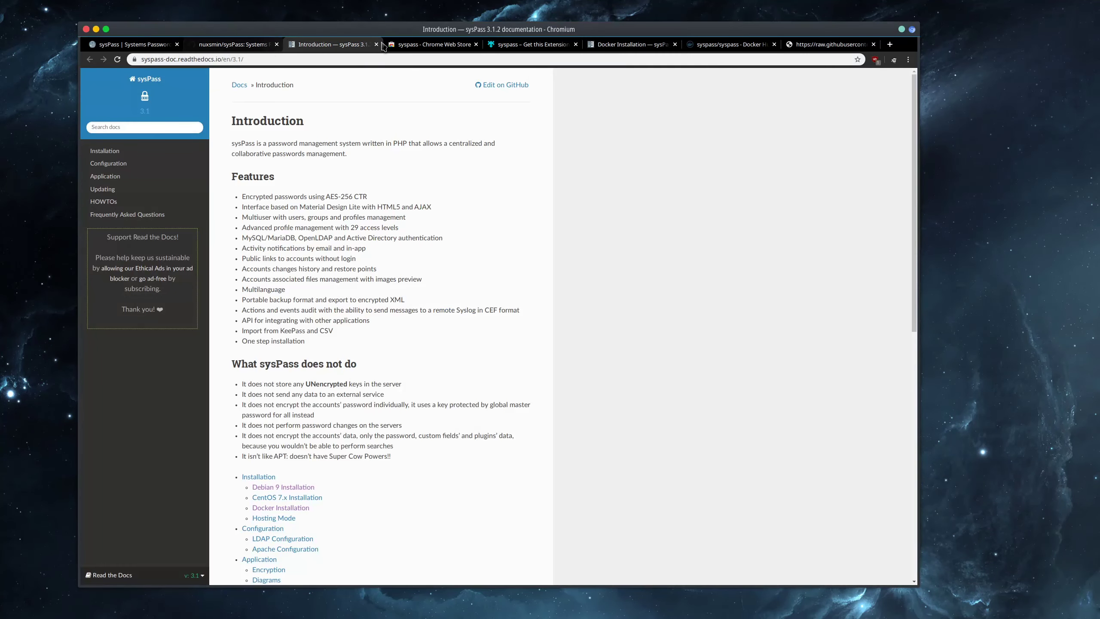
- Review the Docker Installation page's Docker Compose section and open the docker-syspass GitHub link in a new tab
click(630, 45)
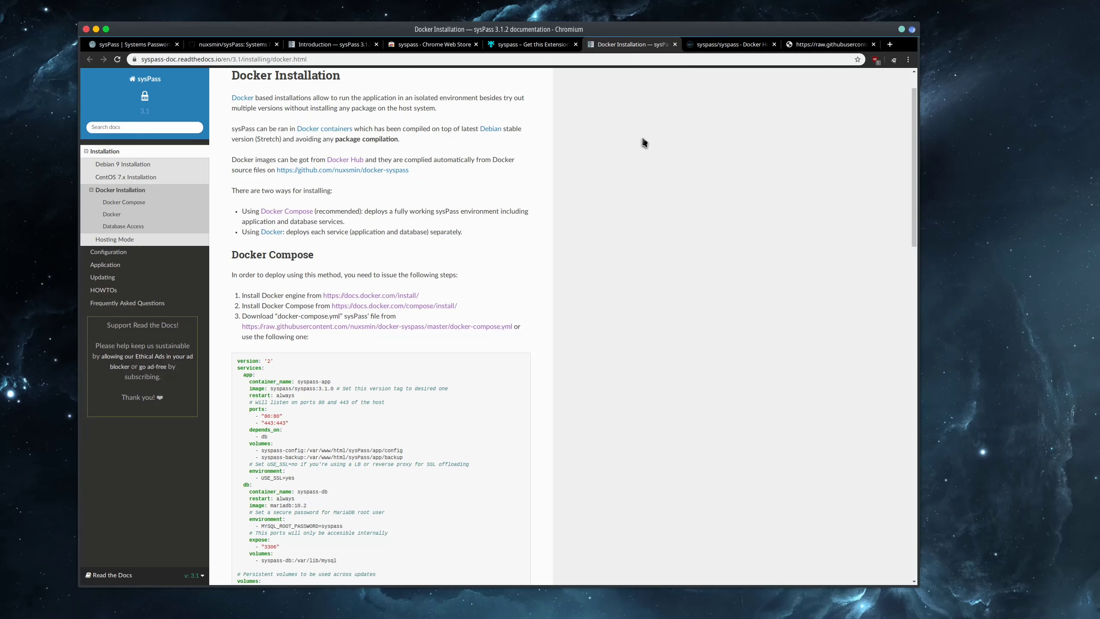
scroll(312, 130, up, 2)
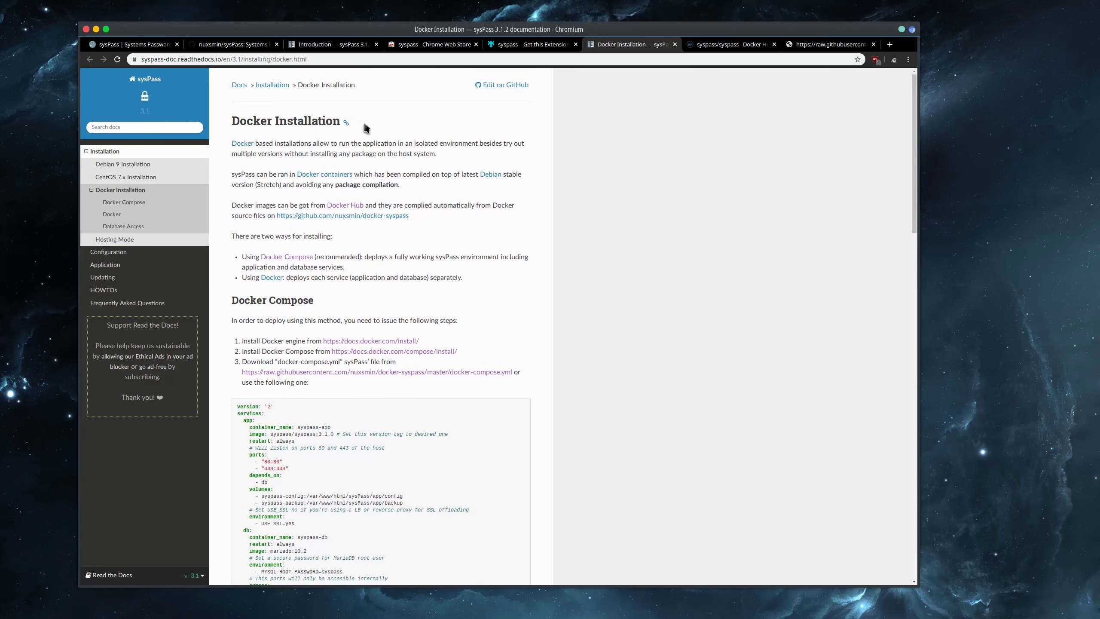
scroll(388, 153, down, 3)
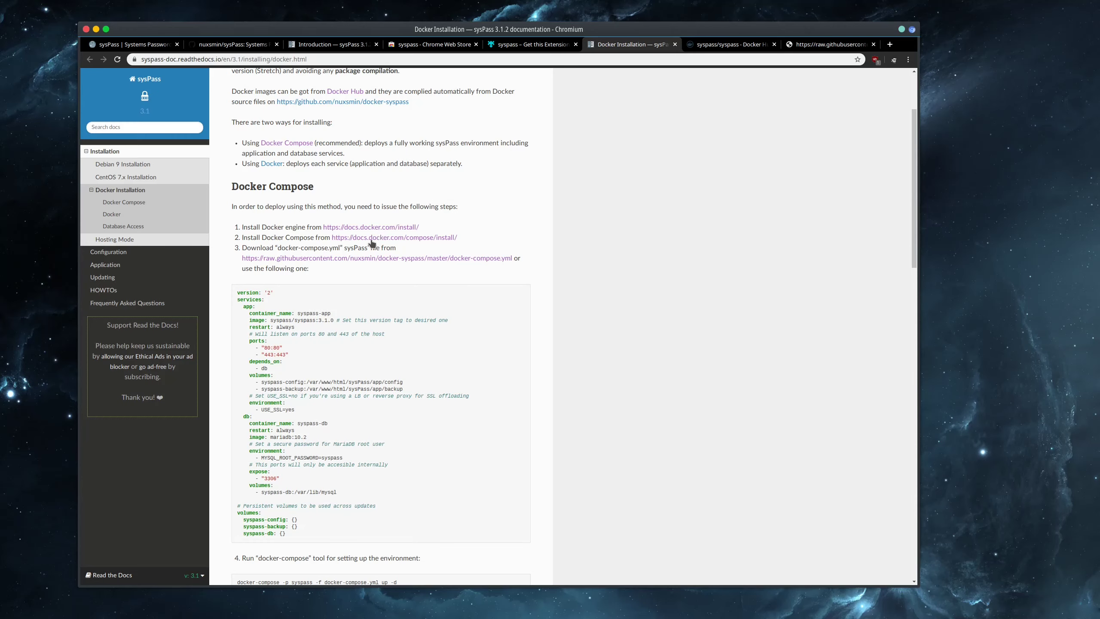
scroll(393, 154, up, 1)
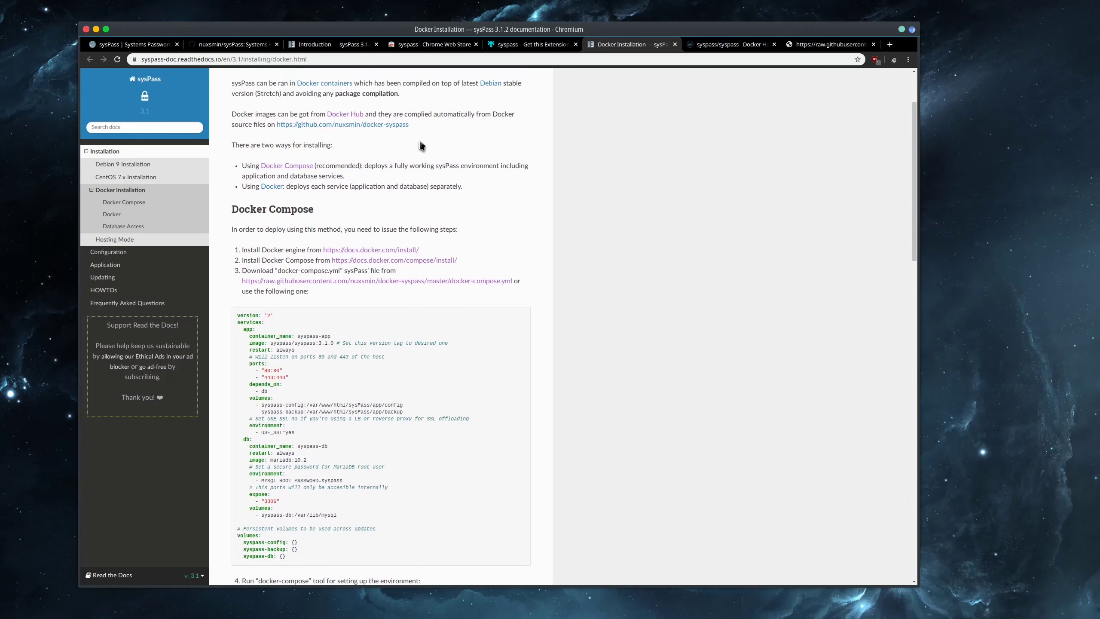
scroll(422, 145, up, 2)
middle_click(325, 171)
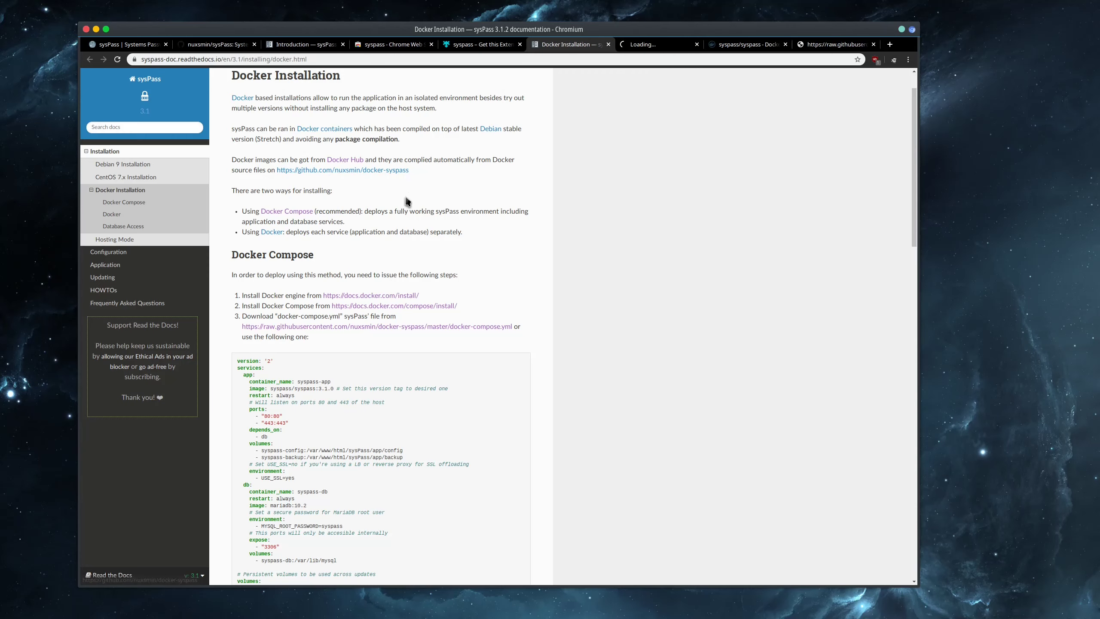
- View the docker-syspass repository README and briefly check the syspass/syspass Docker Hub page
click(636, 46)
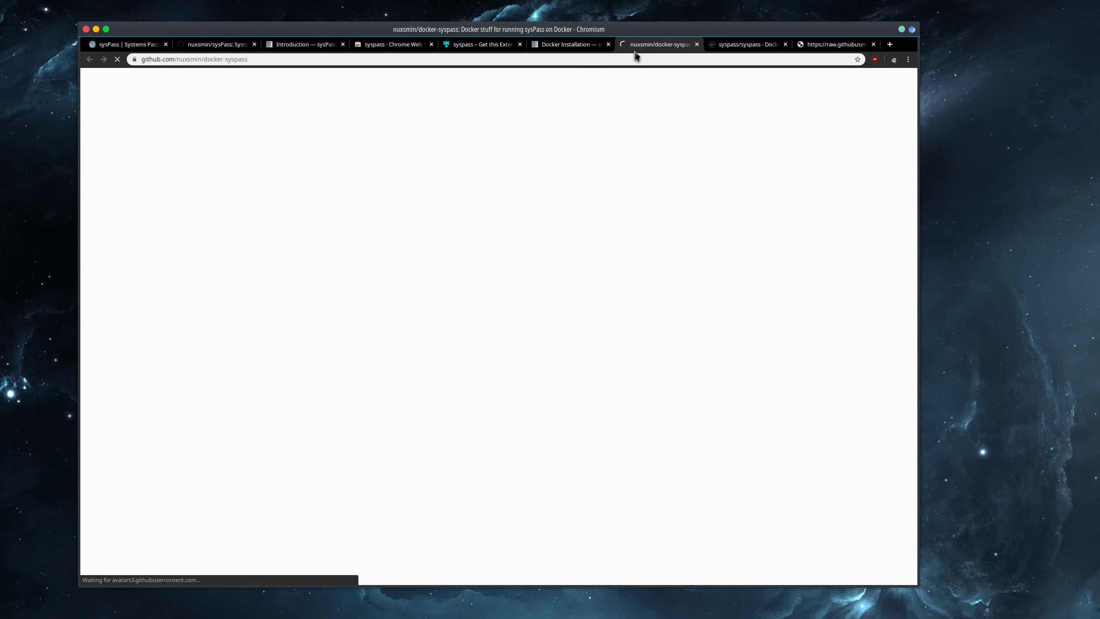
scroll(636, 156, down, 3)
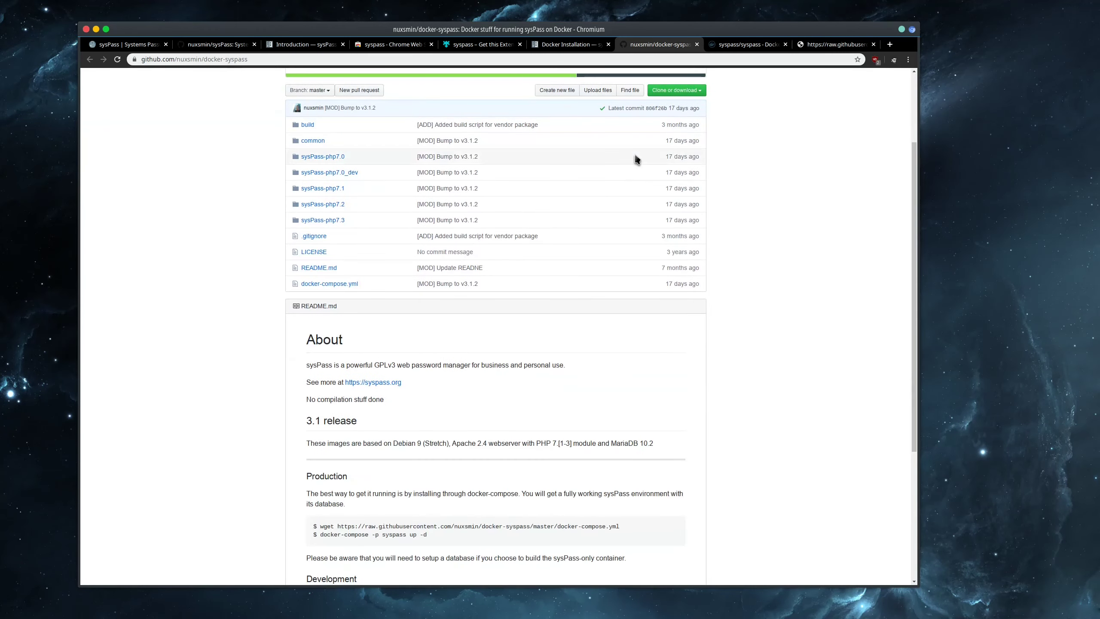
scroll(635, 156, up, 3)
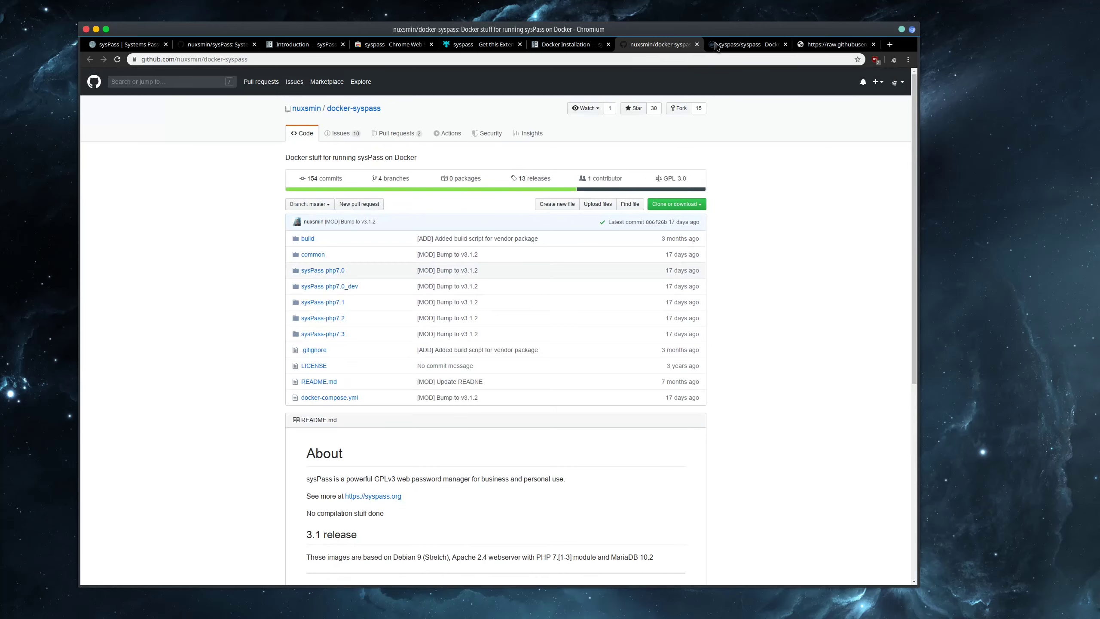
click(732, 44)
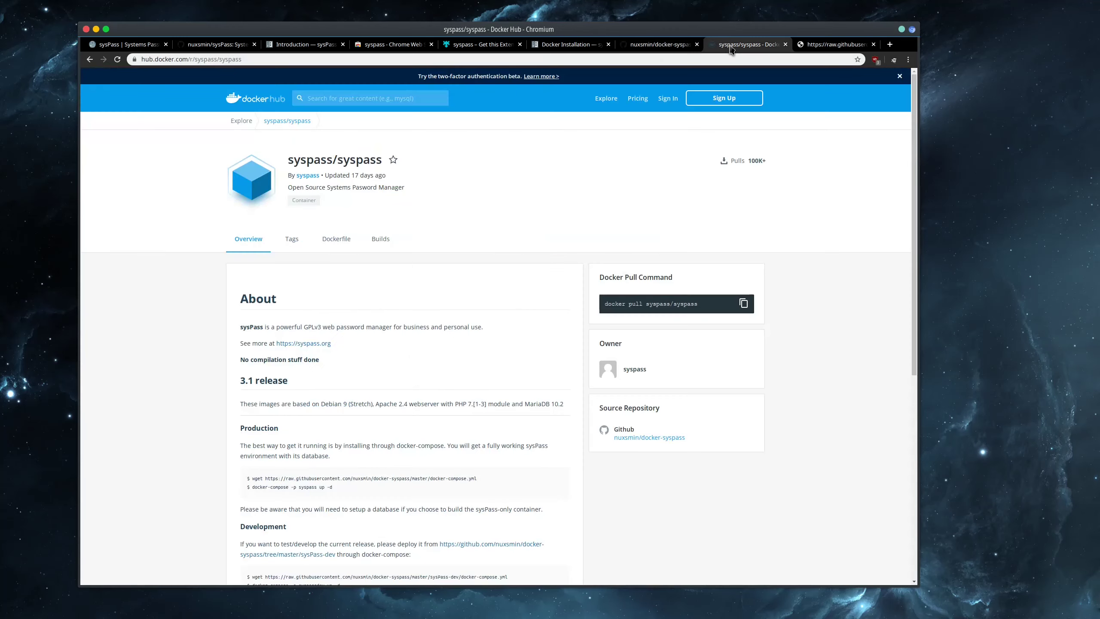
click(656, 46)
- Scroll the docker-syspass README again and close its tab
scroll(387, 186, down, 3)
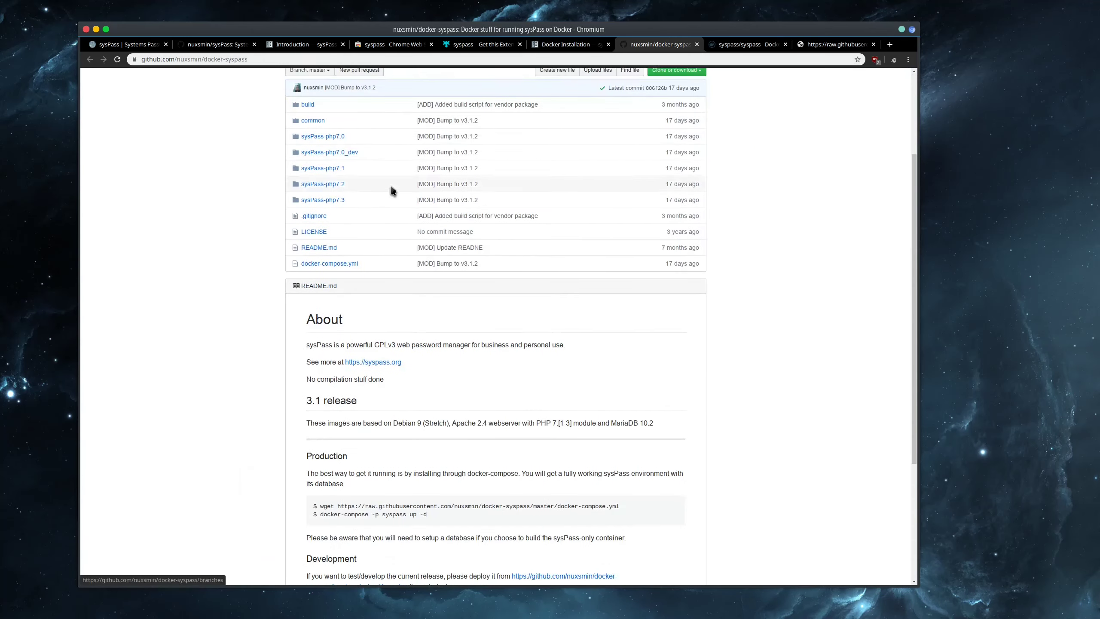
scroll(390, 190, up, 4)
scroll(427, 141, down, 2)
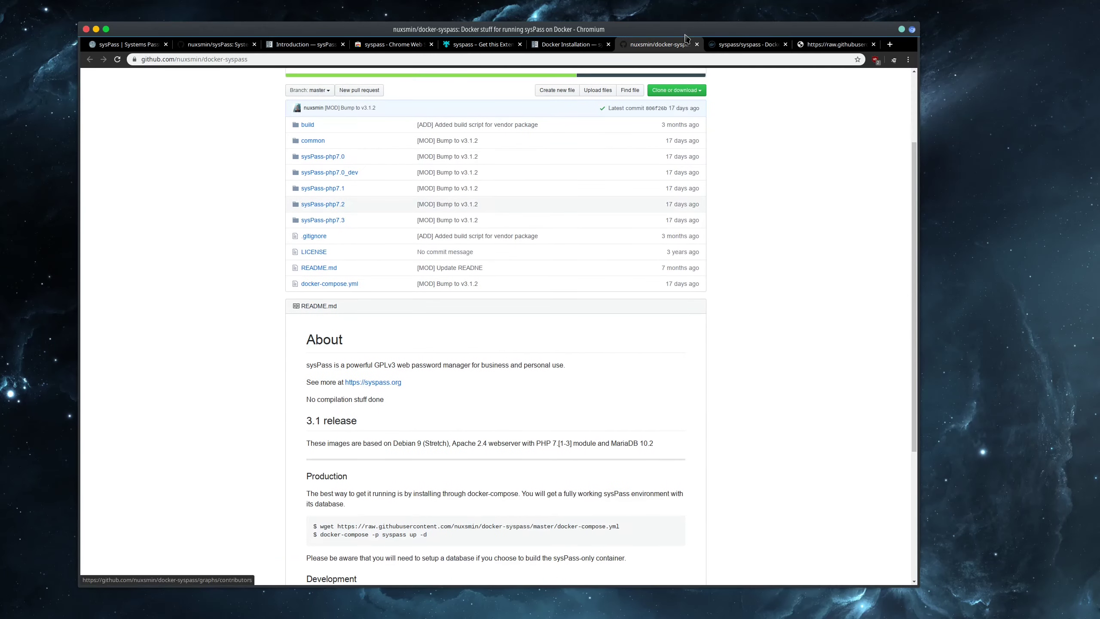
middle_click(664, 46)
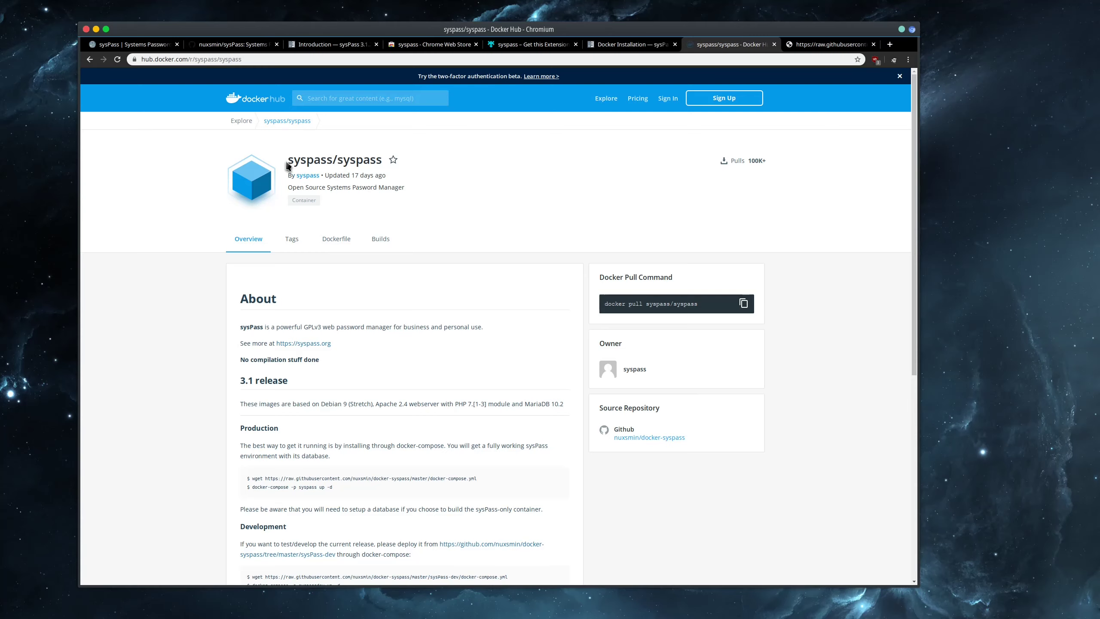
- Browse the syspass/syspass image's Tags list, then close the Docker Hub page
click(285, 241)
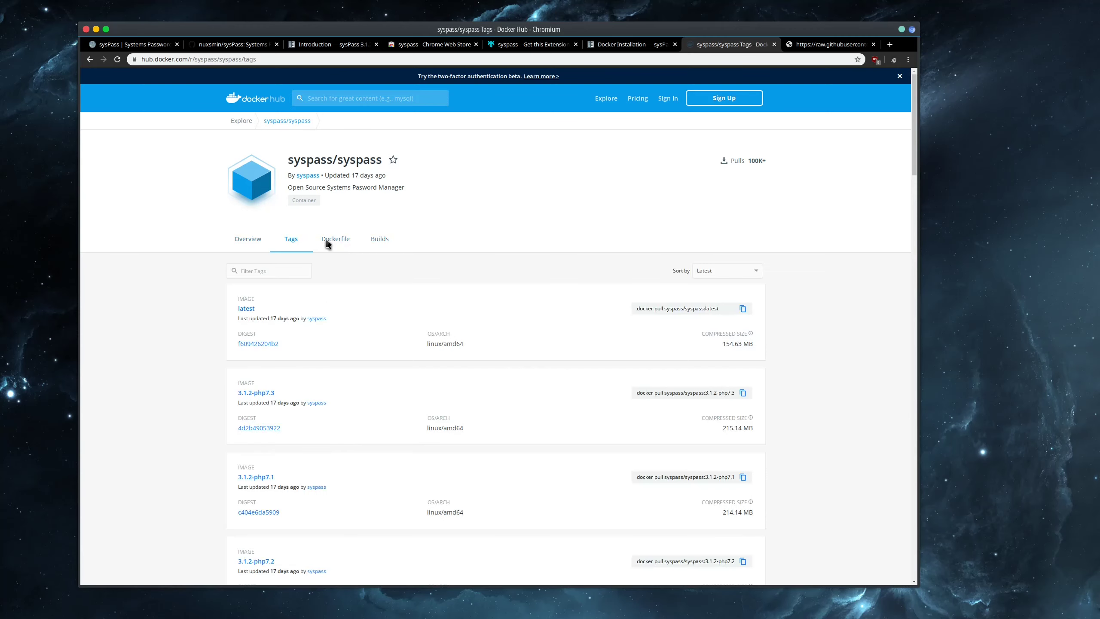
scroll(609, 290, down, 3)
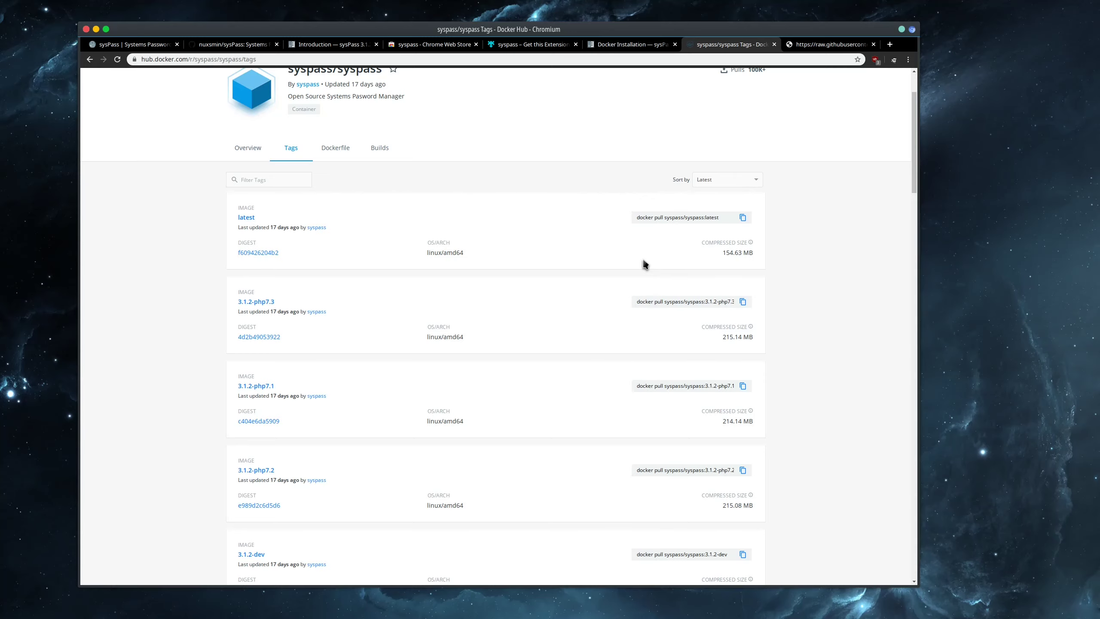
scroll(410, 243, up, 3)
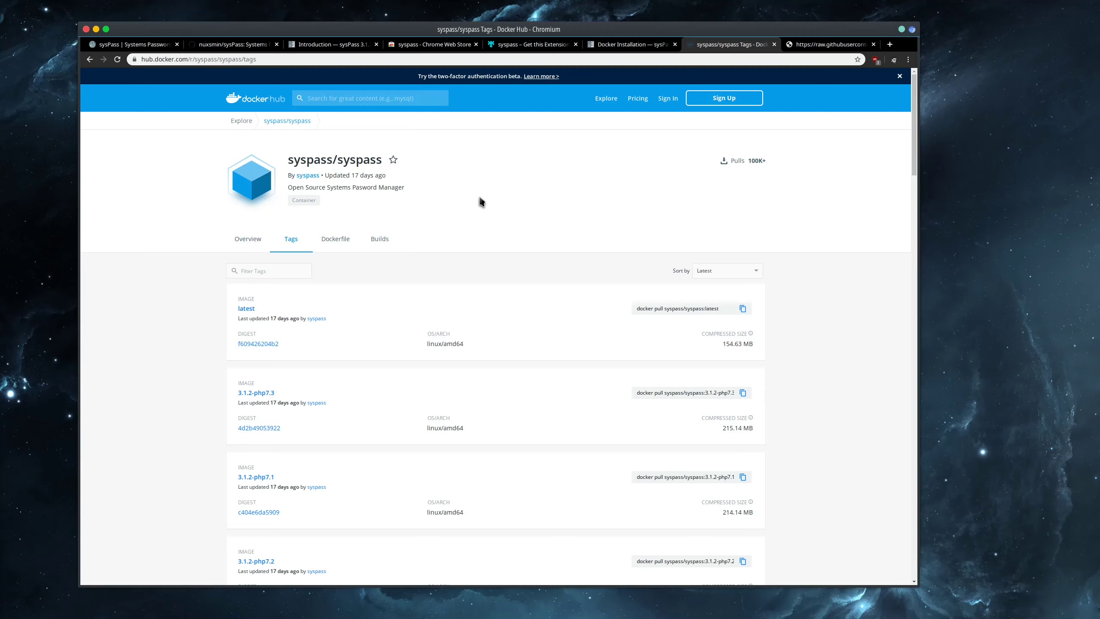
scroll(492, 267, down, 5)
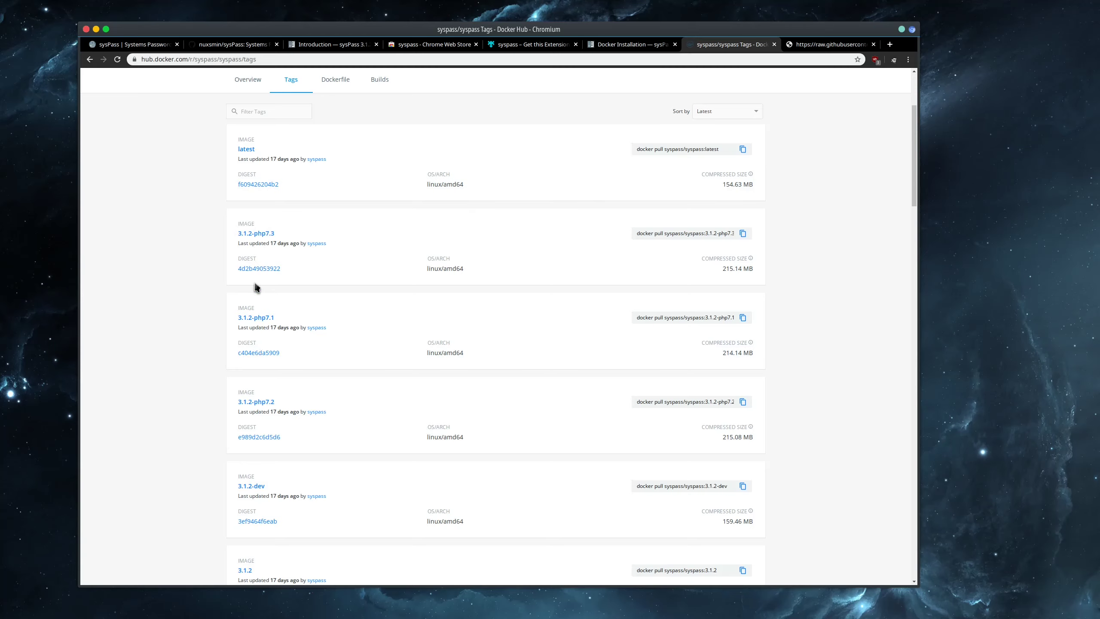
scroll(276, 294, down, 3)
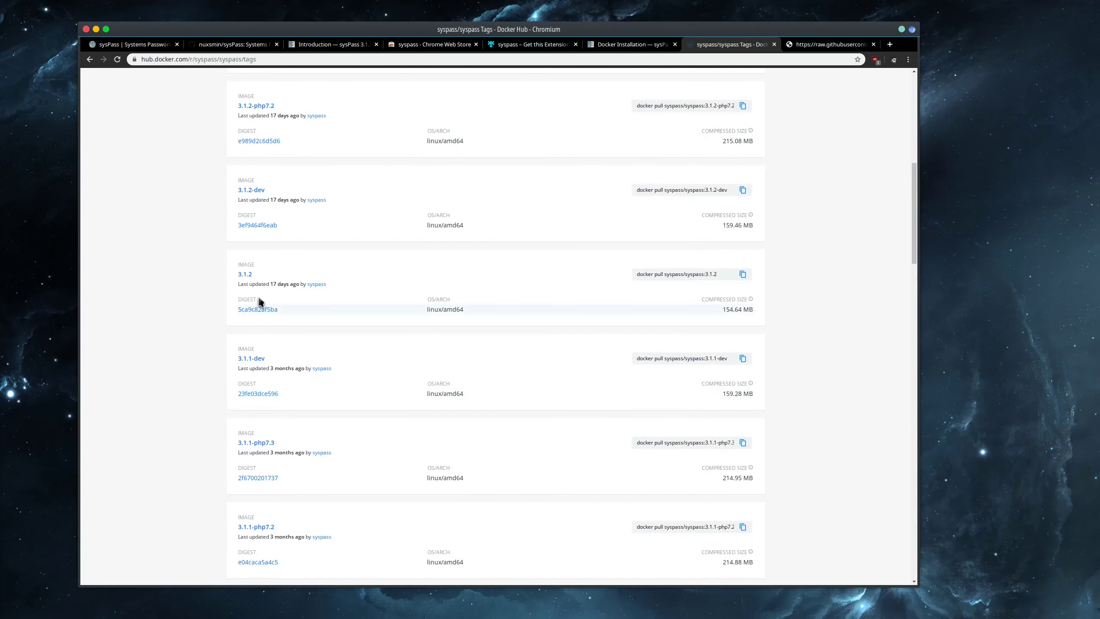
scroll(258, 324, down, 3)
scroll(258, 351, up, 10)
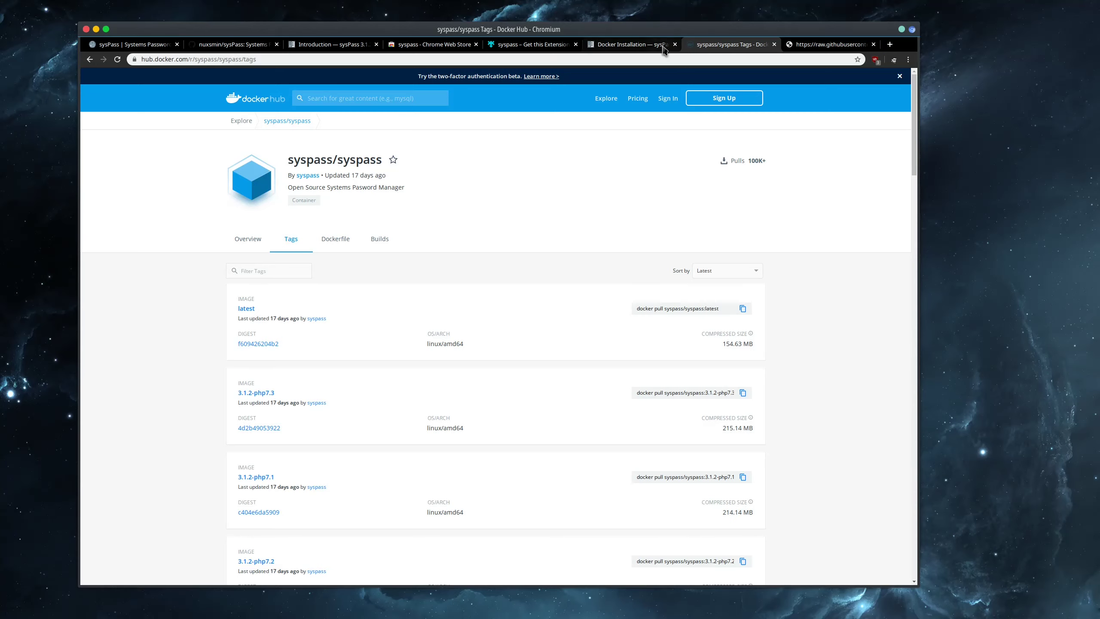
middle_click(730, 48)
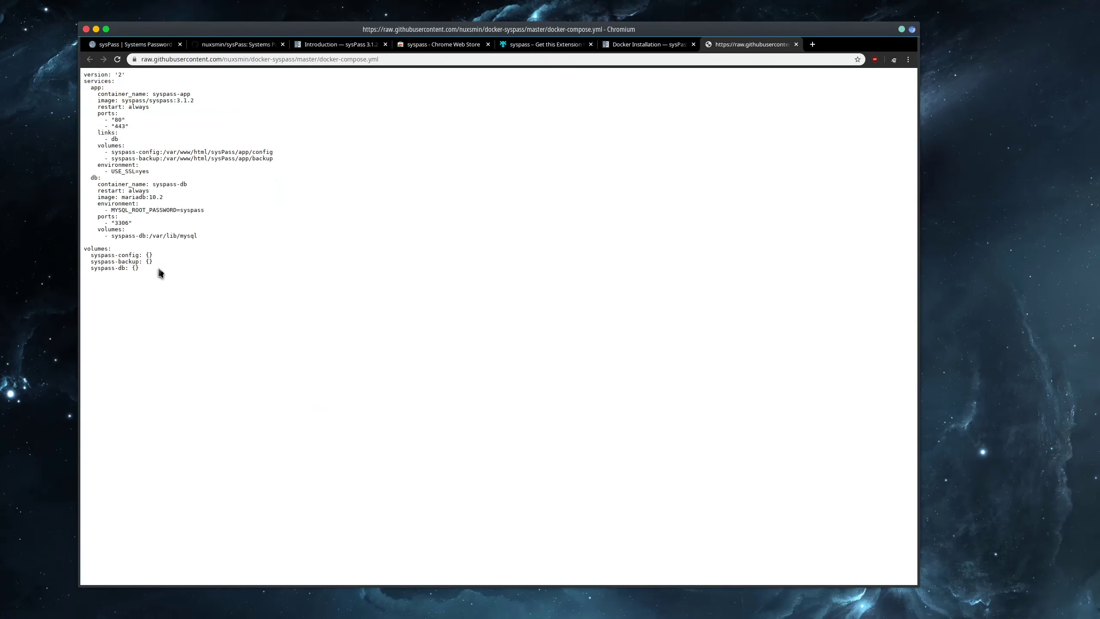
drag(160, 270, 105, 101)
click(254, 137)
click(645, 44)
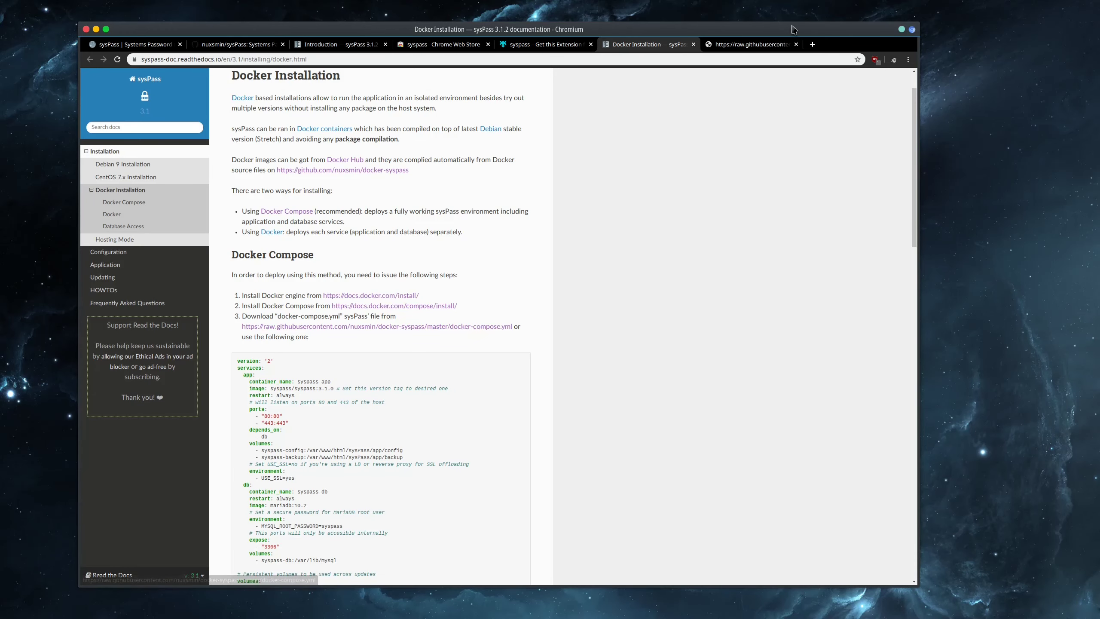
click(743, 45)
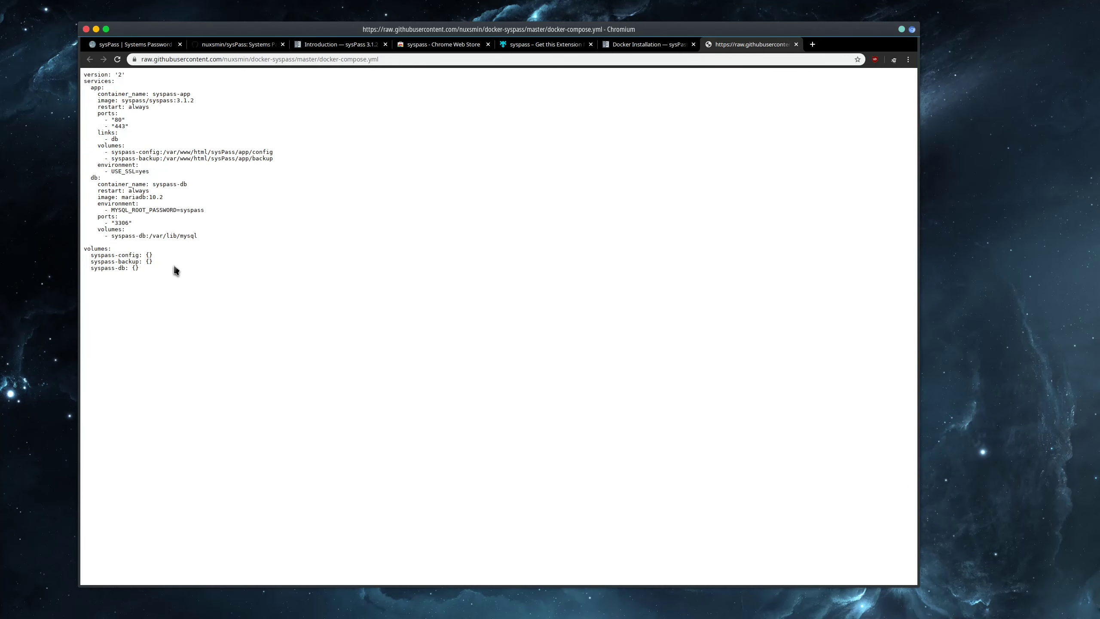
drag(175, 266, 102, 81)
click(417, 60)
click(279, 155)
drag(214, 281, 130, 116)
click(210, 145)
drag(112, 150, 158, 149)
click(198, 176)
- Highlight the compose file's volumes section, then bring down the Yakuake terminal and hide the panels
drag(146, 270, 70, 244)
click(241, 263)
drag(295, 312, 61, 73)
click(372, 144)
key(F12)
key(ctrl+o)
key(ctrl+o)
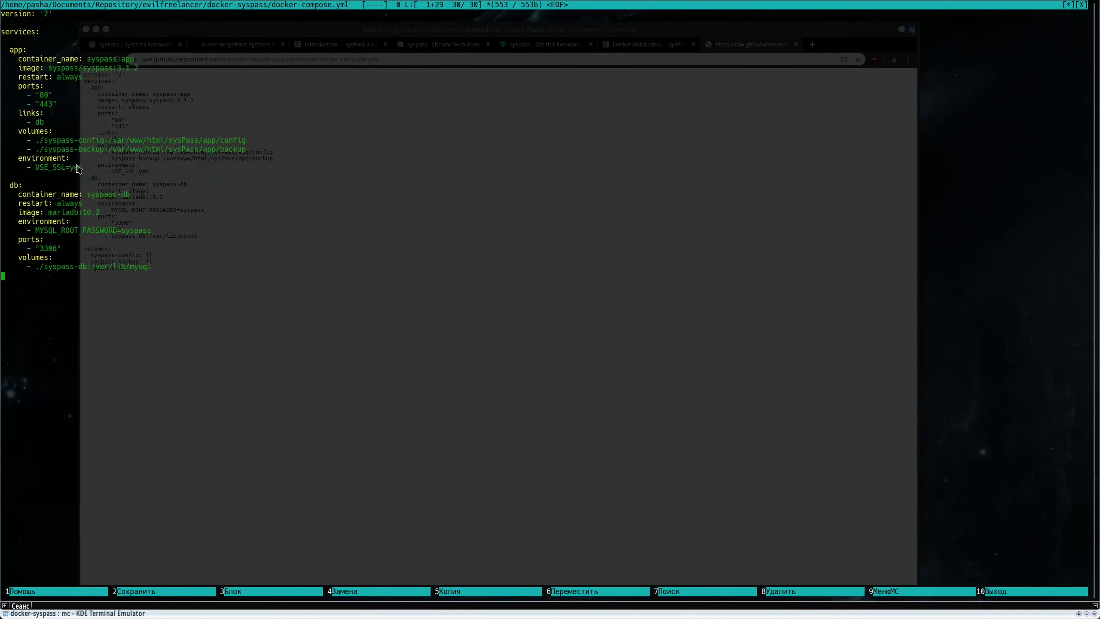
- Inspect the config and backup volume paths, environment block, links, and the mariadb:10.2 db lines
drag(36, 141, 102, 141)
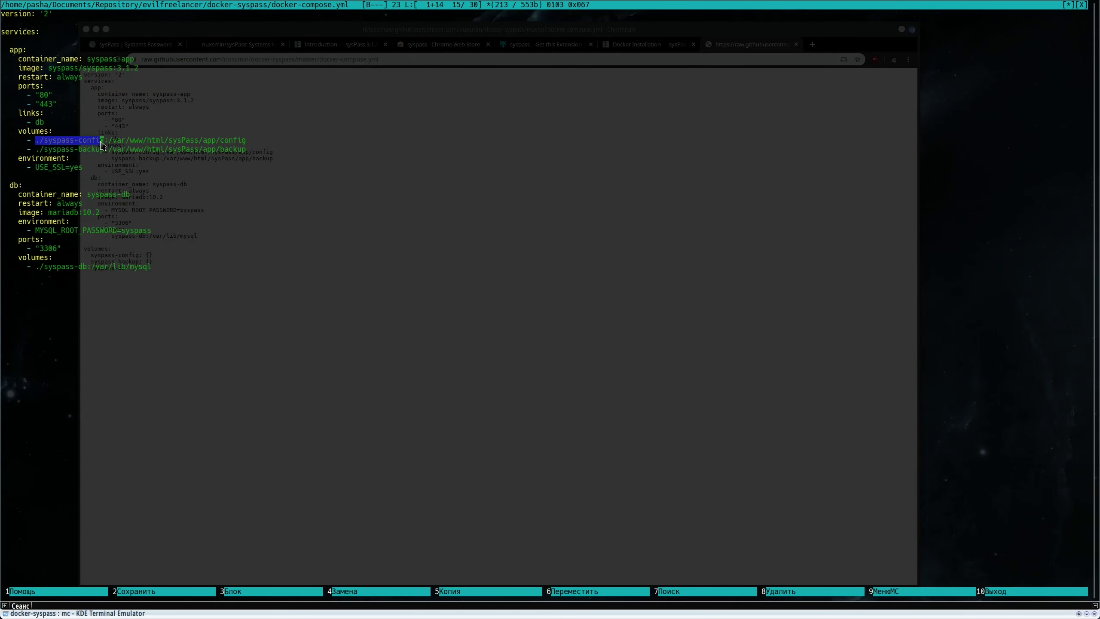
drag(34, 150, 109, 143)
drag(267, 142, 45, 141)
click(72, 142)
drag(106, 170, 2, 158)
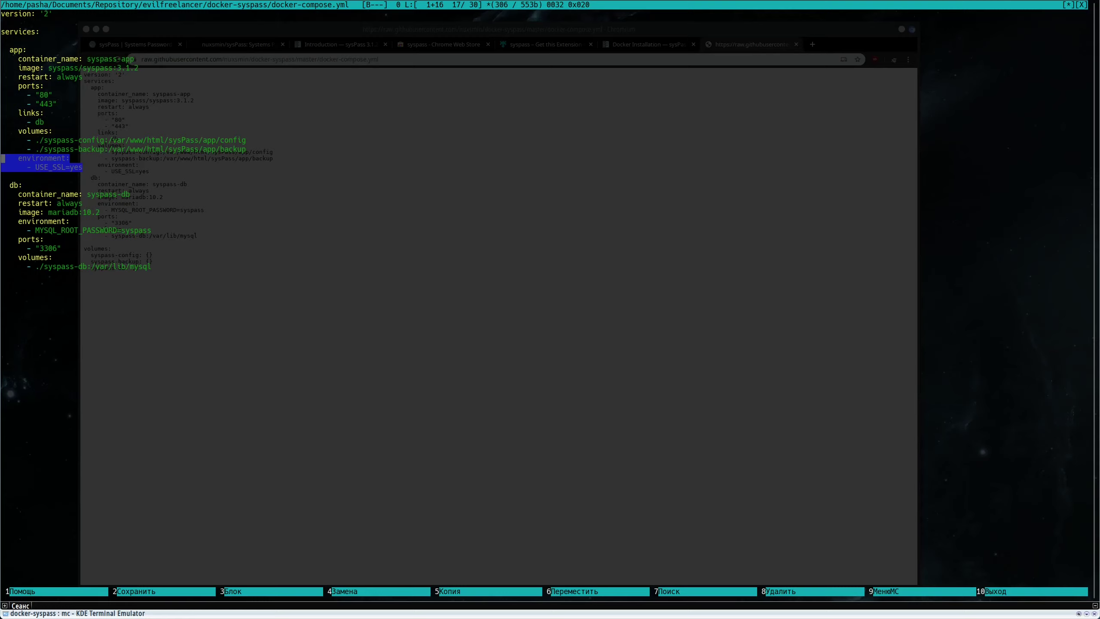
drag(37, 126, 9, 104)
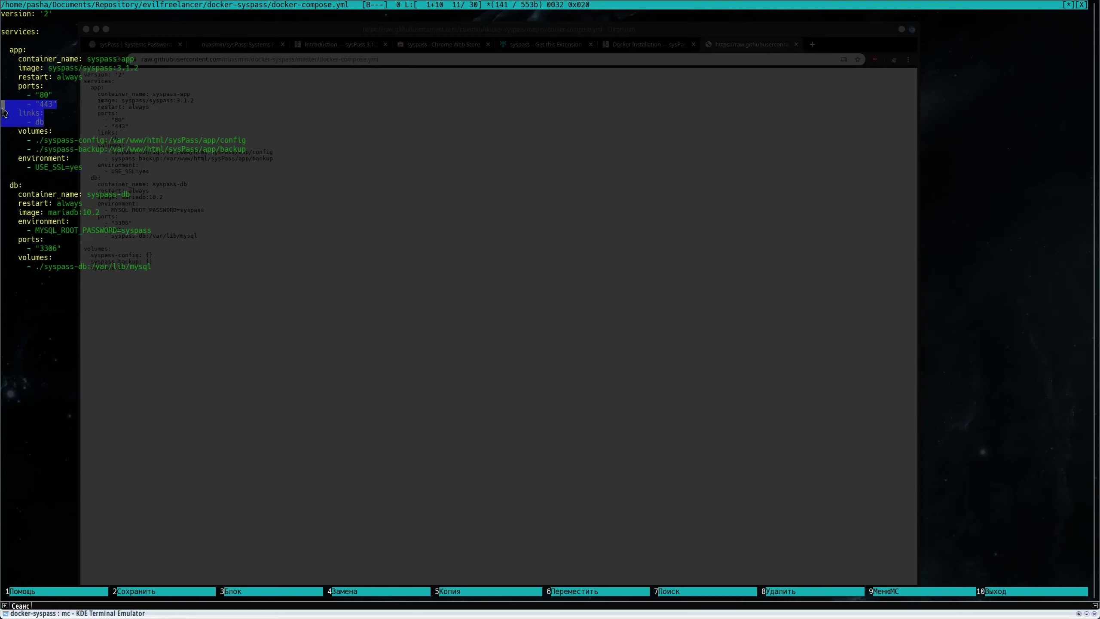
double_click(210, 140)
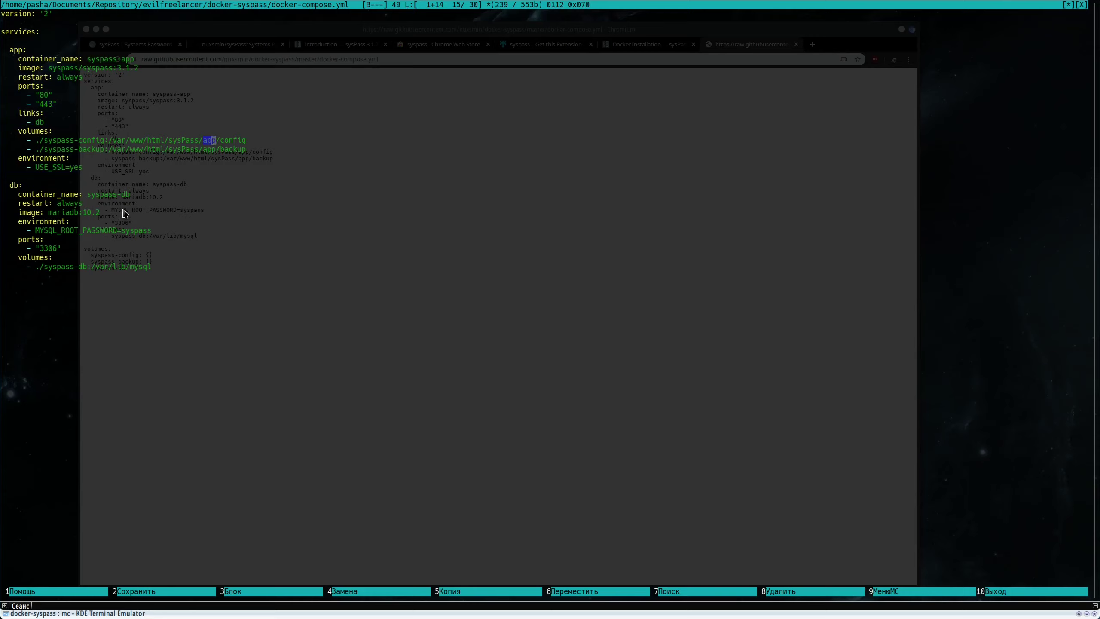
drag(113, 217, 7, 207)
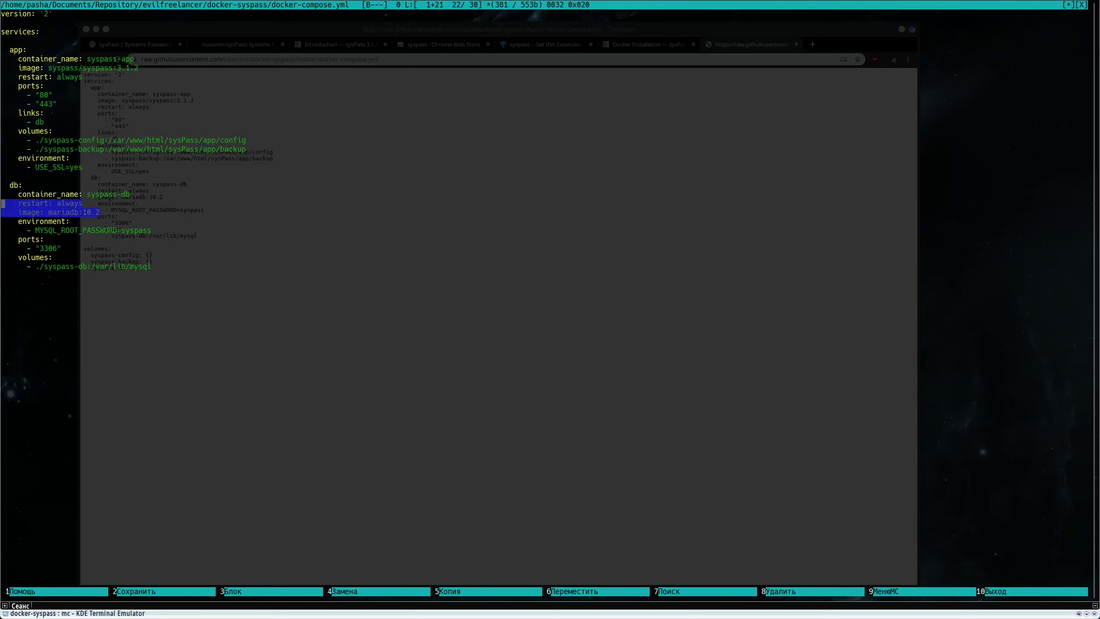
click(144, 216)
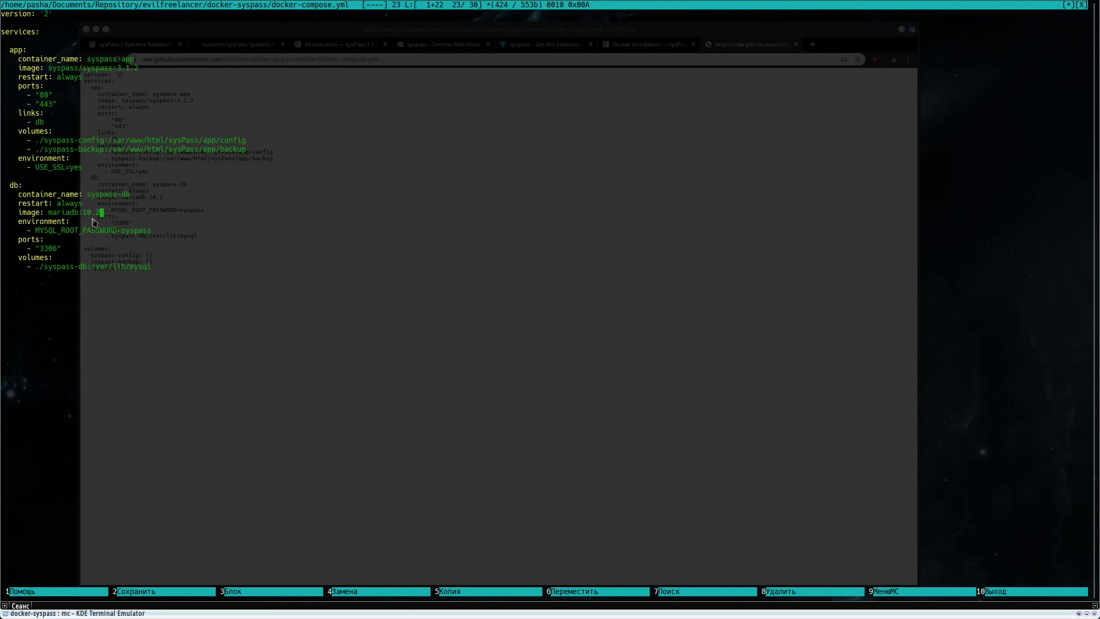
- Check the MYSQL_ROOT_PASSWORD line and ./syspass-db volume, then exit the mcedit editor
drag(42, 233, 153, 230)
click(169, 234)
click(453, 268)
drag(36, 267, 91, 269)
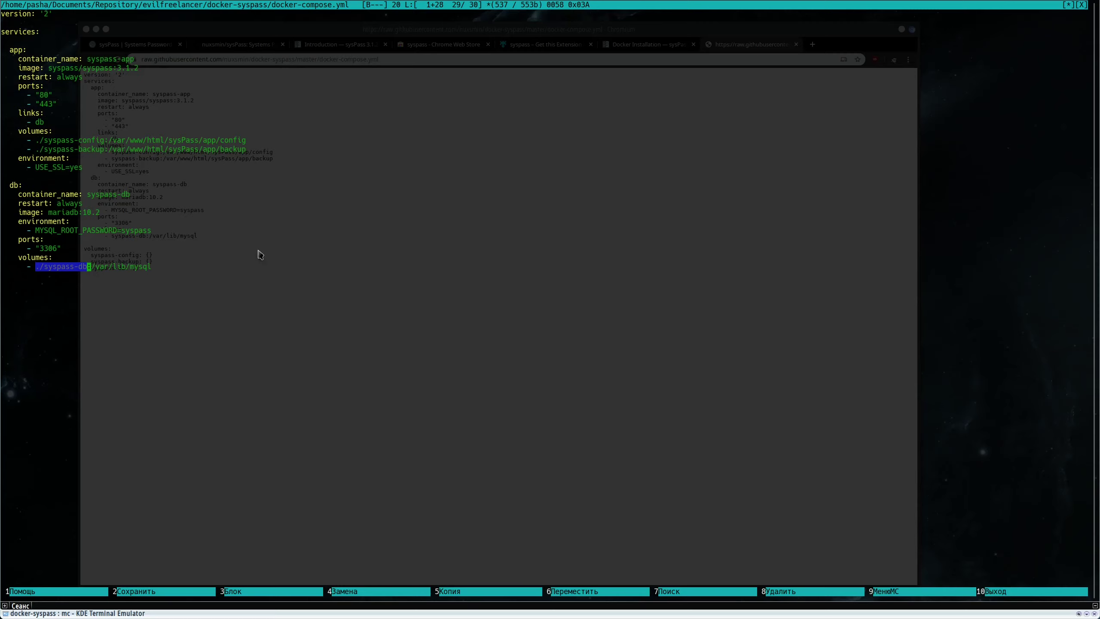
click(98, 330)
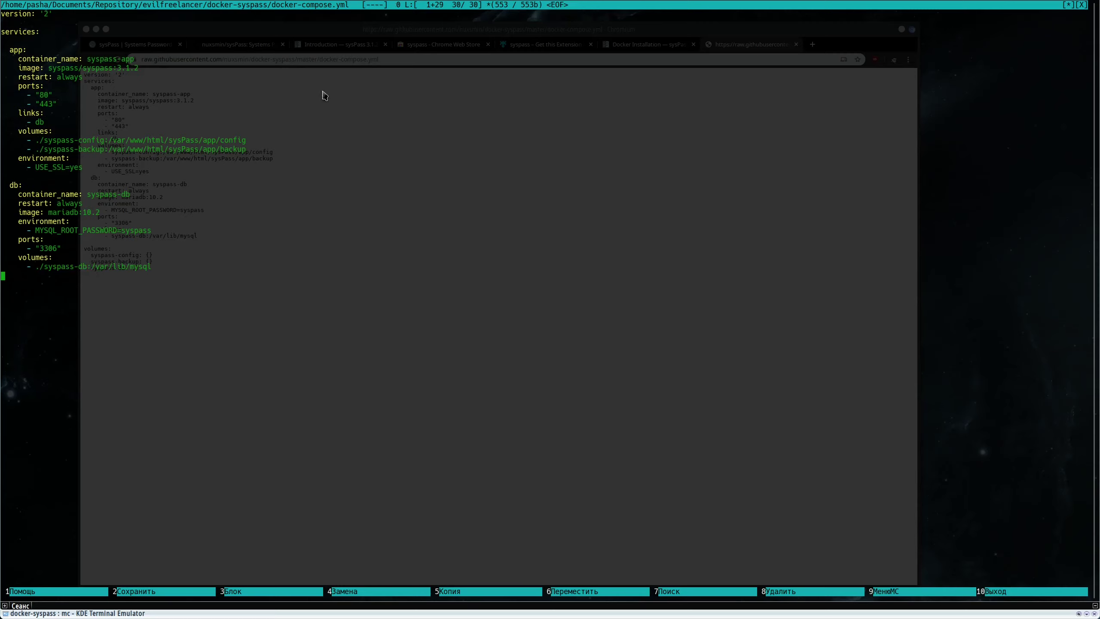
key(F10)
- Run docker-compose up -d, pulling mariadb:10.2 and syspass/syspass:3.1.2 to create syspass-db and syspass-app
key(ctrl+o)
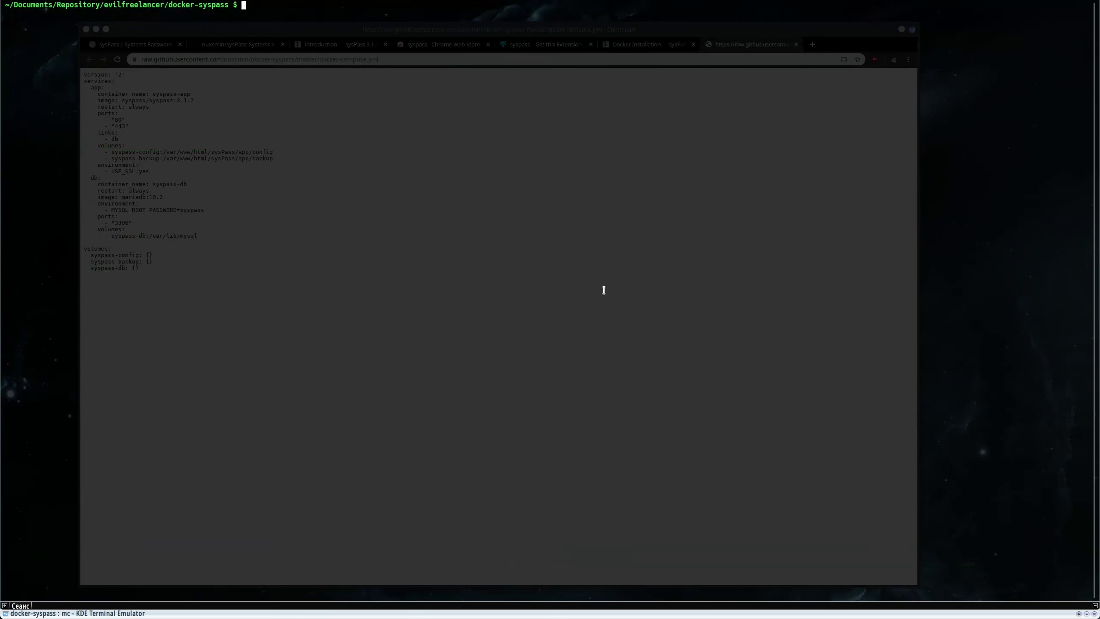
text(docker-c)
key(Tab)
text(up -d)
key(Return)
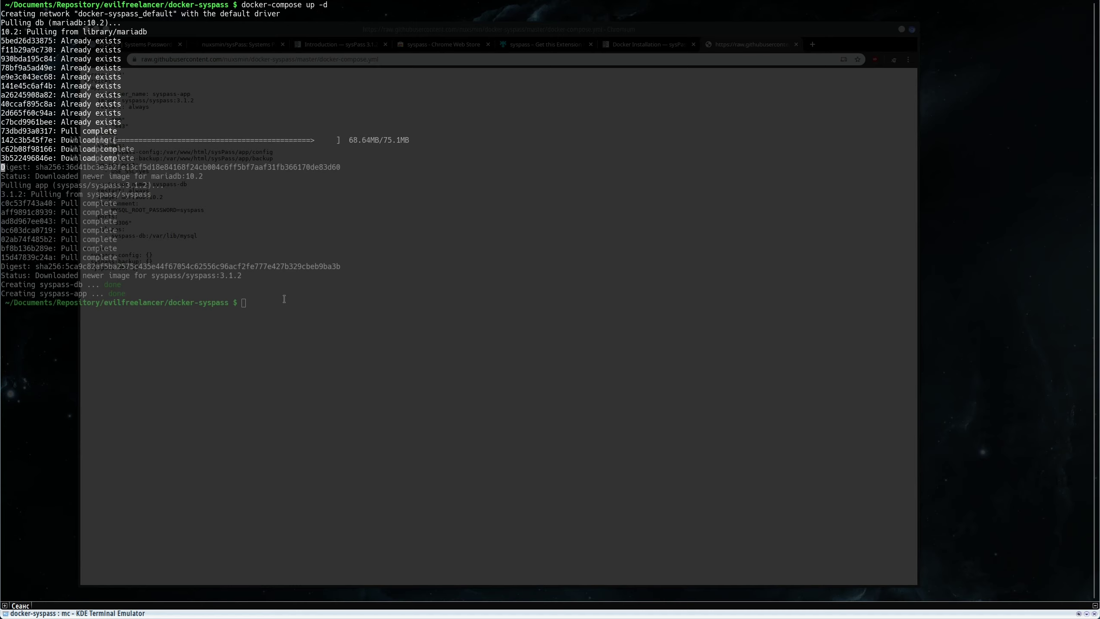
drag(277, 306, 312, 130)
click(322, 202)
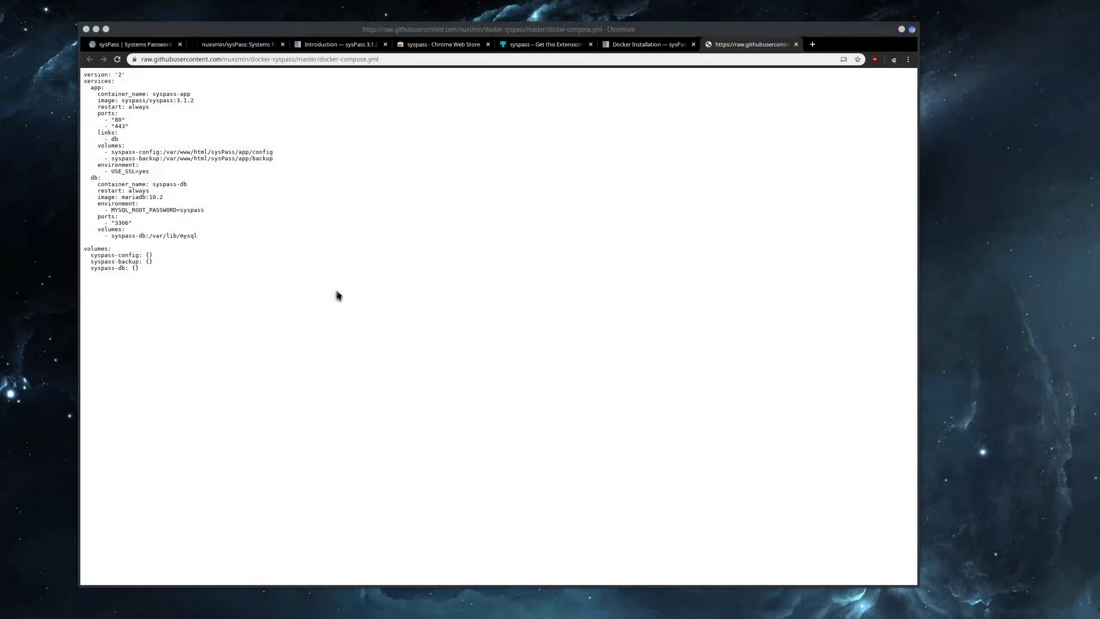
- Load localhost in a new browser tab and check its connection details
click(813, 44)
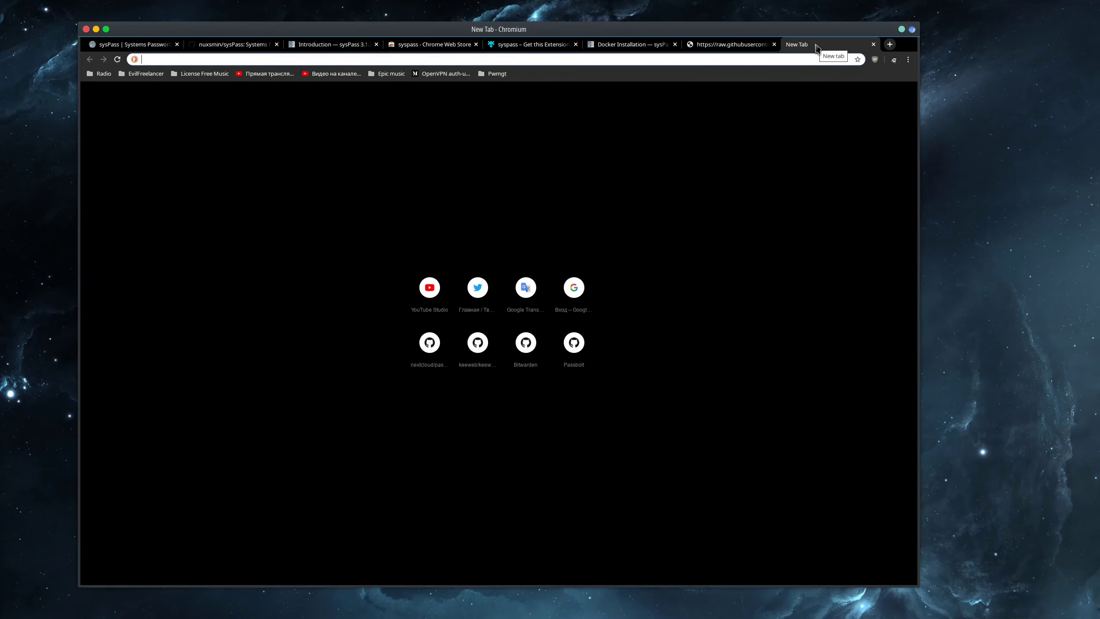
text(localhost)
key(Return)
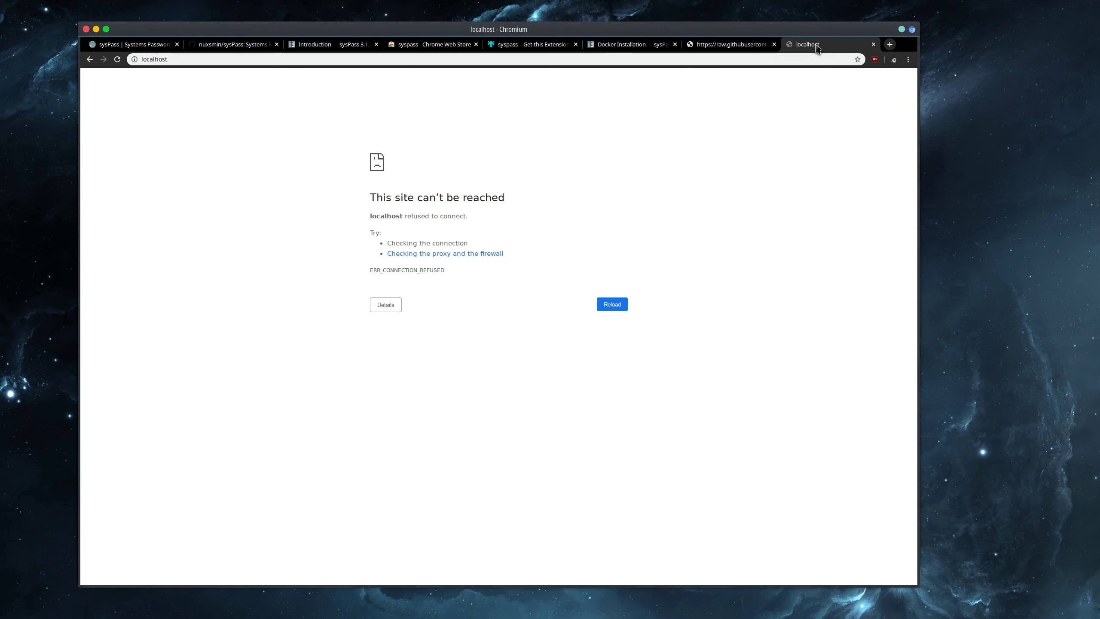
click(134, 60)
click(190, 60)
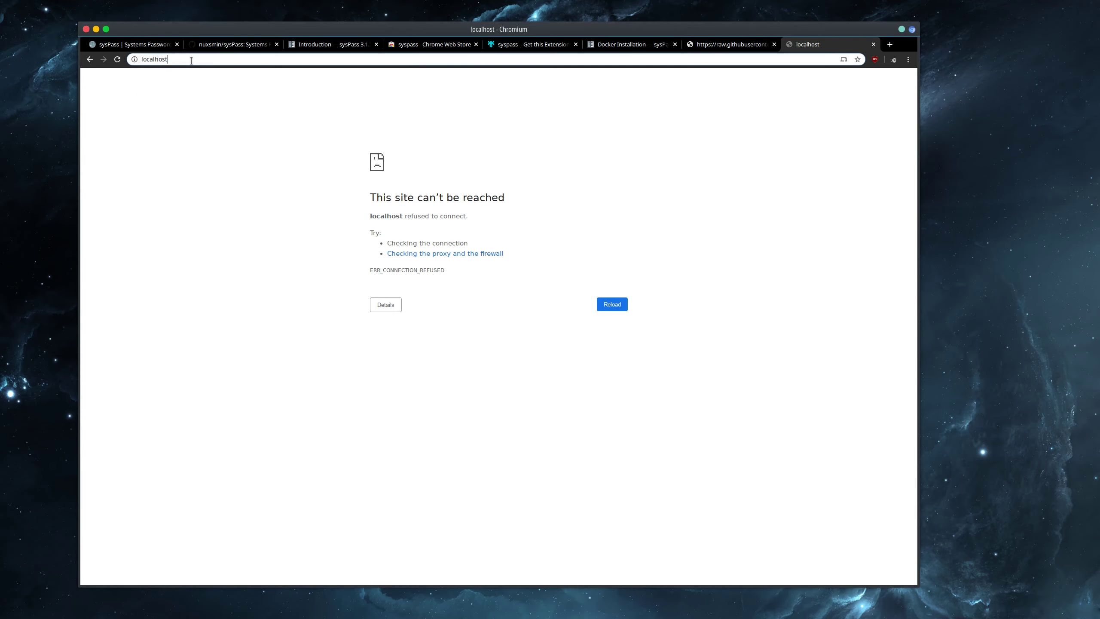
key(Home)
text(https:)
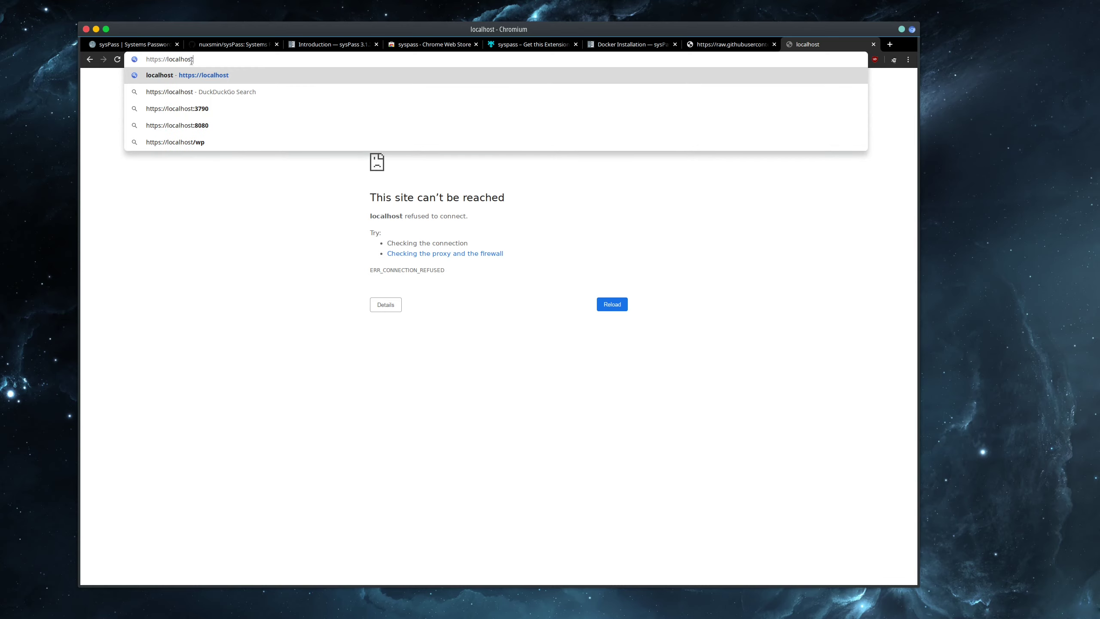
key(Return)
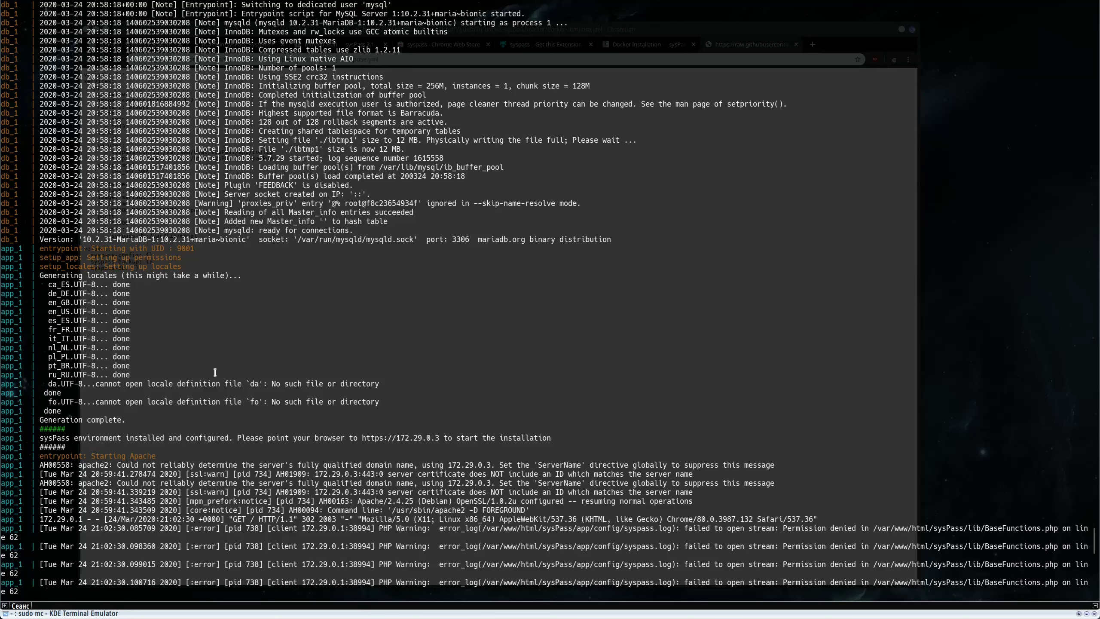
triple_click(57, 440)
click(177, 430)
double_click(398, 439)
right_click(398, 439)
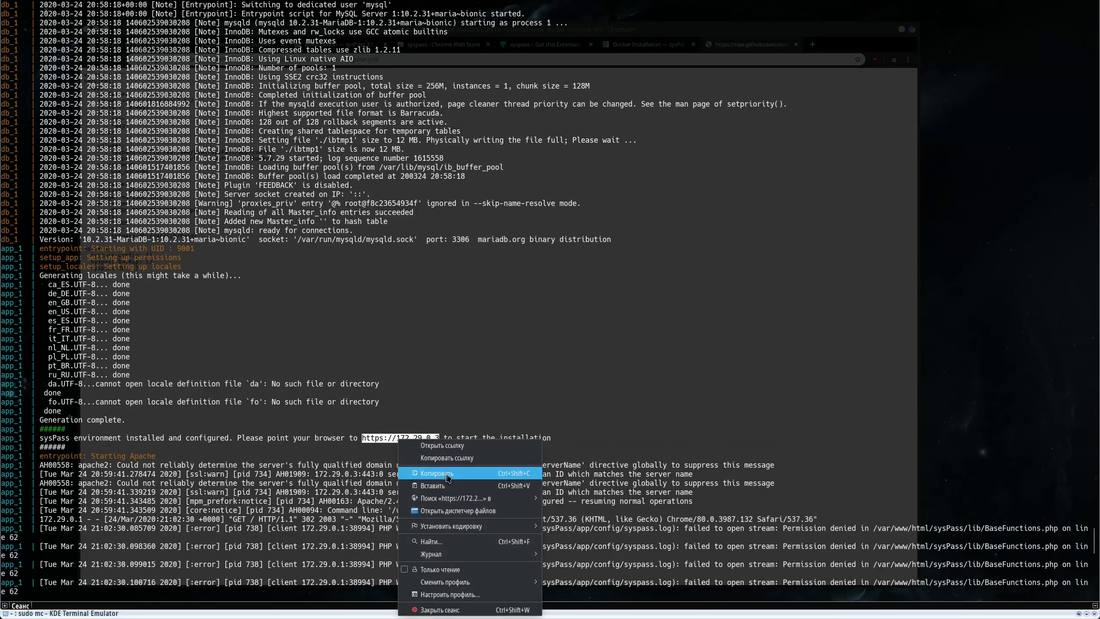
click(433, 475)
click(477, 430)
double_click(412, 438)
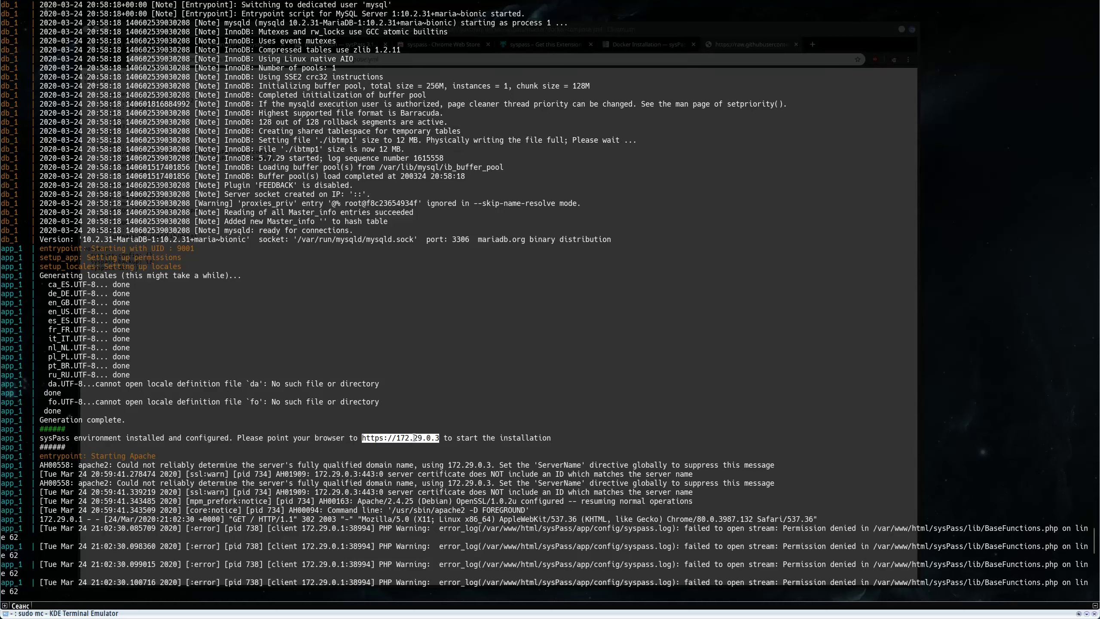
right_click(411, 438)
click(456, 470)
key(F12)
- Load the sysPass installer at 172.29.0.3 in a new tab and close the failed localhost tab
key(ctrl+t)
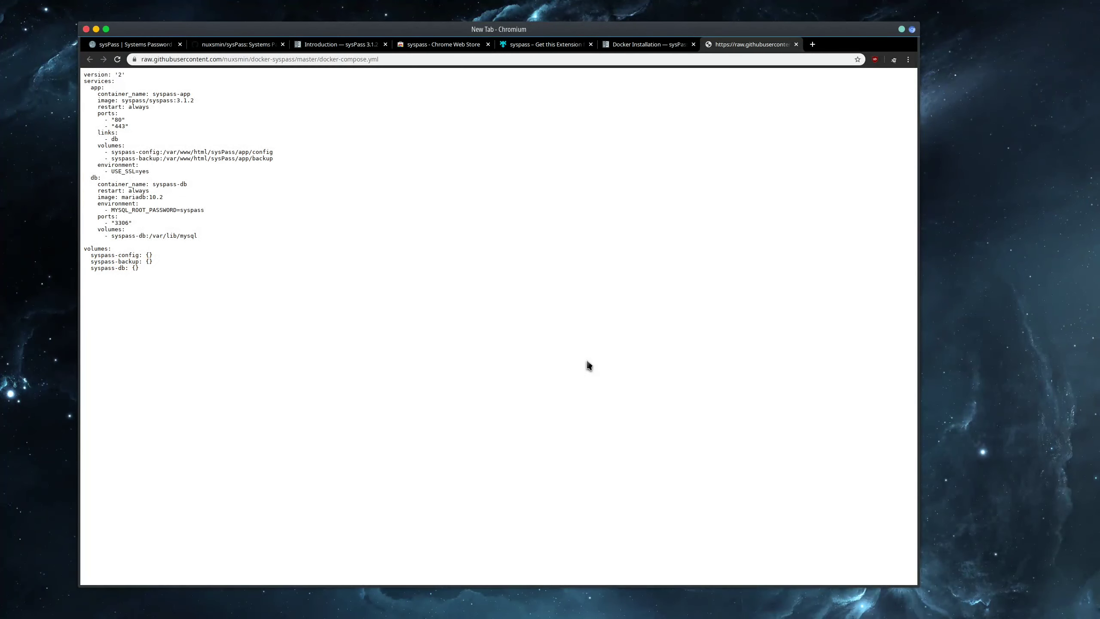
text(localhost)
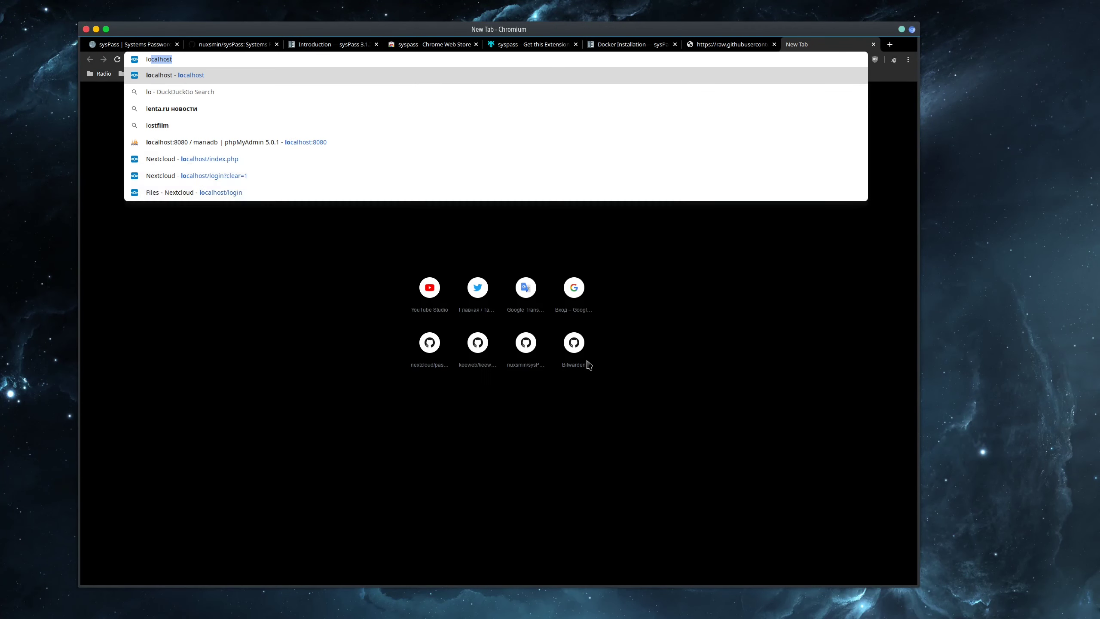
key(Return)
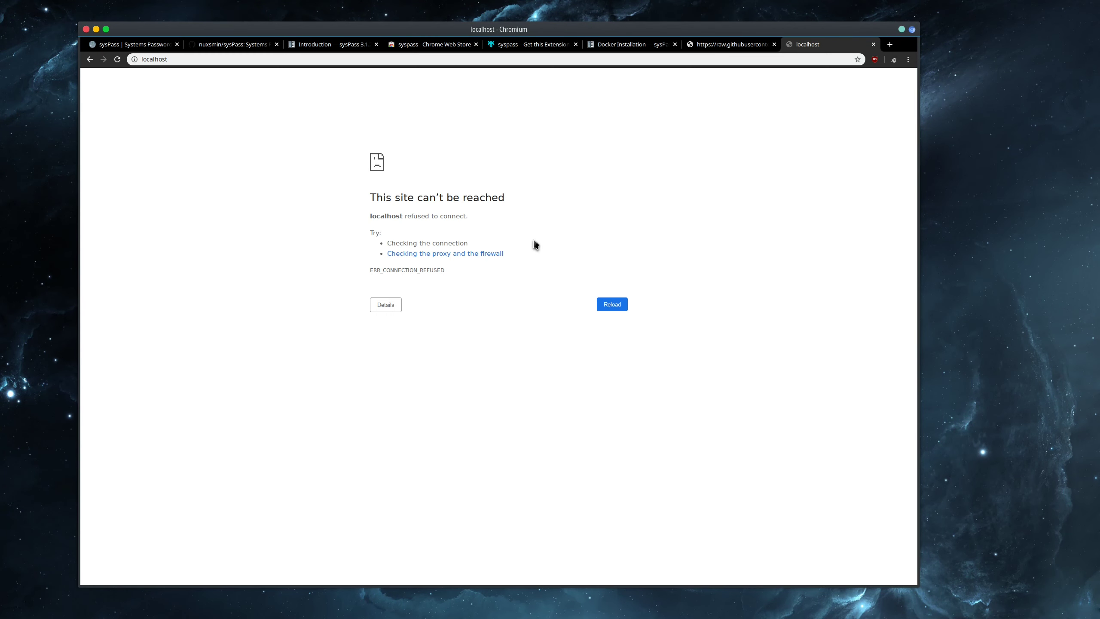
key(ctrl+t)
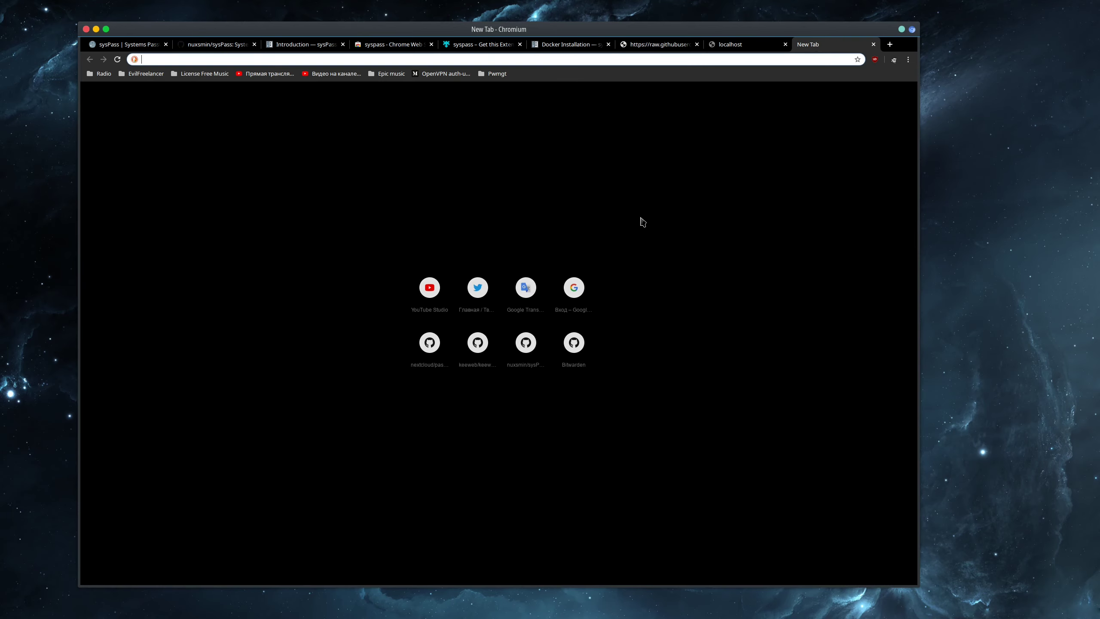
text(172.29.0.3)
key(Return)
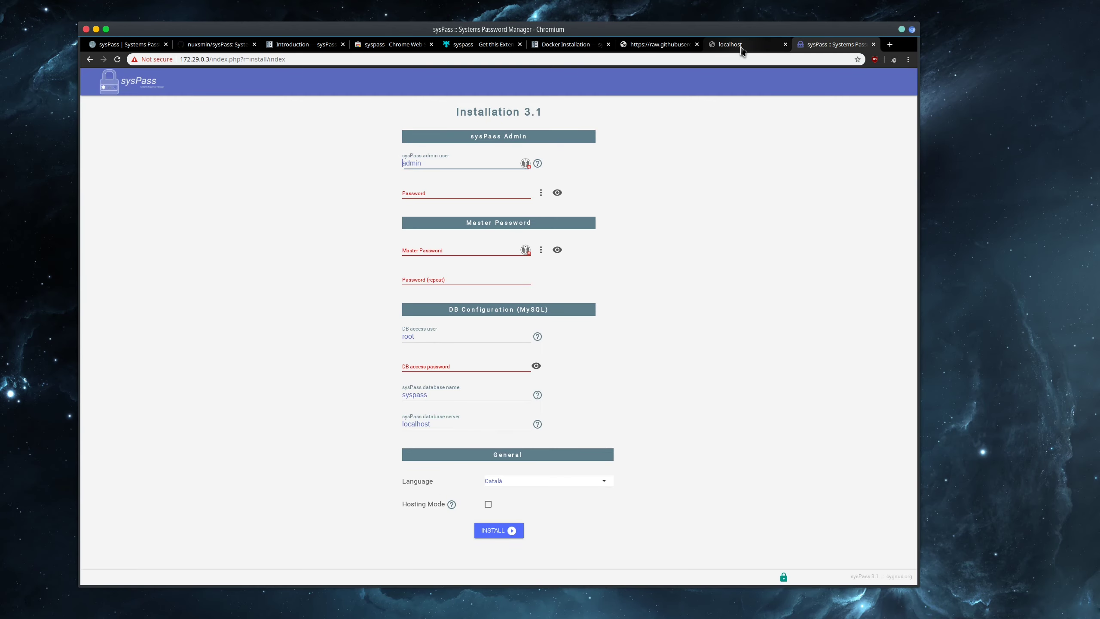
middle_click(752, 44)
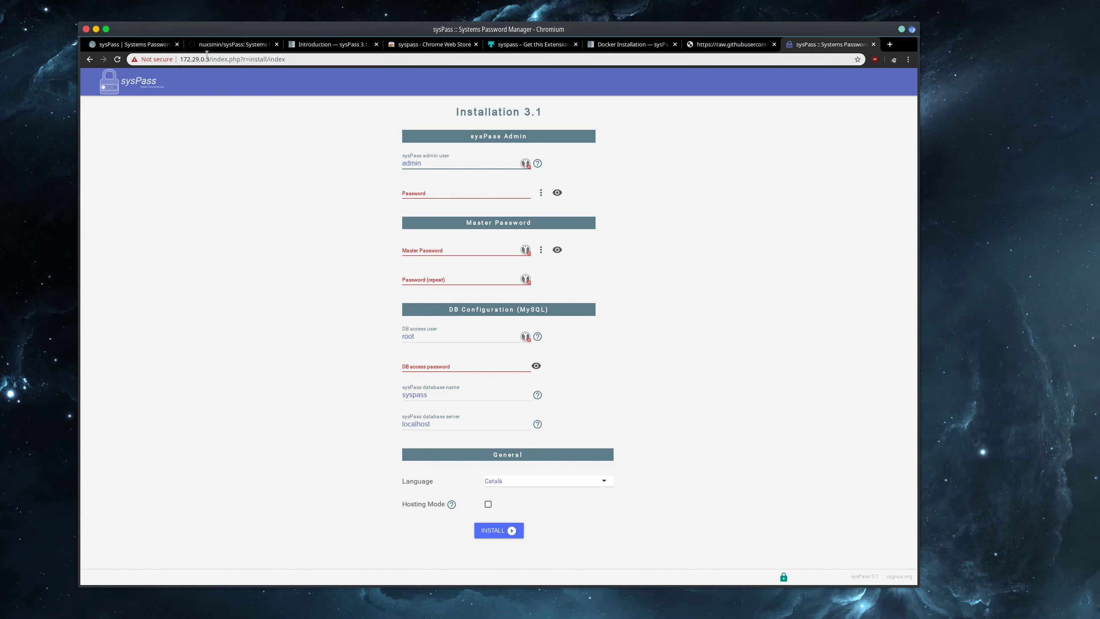
- Paste the copied password into the admin password, master password and master password repeat fields
drag(230, 59, 176, 60)
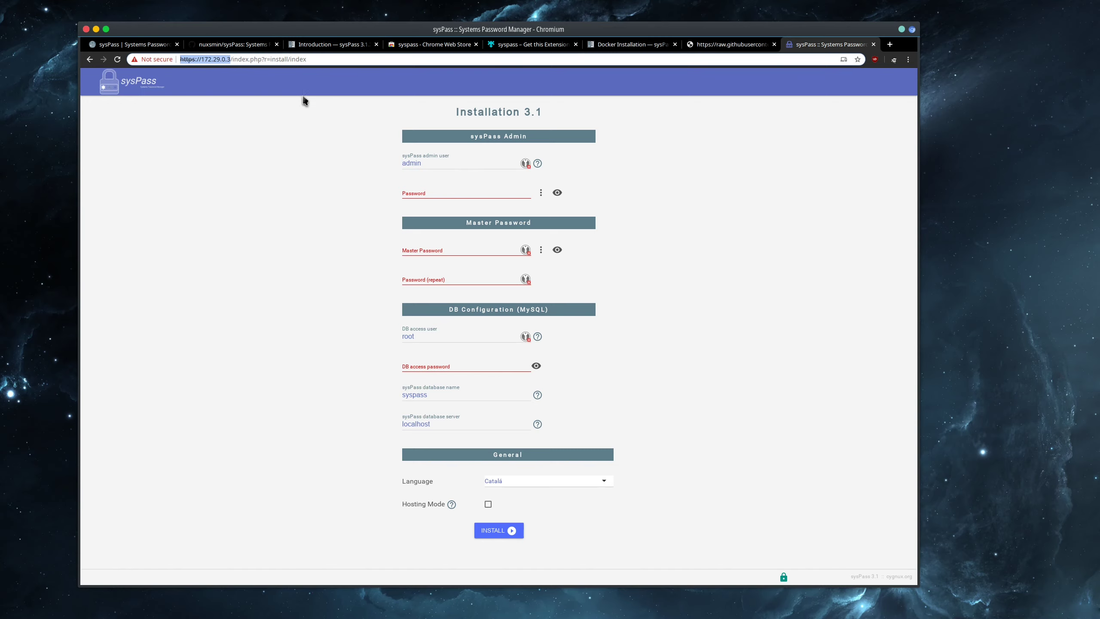
click(306, 118)
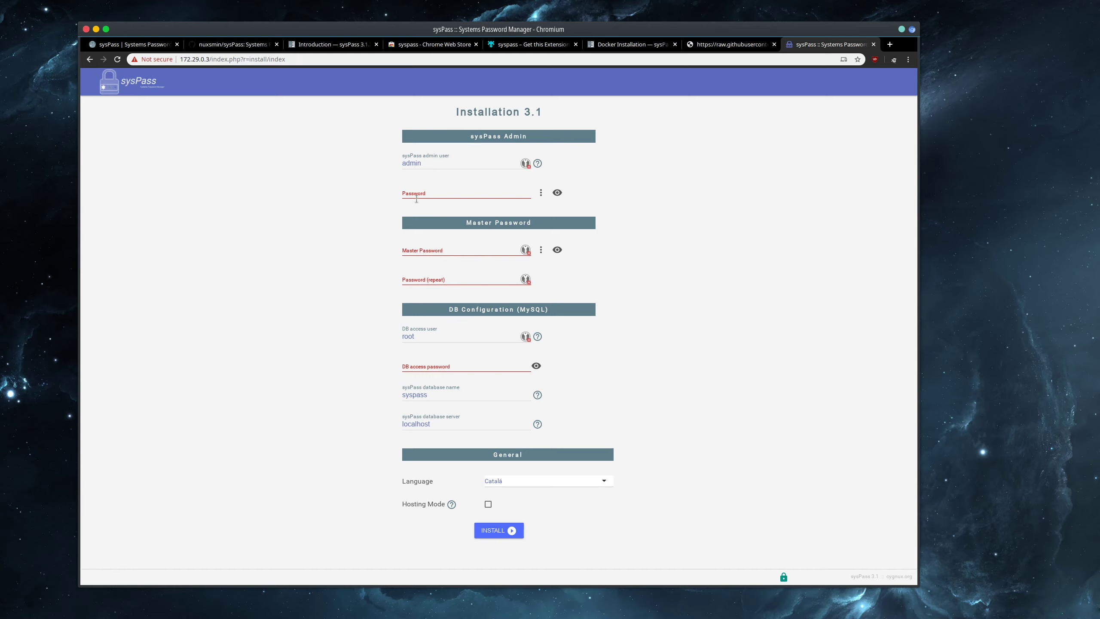
click(453, 167)
double_click(434, 158)
click(426, 189)
key(ctrl+v)
click(430, 254)
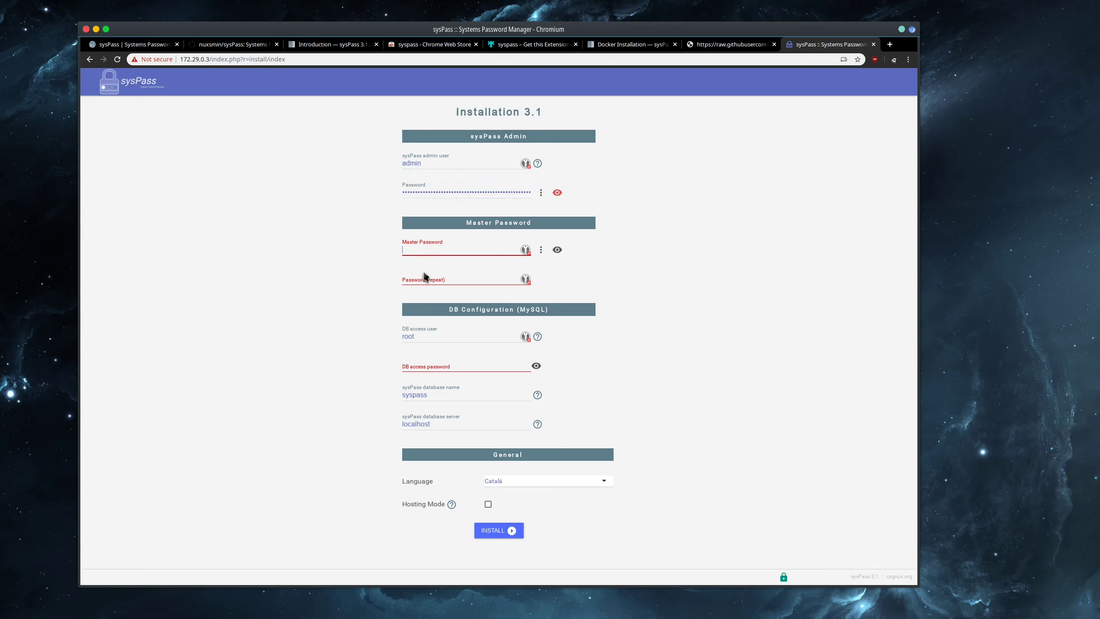
key(ctrl+v)
key(Tab)
key(ctrl+v)
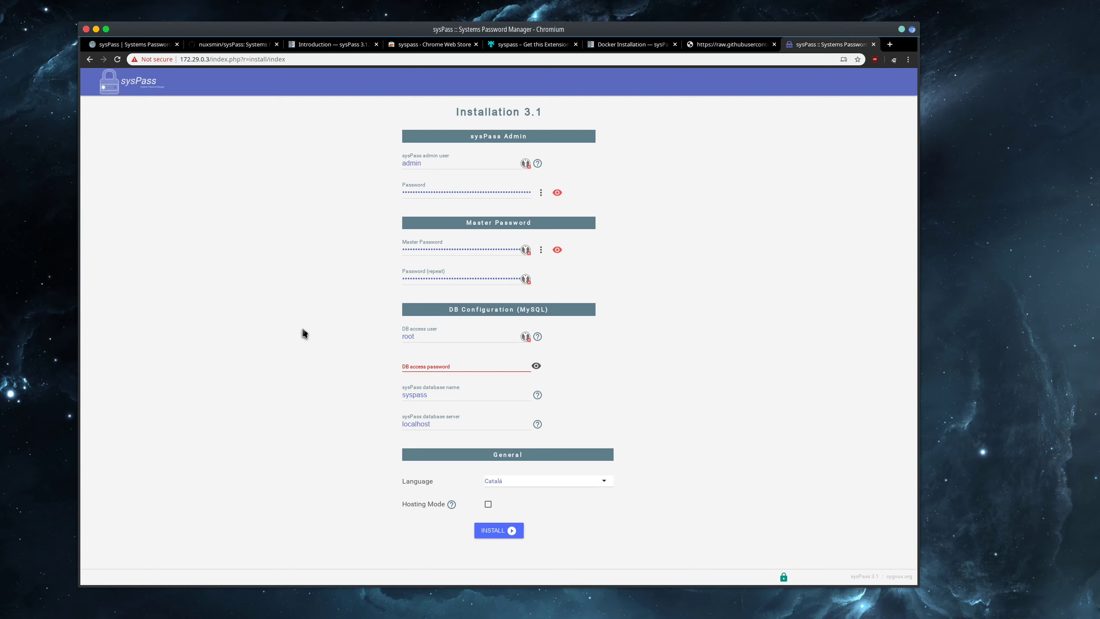
click(446, 364)
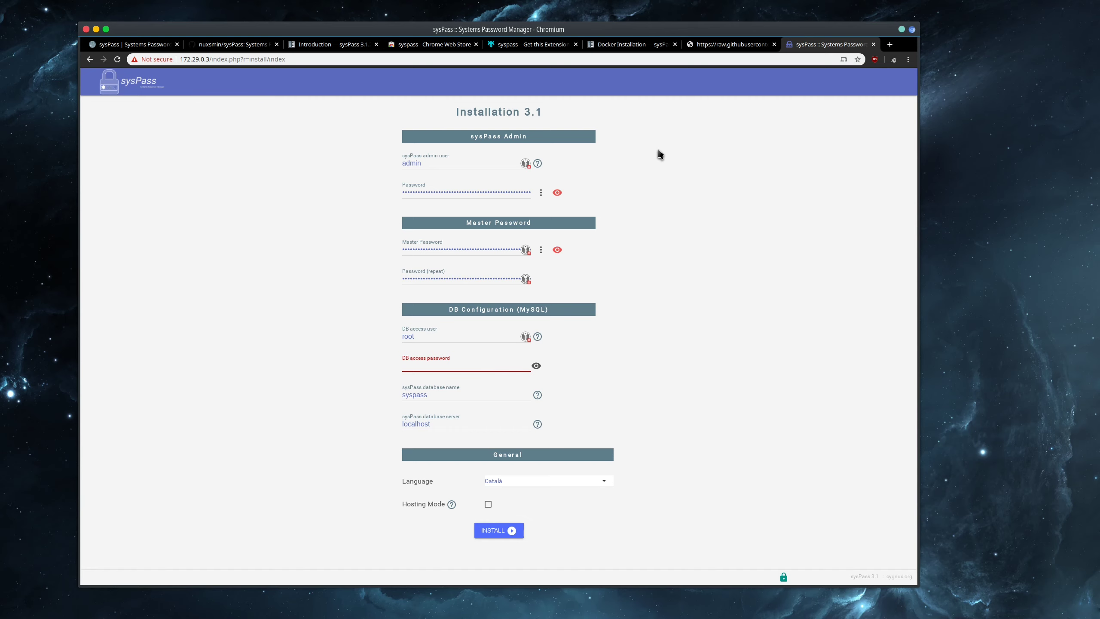
- Paste the database password from the Docker installation docs into DB access password, then bring down the terminal
click(602, 45)
scroll(590, 287, down, 15)
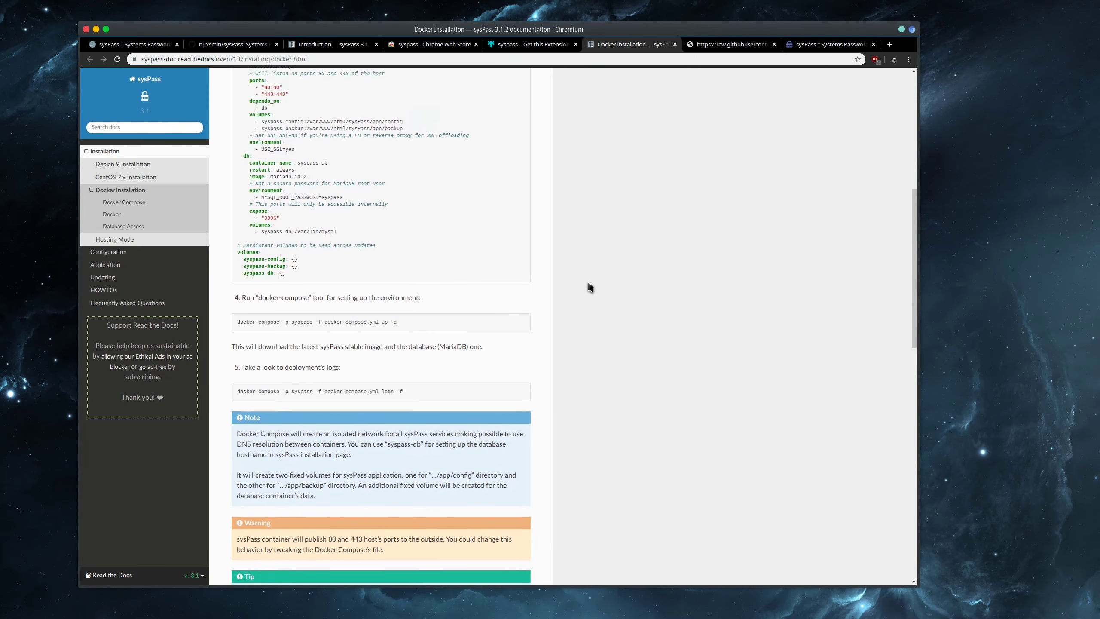
scroll(589, 286, down, 3)
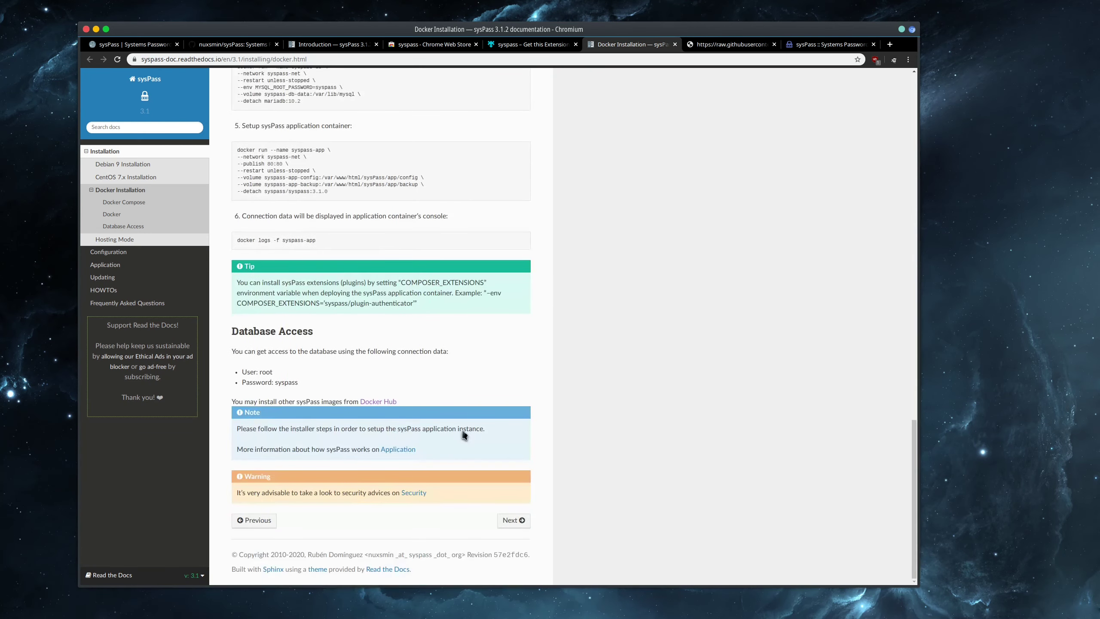
drag(276, 382, 467, 380)
click(806, 44)
click(447, 370)
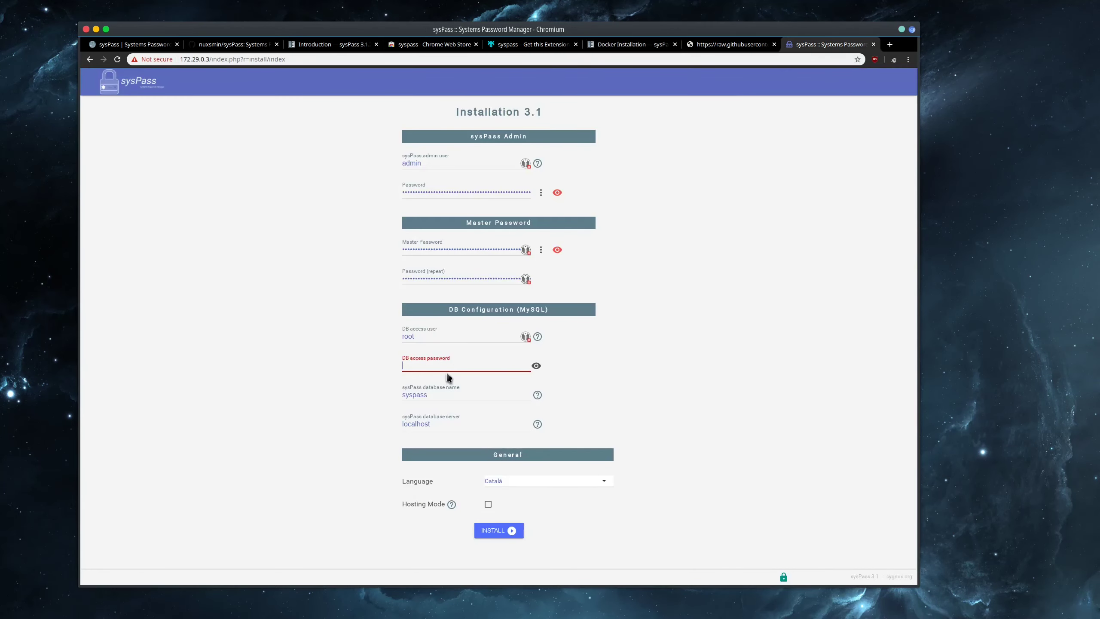
key(ctrl+v)
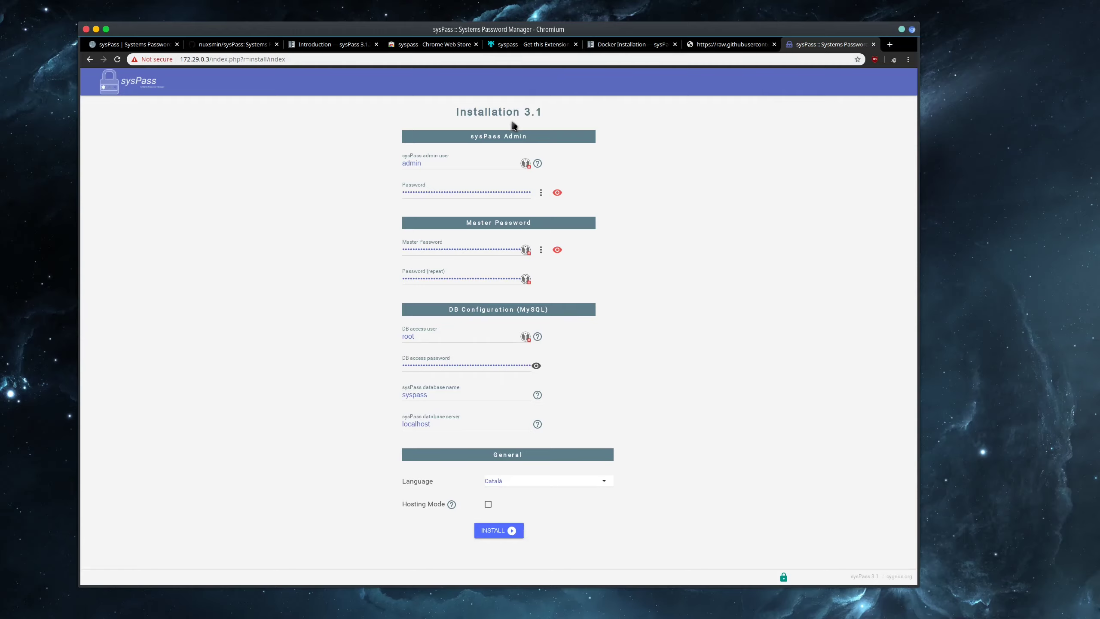
key(F12)
scroll(550, 303, down, 10)
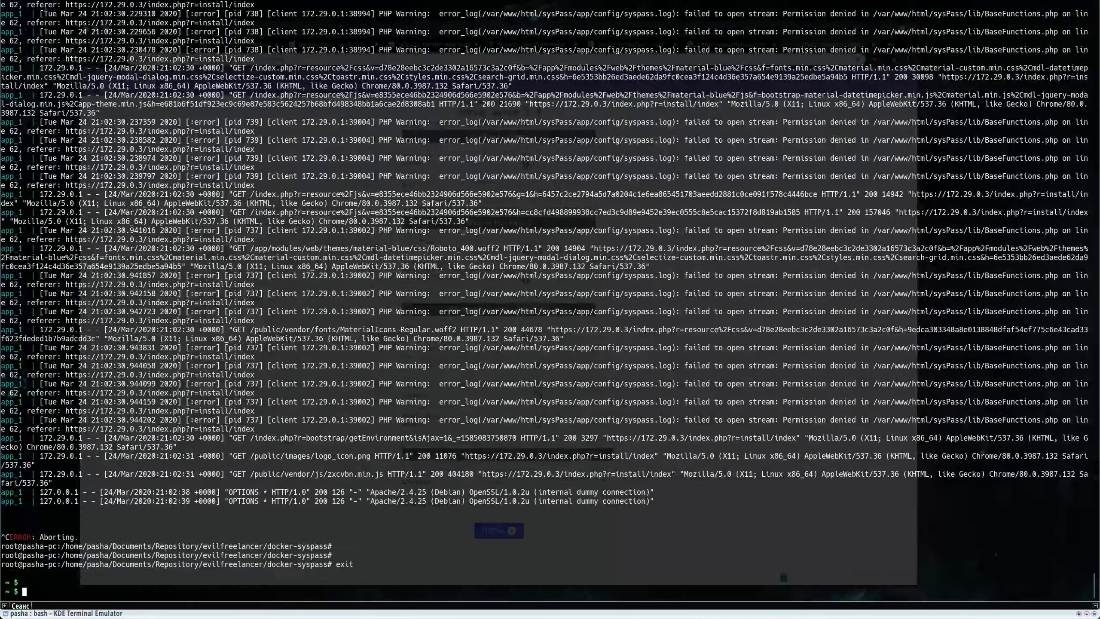
- Navigate Midnight Commander into the evilfreelancer/docker-syspass project folder
text(mc)
key(Return)
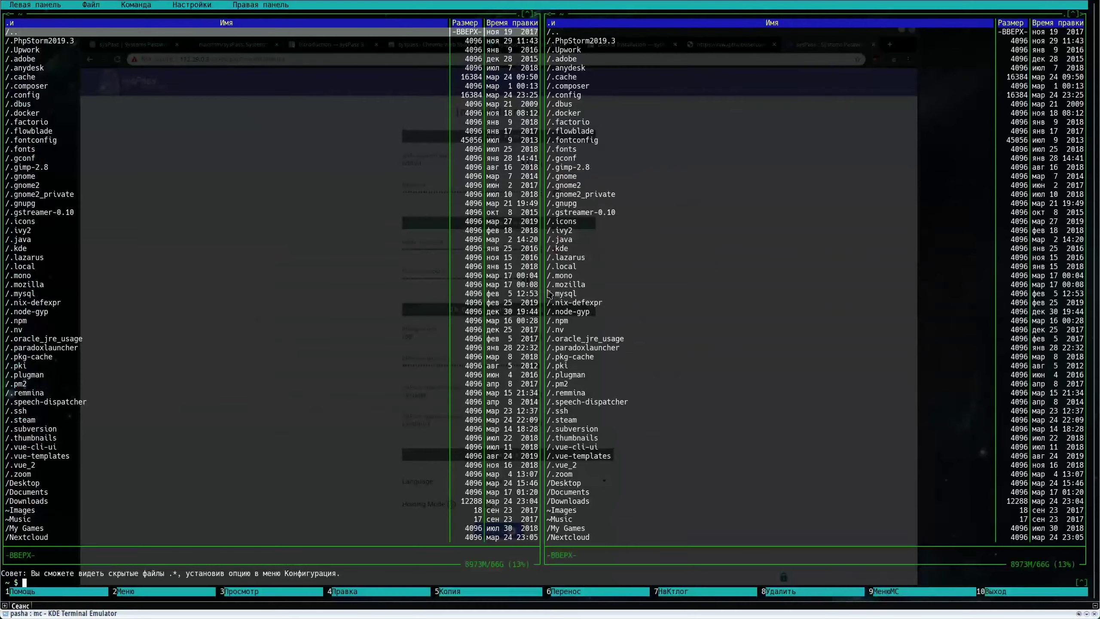
key(Down)
key(Down)
key(Return)
key(ctrl+s)
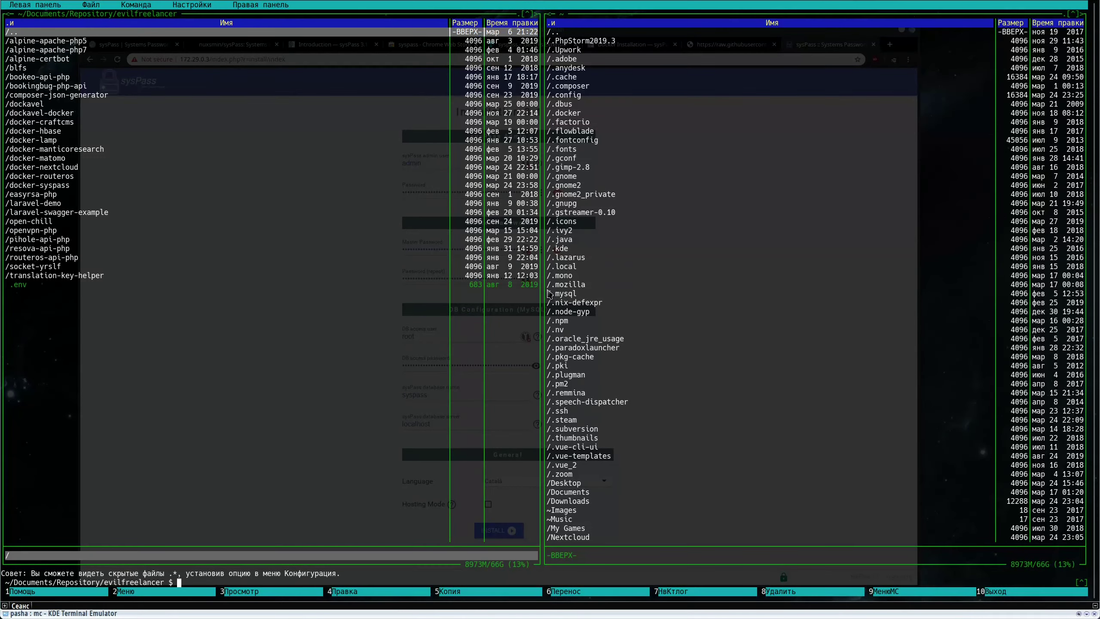
text(dock)
key(Down)
key(Down)
key(Down)
key(Down)
key(Down)
key(Down)
key(Down)
key(Down)
key(Down)
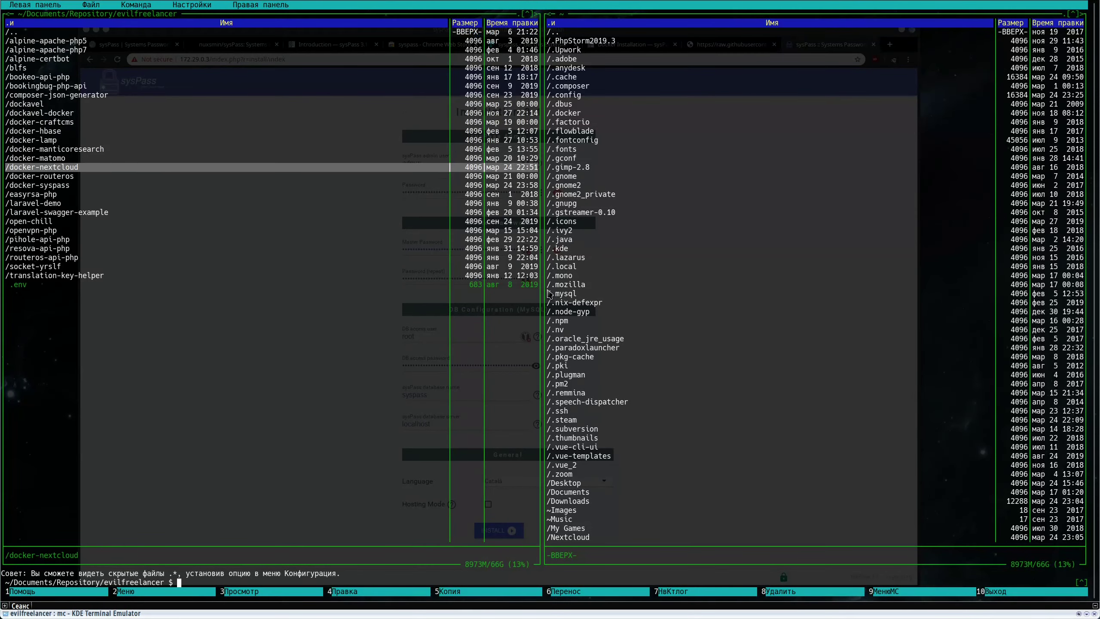
key(Return)
- Print docker-compose.yml with cat from the shell
key(ctrl+o)
text(cat d)
key(Tab)
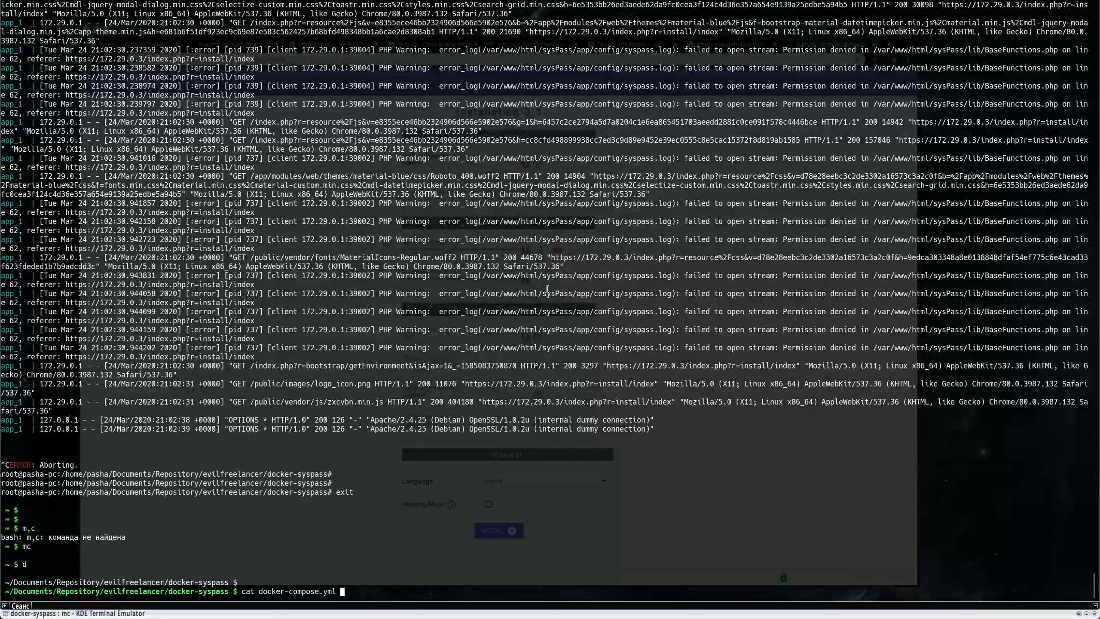
key(Return)
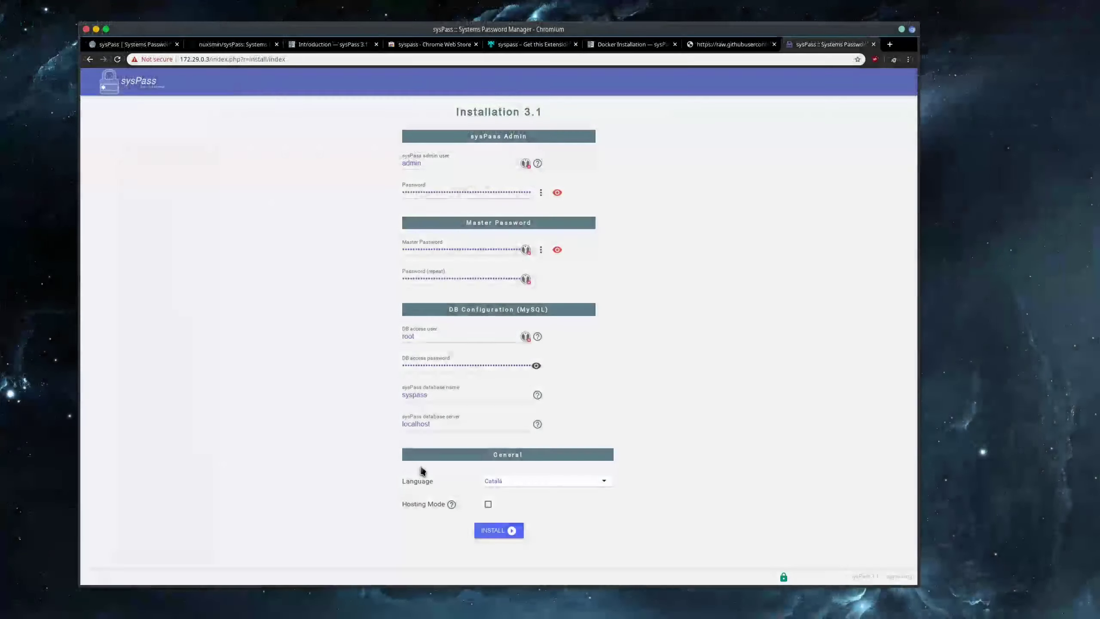
- Change the database server from localhost to db and choose English as the installer language
double_click(460, 424)
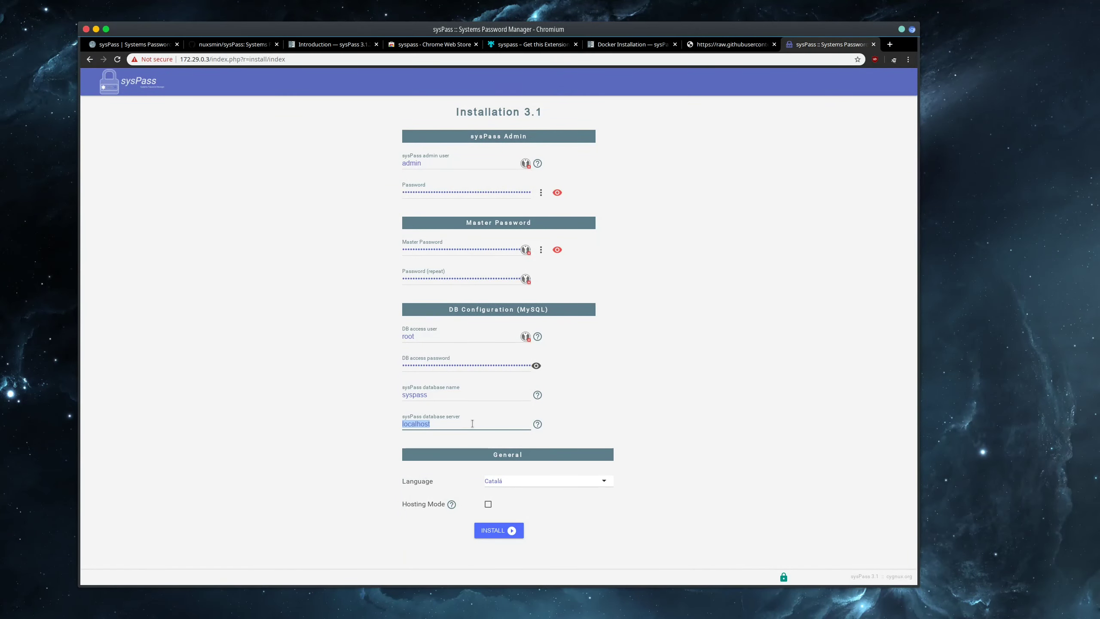
text(db)
click(689, 397)
click(552, 481)
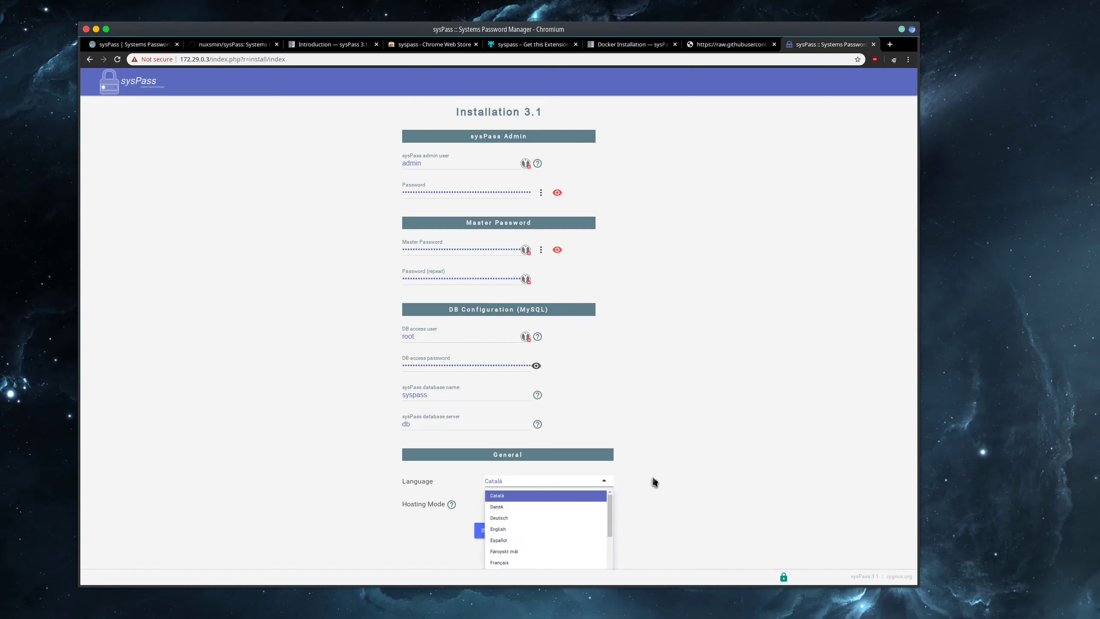
click(537, 529)
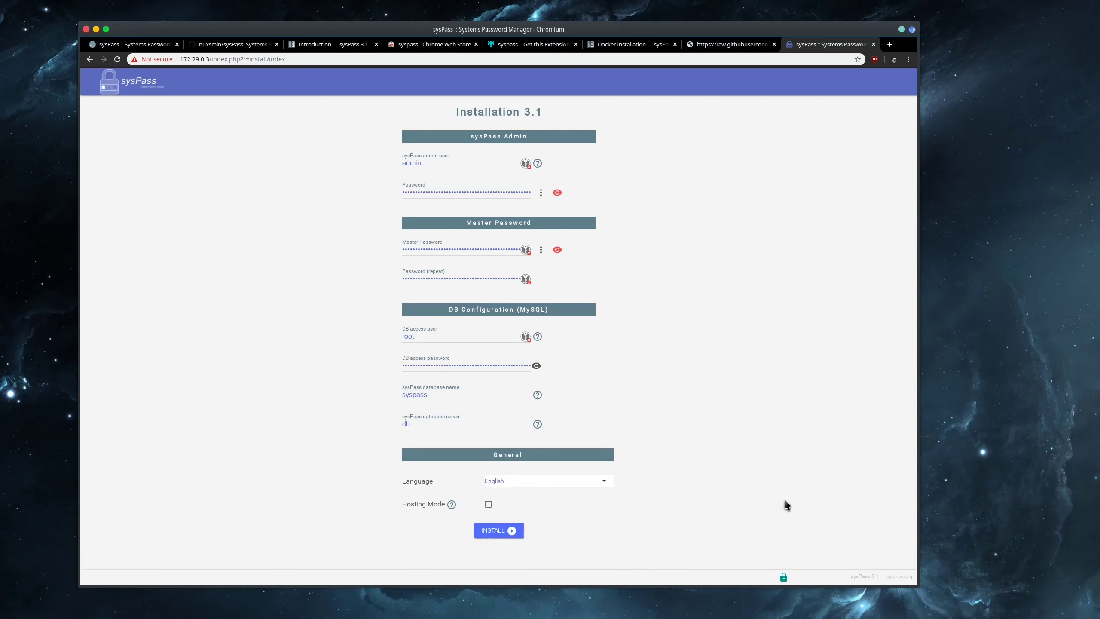
mouse_move(451, 507)
- Run the installation, then replace the too-short master password with a longer value
click(494, 531)
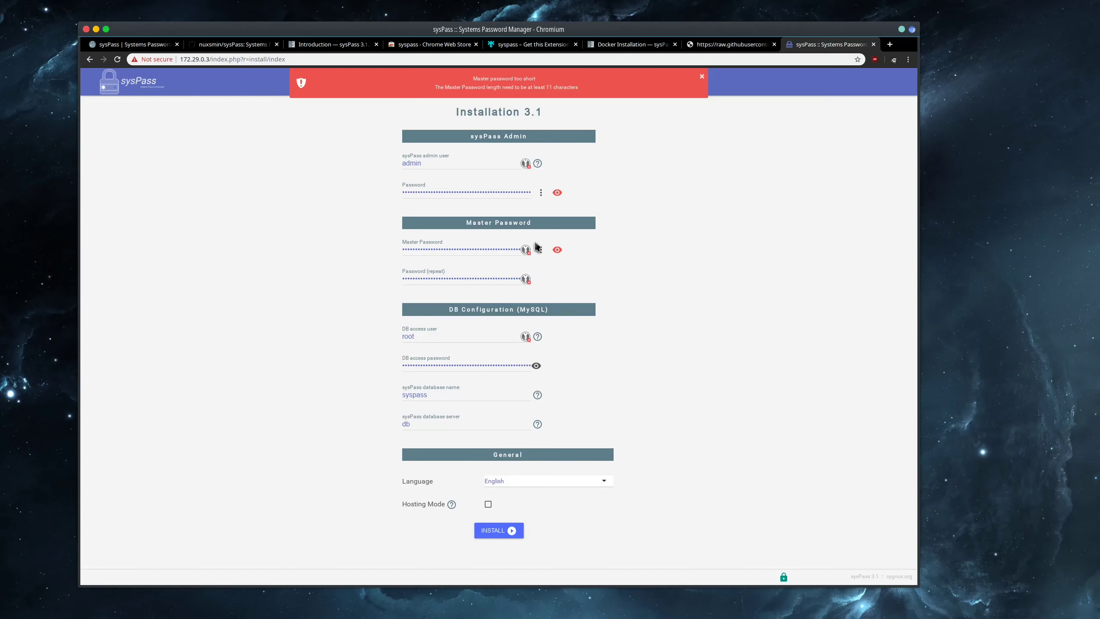
click(451, 249)
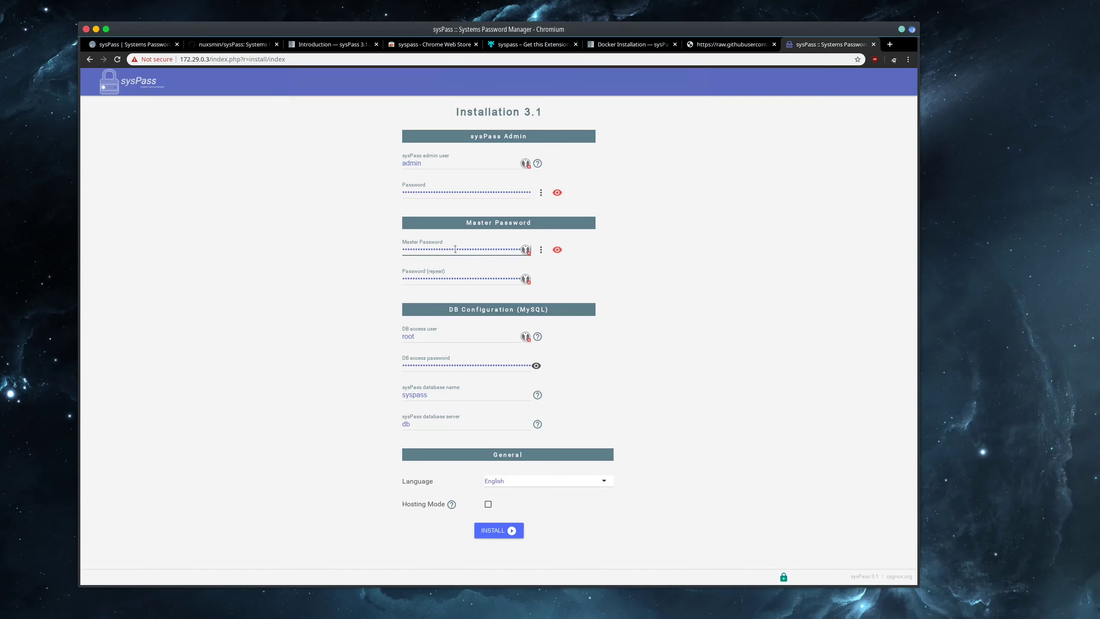
key(ctrl+a)
key(BackSpace)
key(ctrl+v)
key(Tab)
- Retype the longer master password and start re-entering it in the repeat field
click(482, 245)
key(ctrl+a)
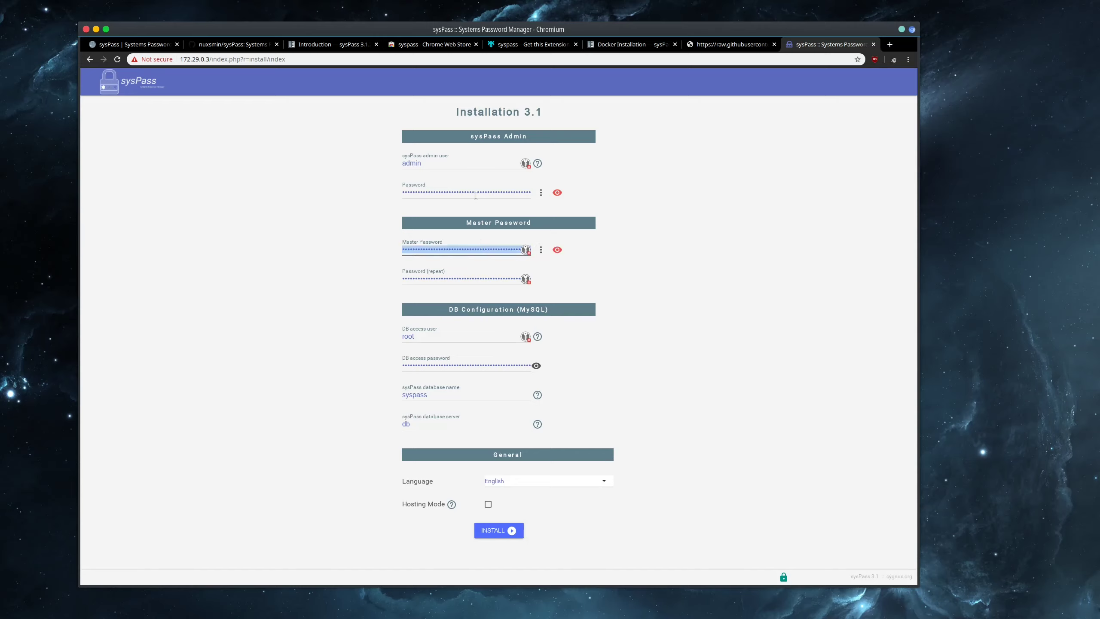
key(BackSpace)
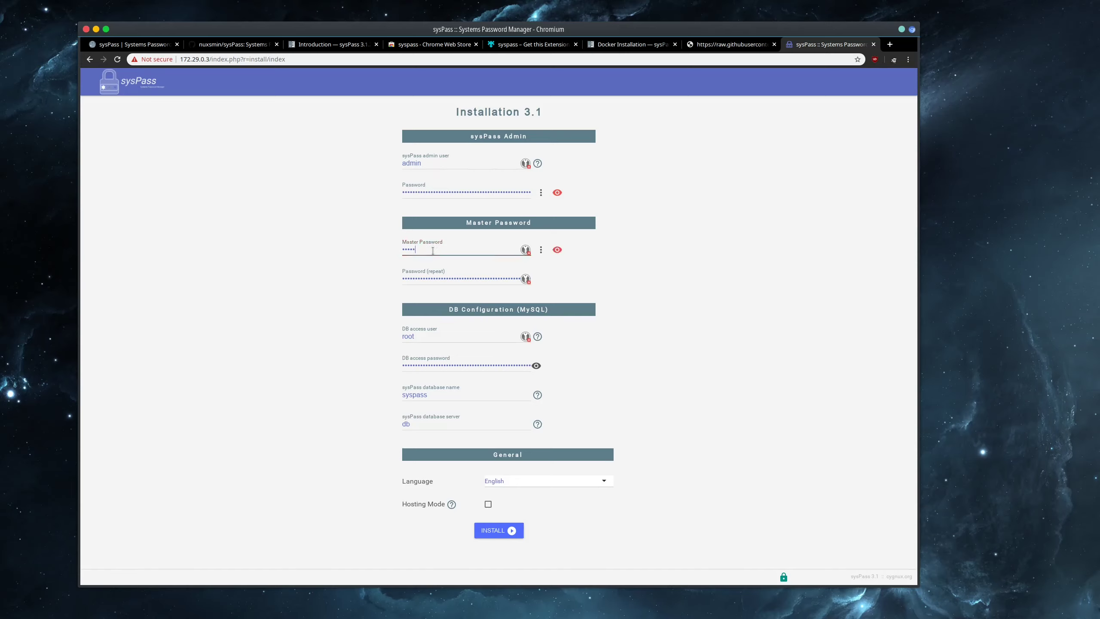
key(ctrl+v)
click(434, 278)
key(ctrl+a)
key(BackSpace)
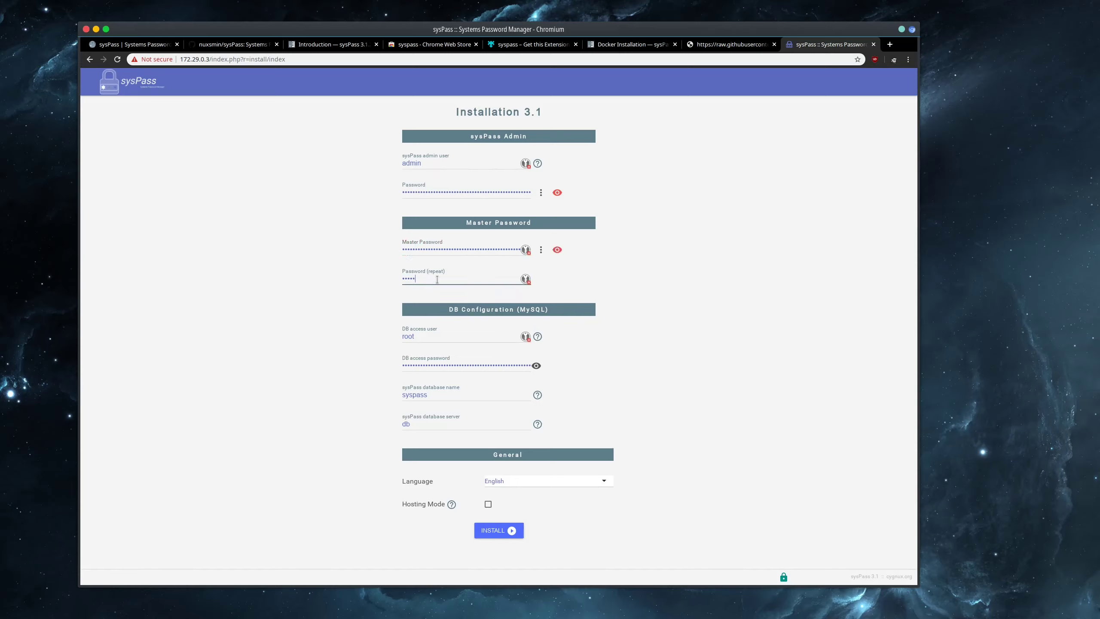
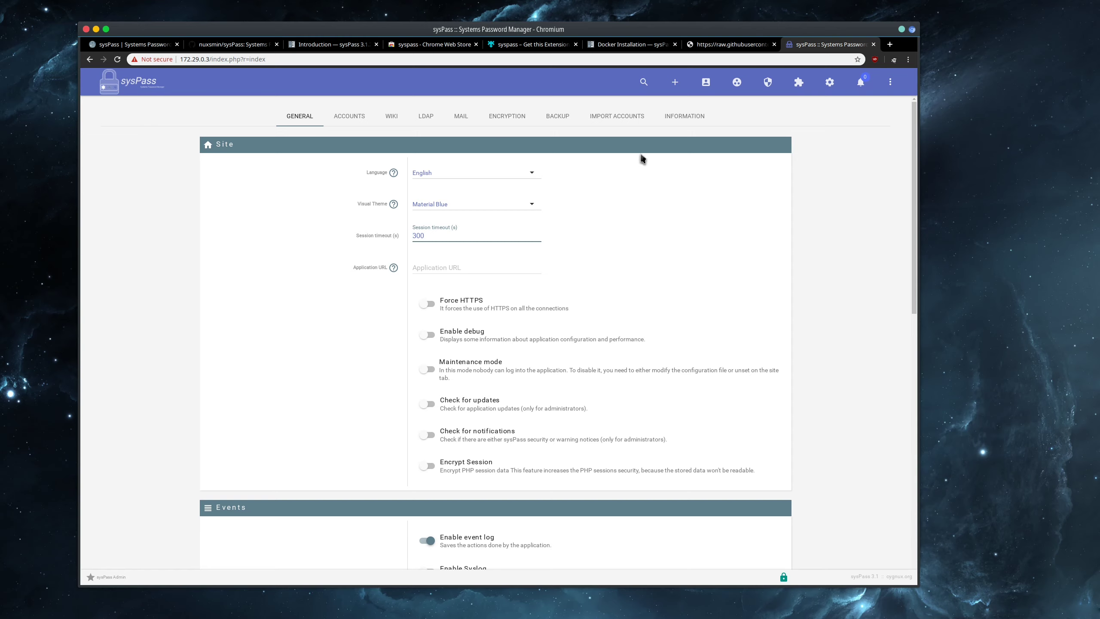
- Open the LDAP settings and look through its Configuration and Import sections
click(420, 120)
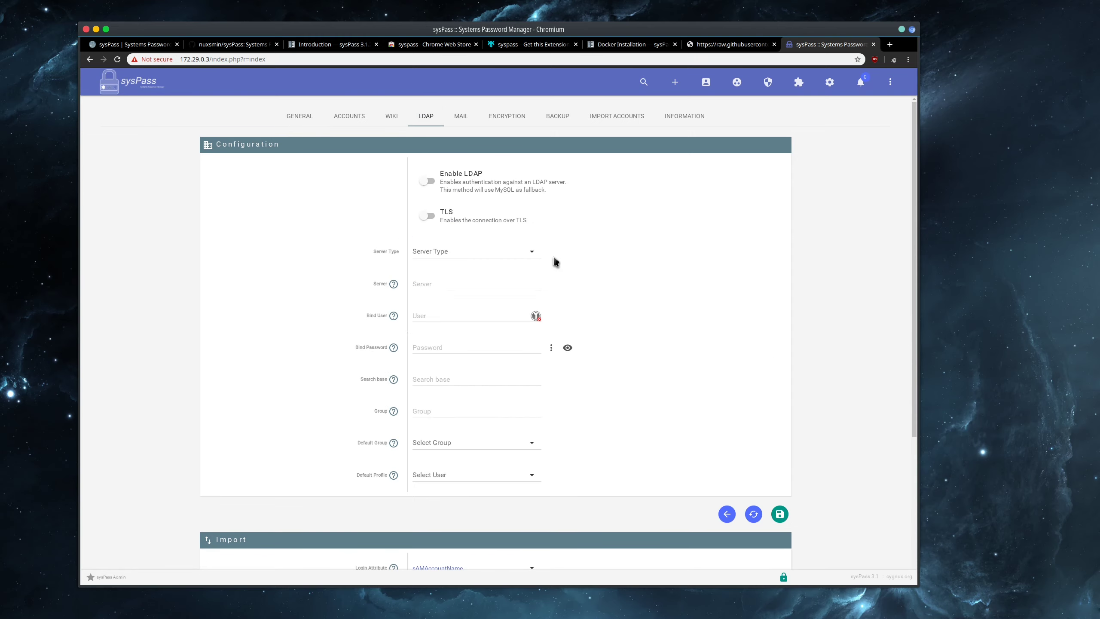
scroll(547, 277, down, 5)
scroll(510, 292, up, 3)
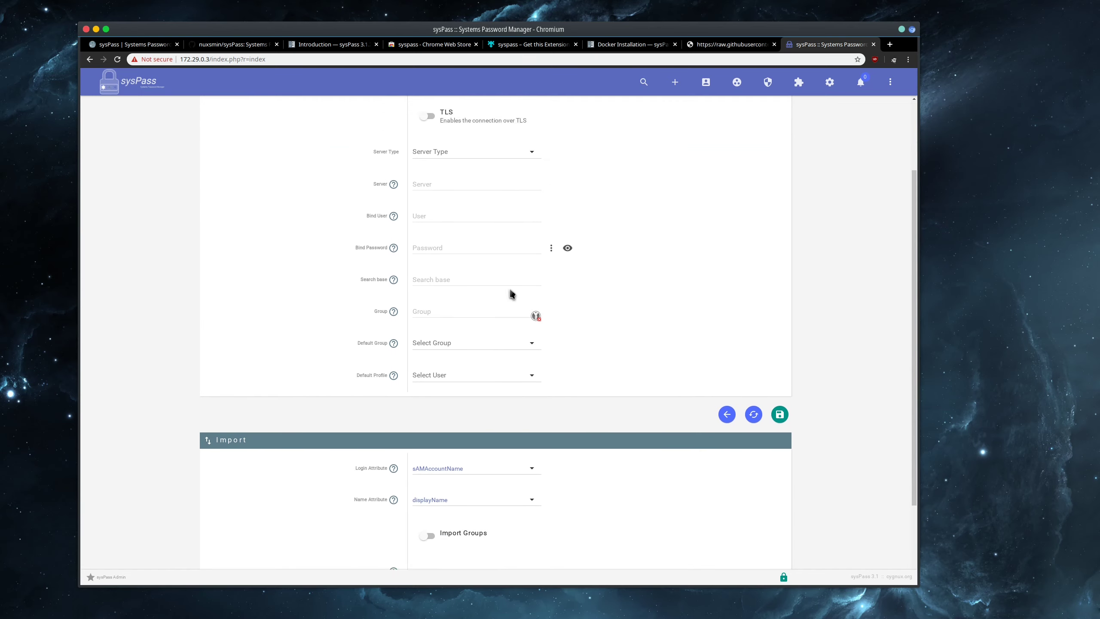
scroll(509, 294, up, 3)
scroll(567, 306, down, 1)
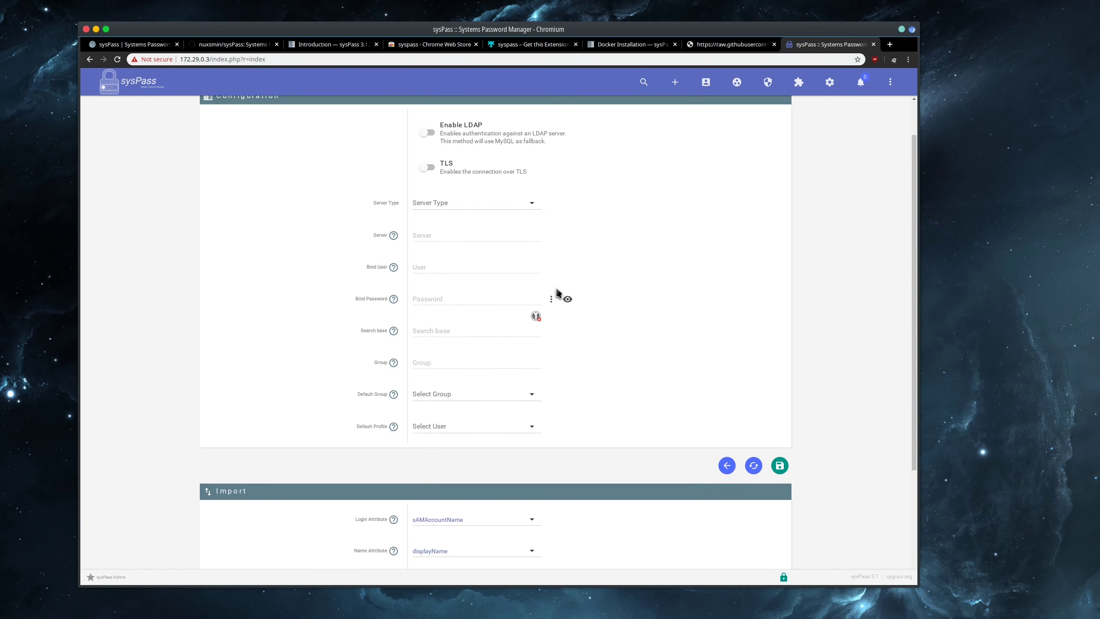
scroll(556, 292, up, 1)
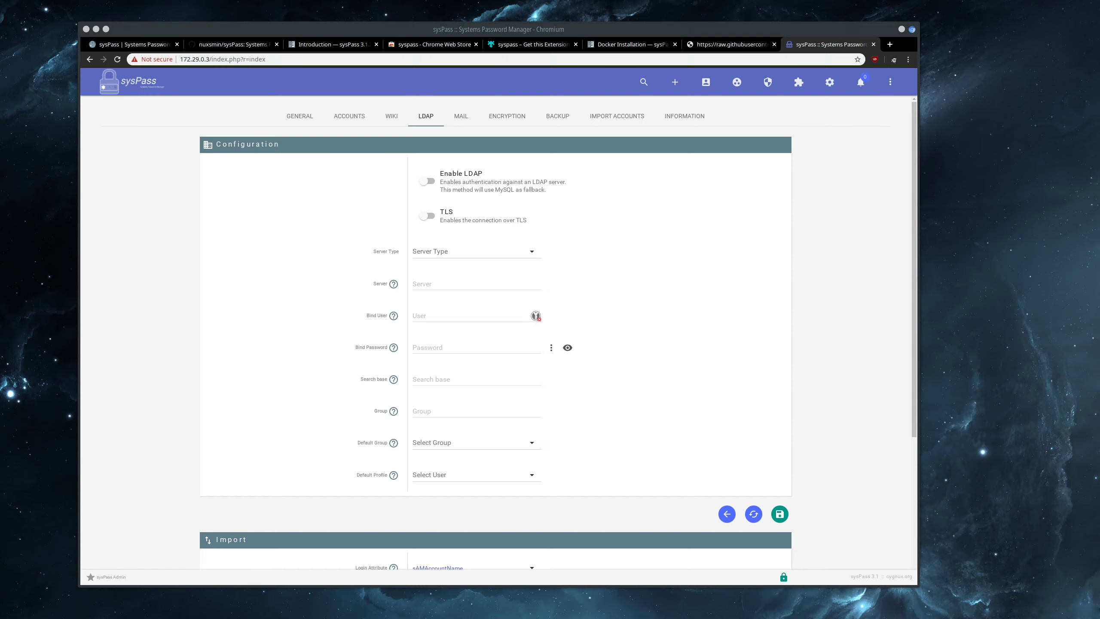
scroll(541, 357, down, 3)
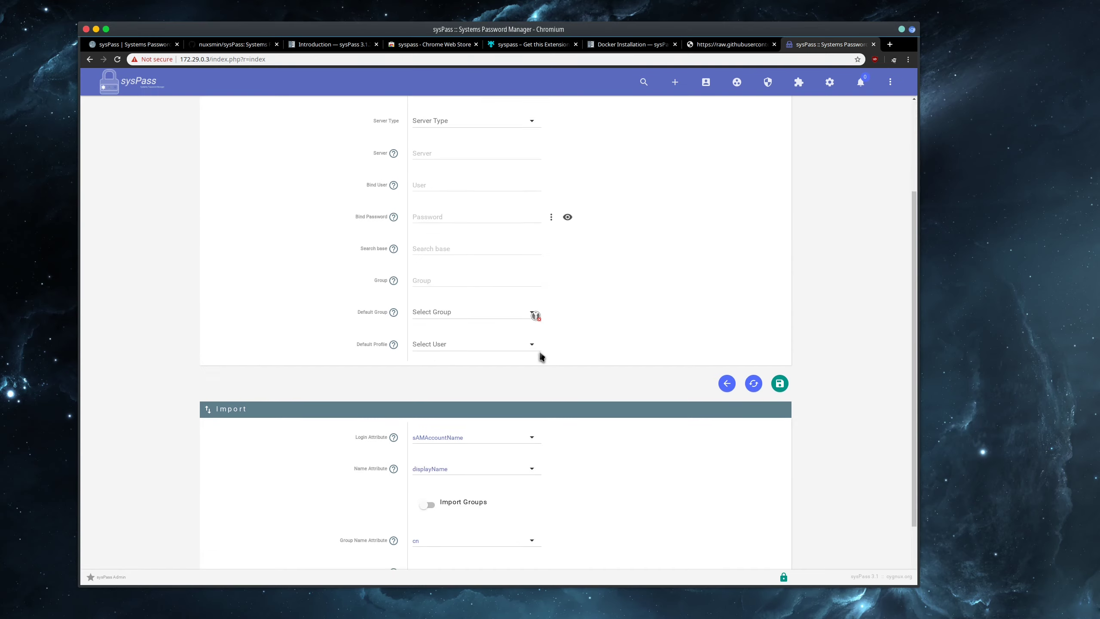
scroll(621, 307, up, 3)
scroll(555, 307, down, 3)
scroll(555, 303, up, 3)
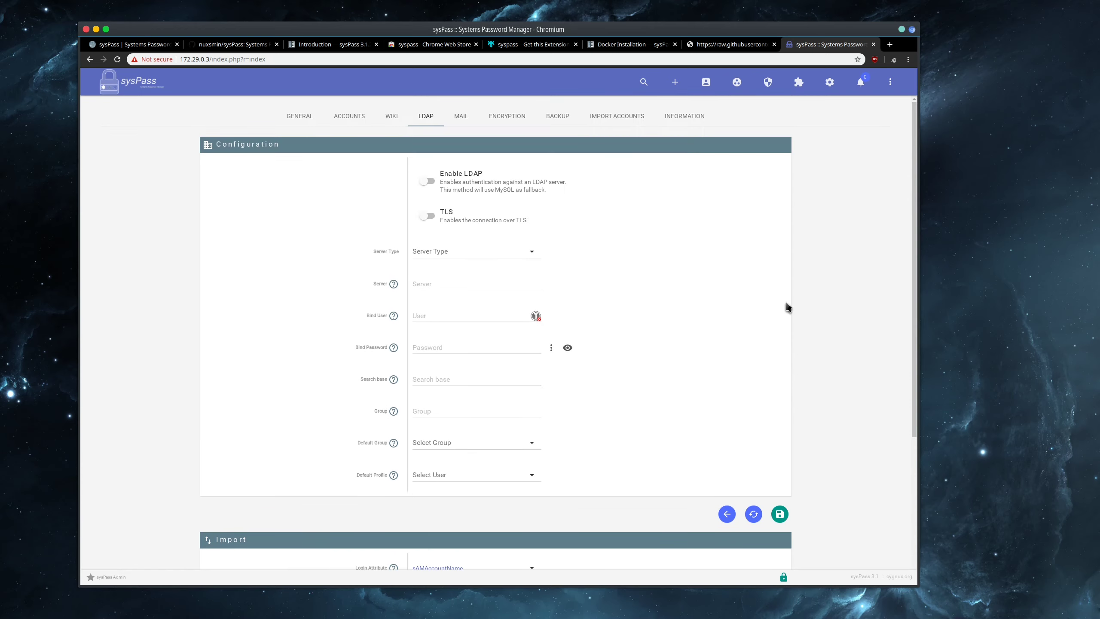
scroll(745, 294, down, 4)
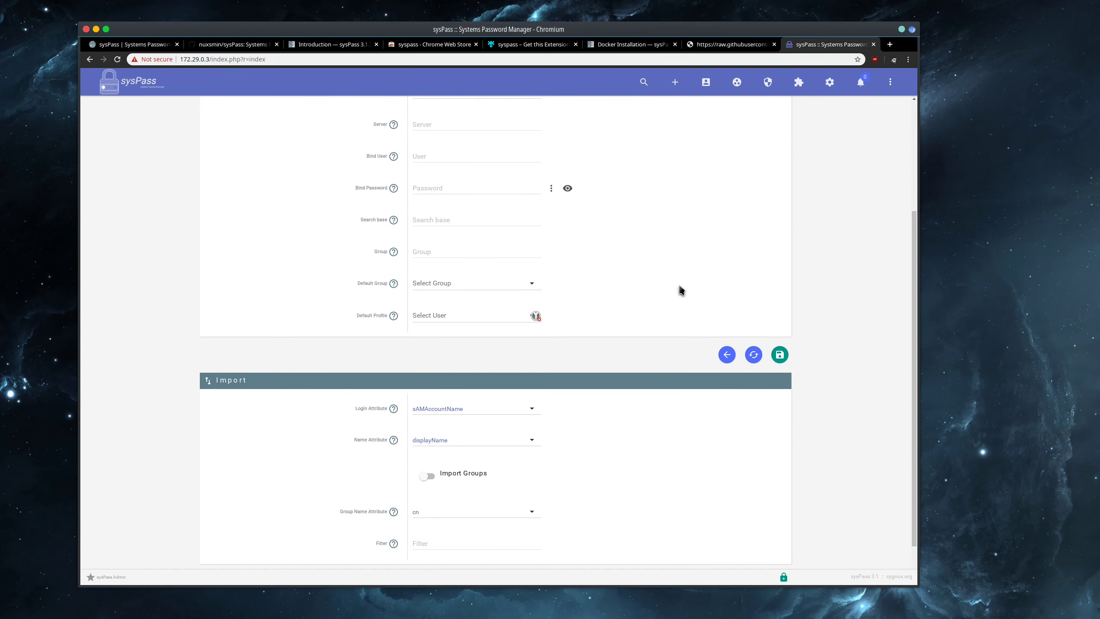
scroll(680, 289, down, 1)
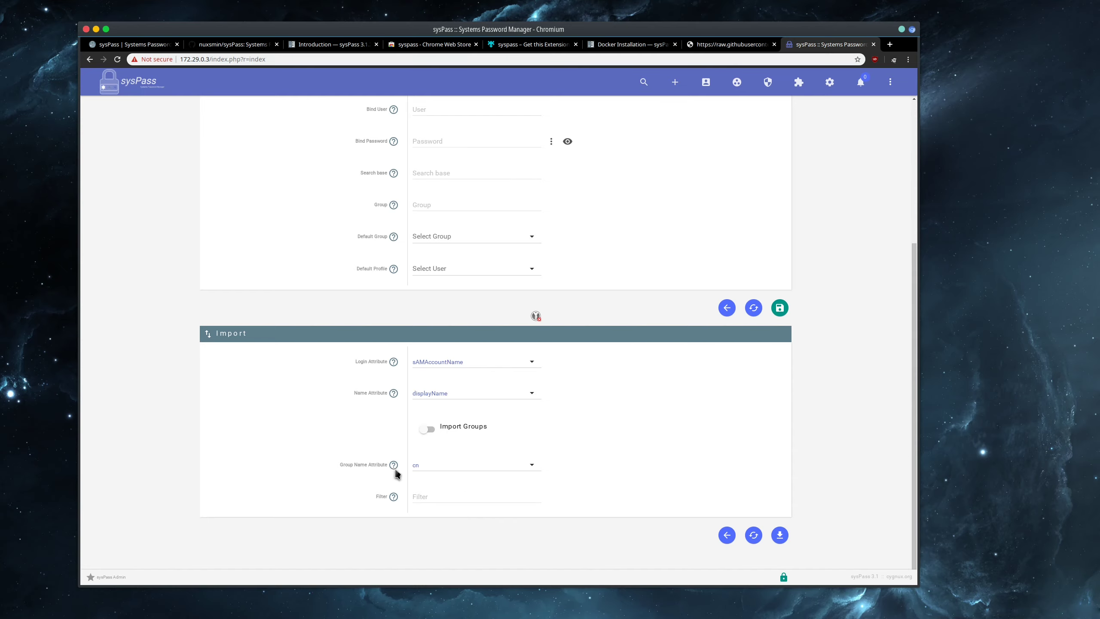
scroll(604, 282, up, 5)
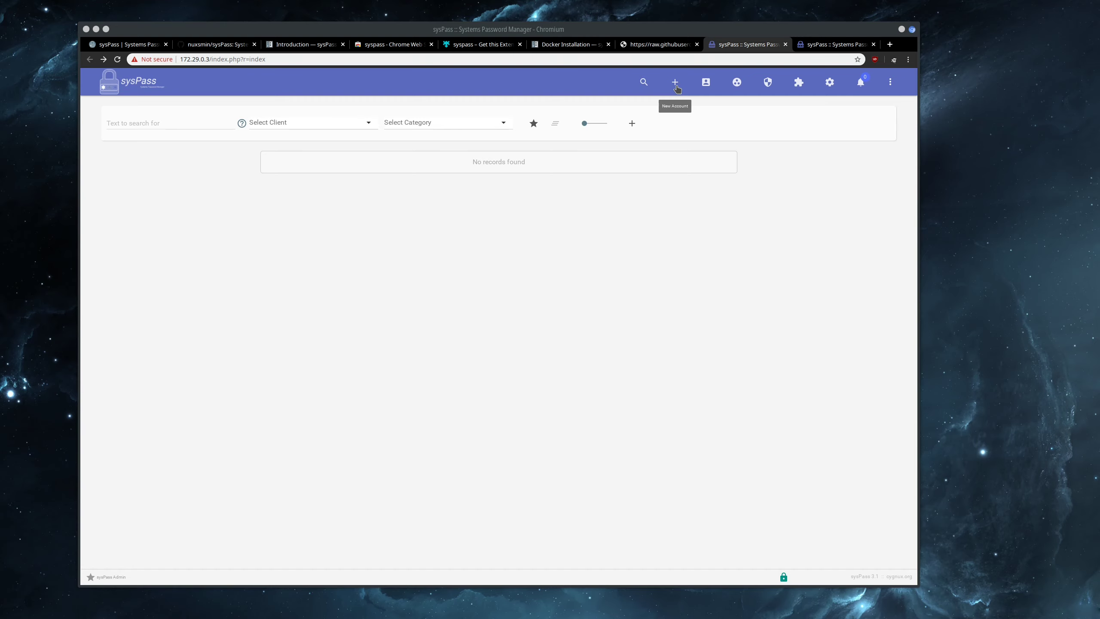
- Start a new account named 'pasha', then switch to the demo site's New Account form
click(676, 86)
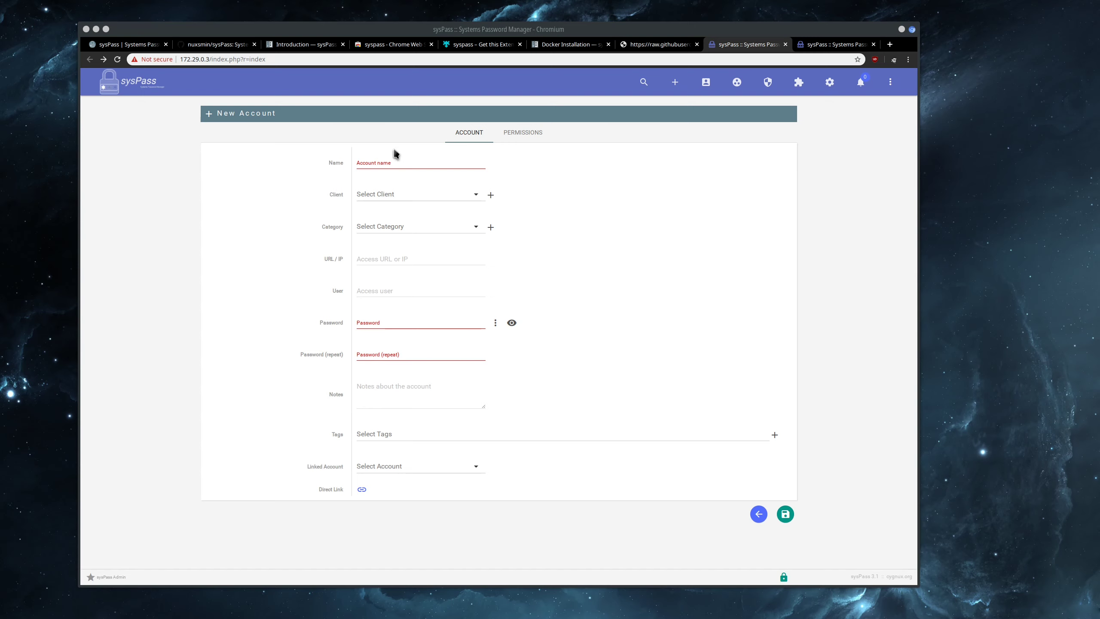
click(402, 162)
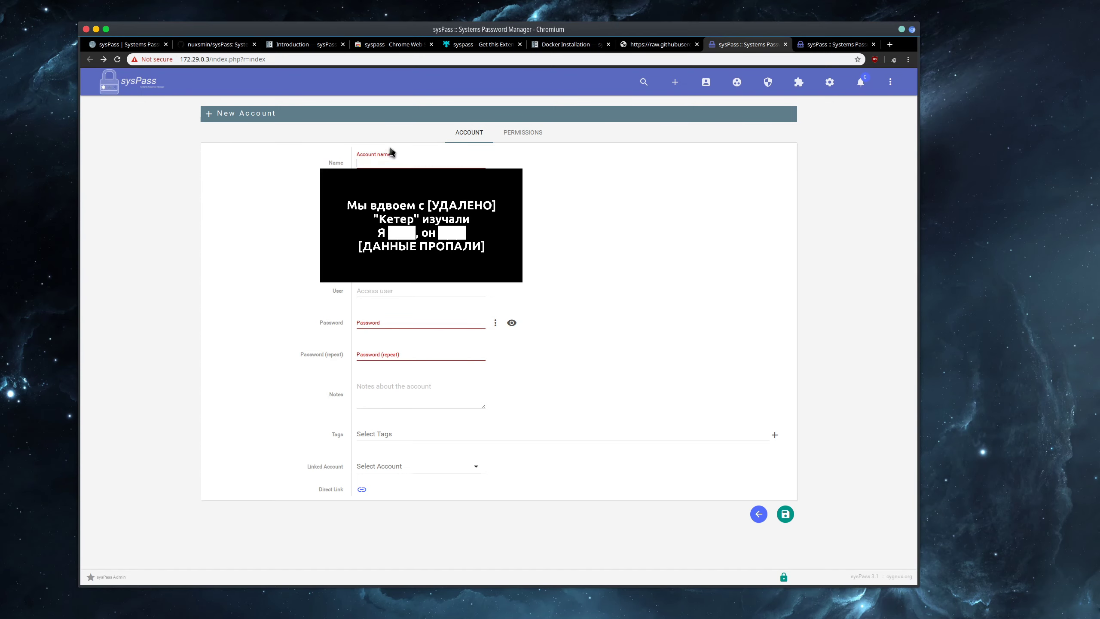
text(pasha)
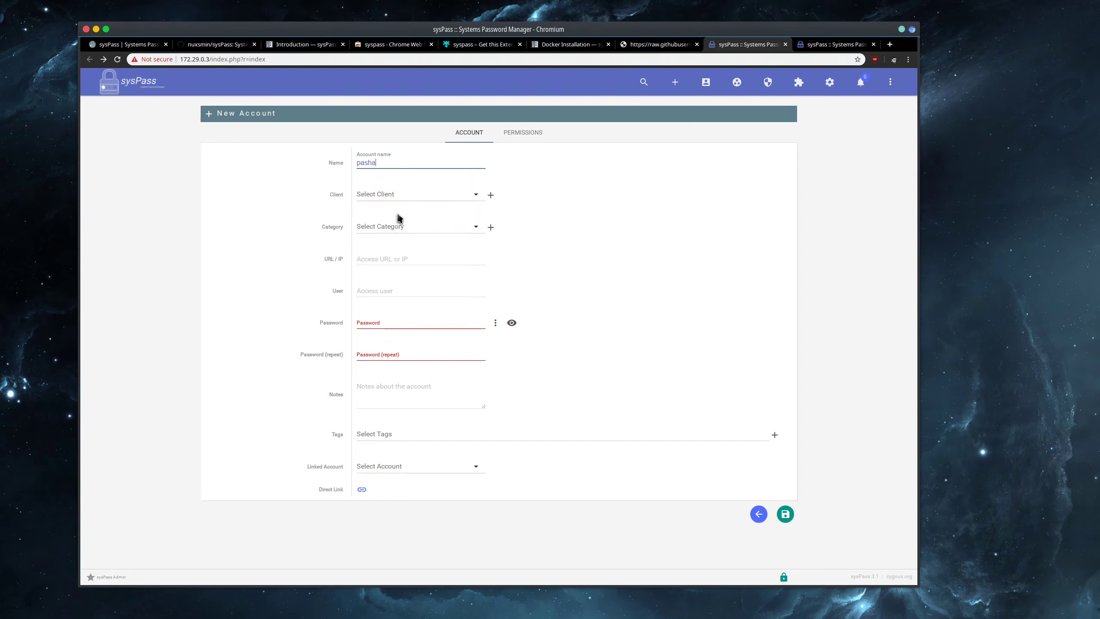
click(402, 197)
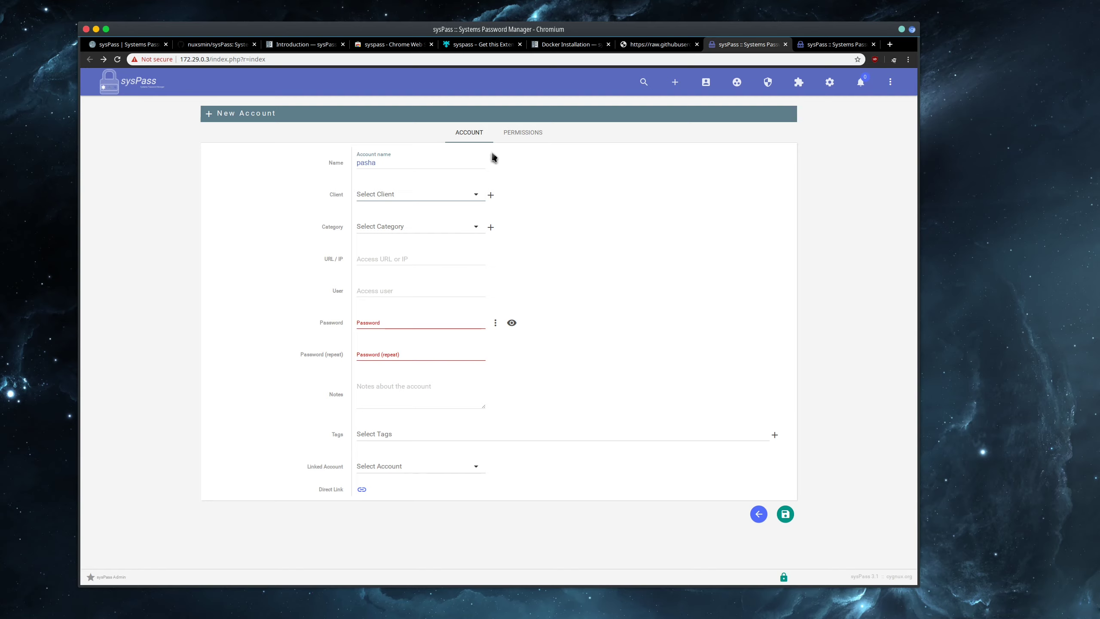
click(818, 46)
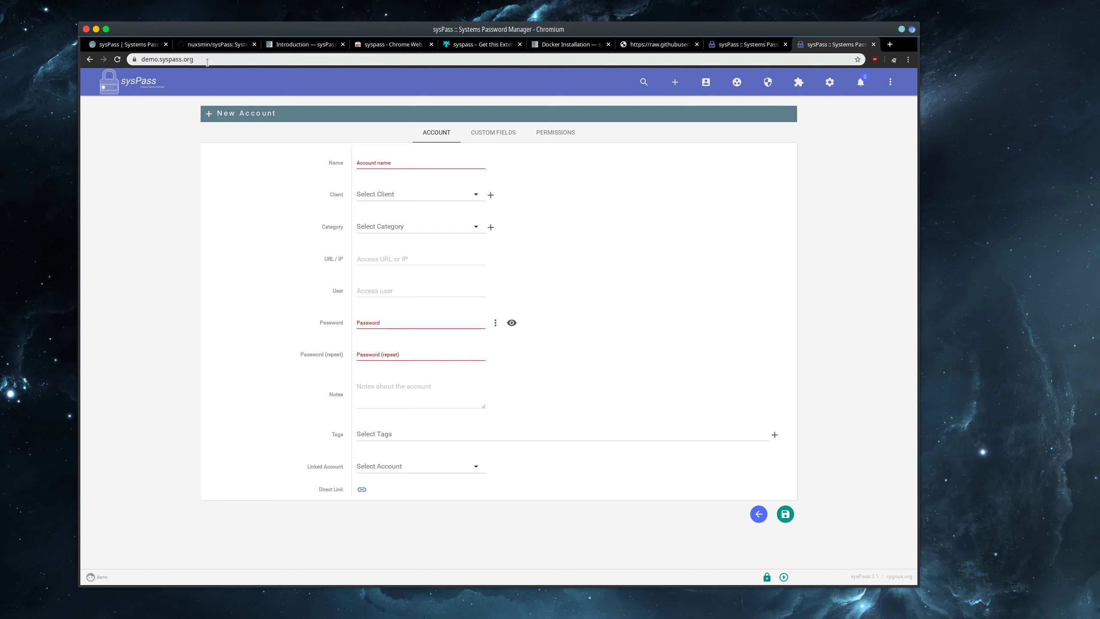
- Browse the demo form's client list without choosing, then return to the local pasha form
click(148, 59)
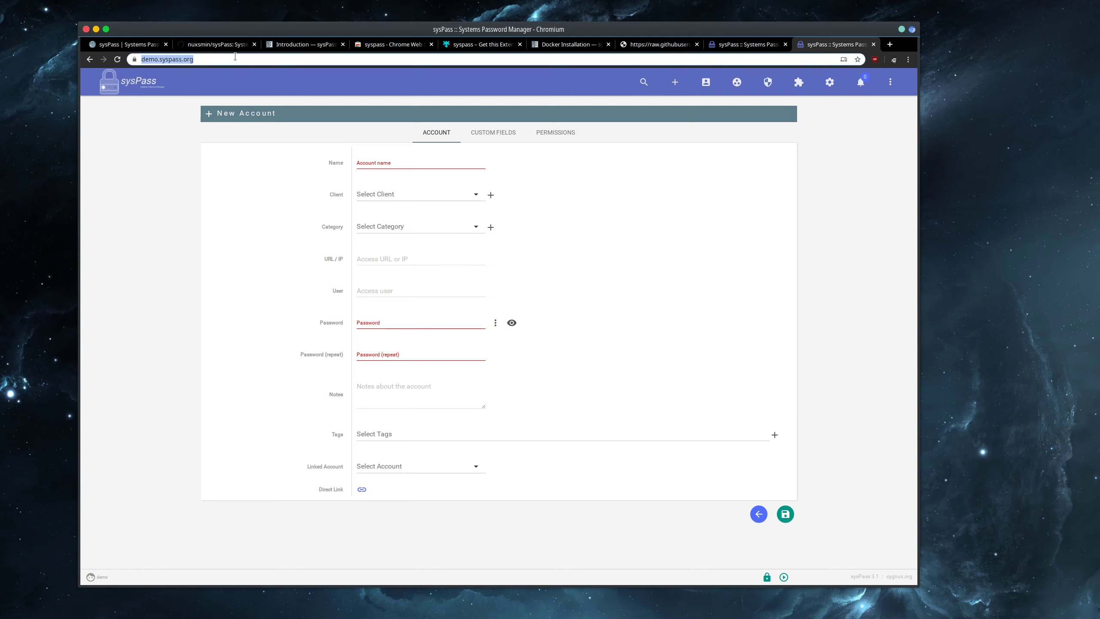
click(426, 194)
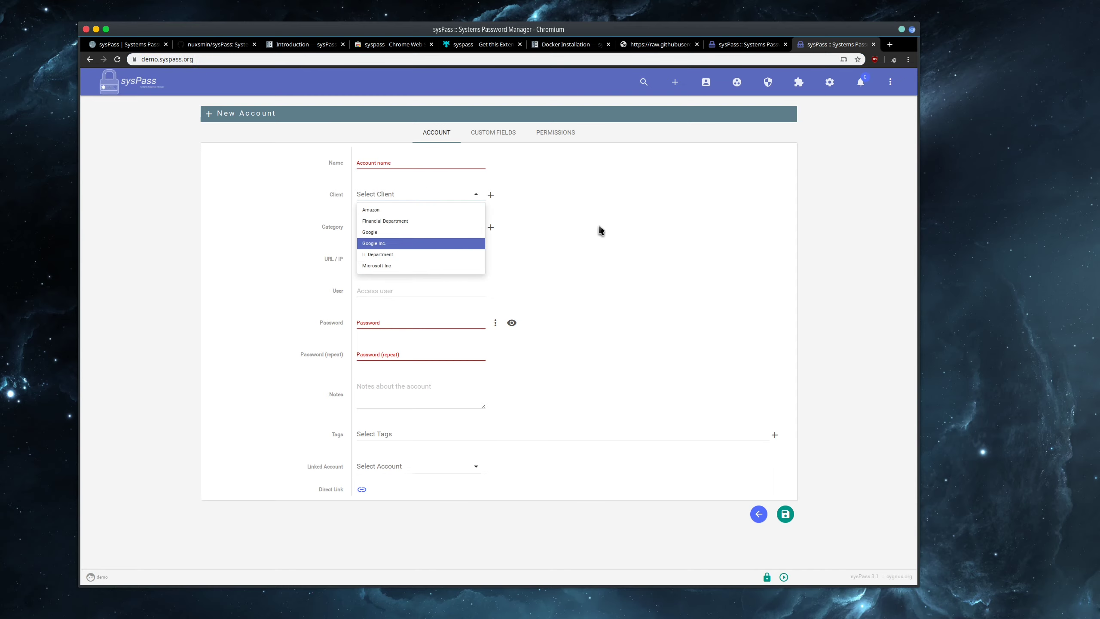
click(530, 225)
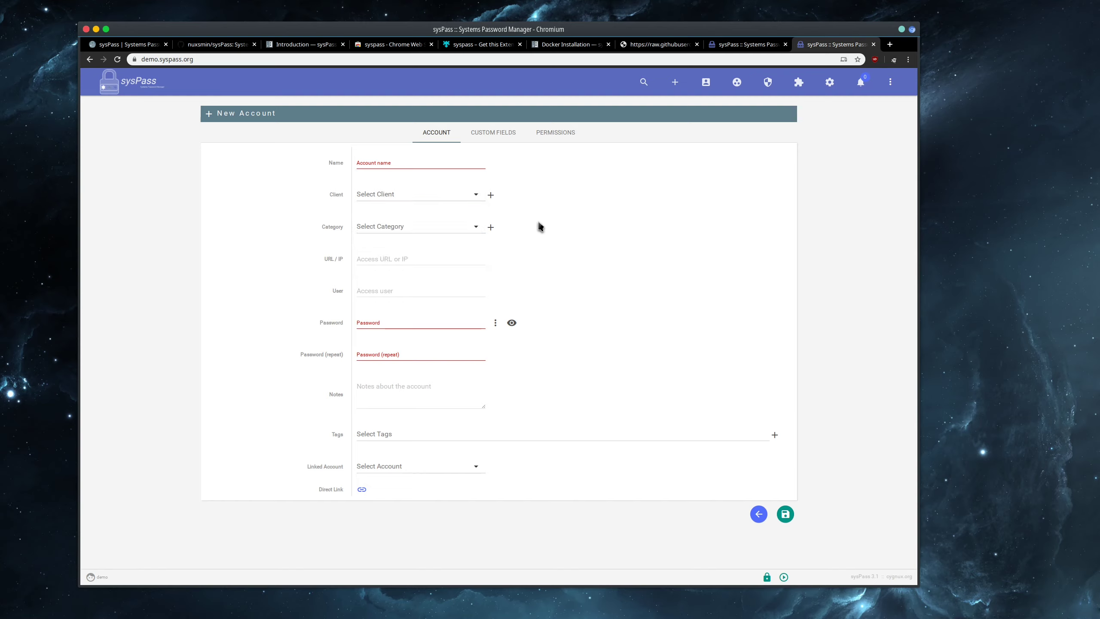
click(461, 195)
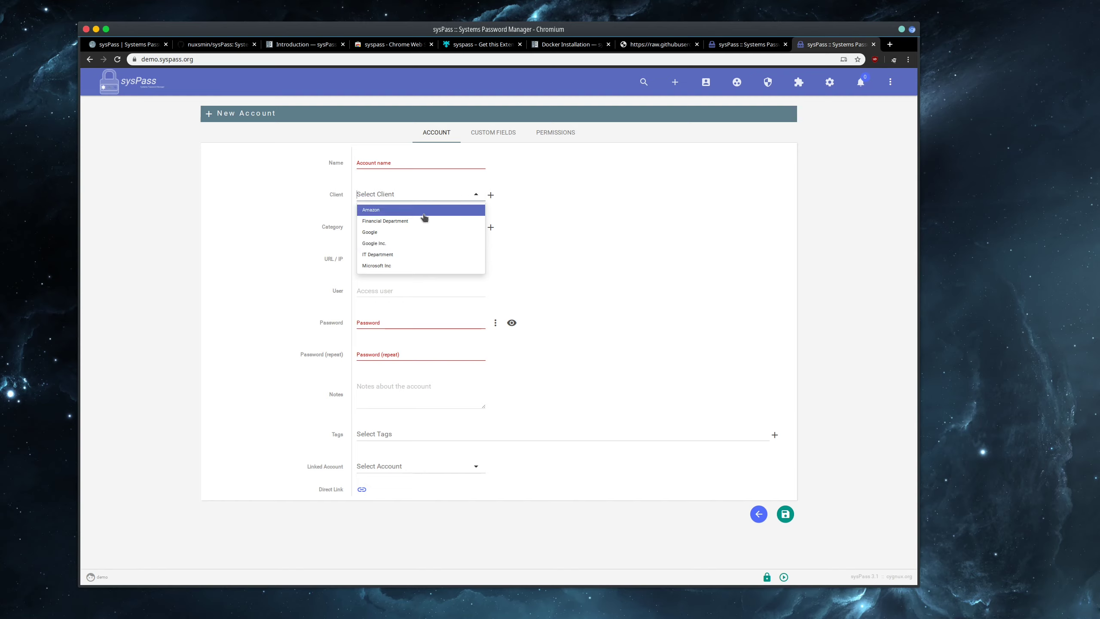
click(686, 250)
click(732, 44)
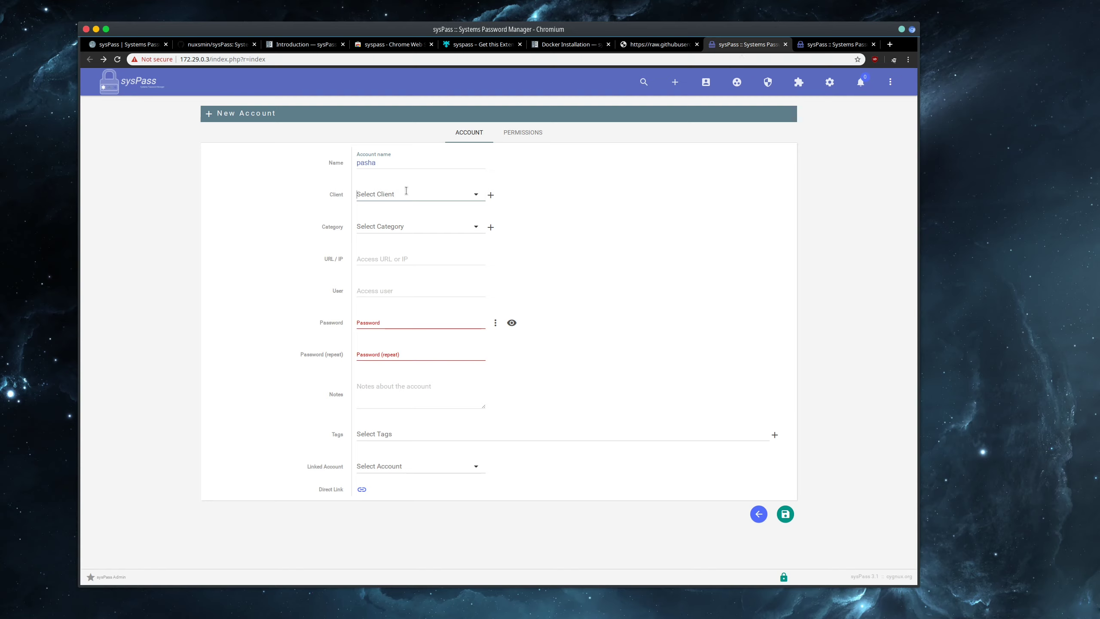
- Create a new client 'IT' and select it as the account's client
text(it)
click(434, 227)
click(433, 191)
text(IT)
click(392, 194)
text(IT)
click(491, 195)
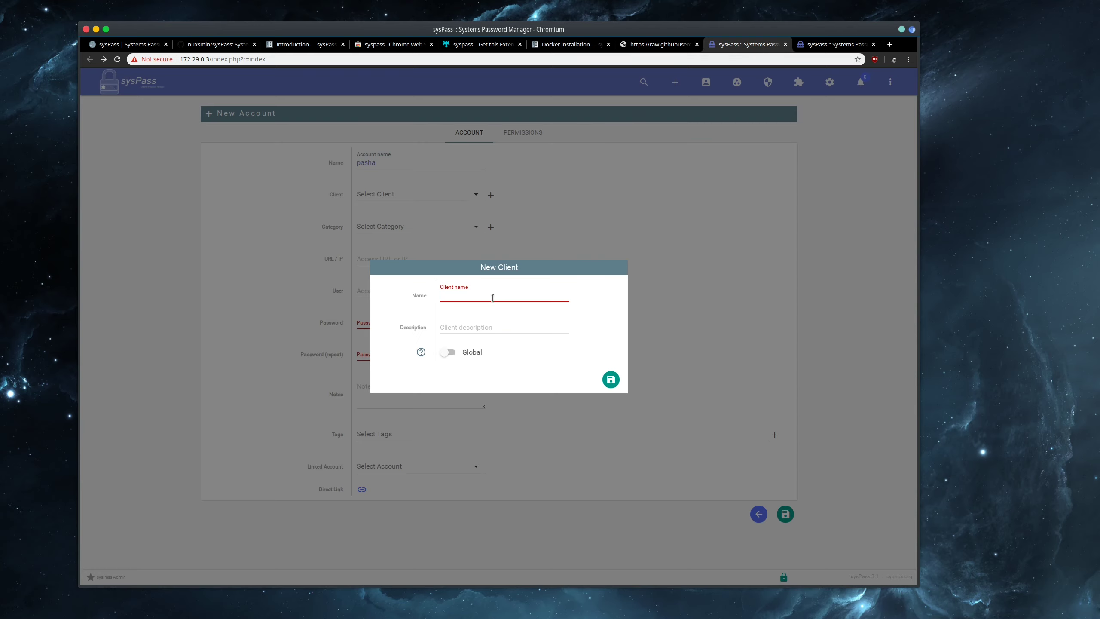
text(IT)
click(609, 380)
click(454, 200)
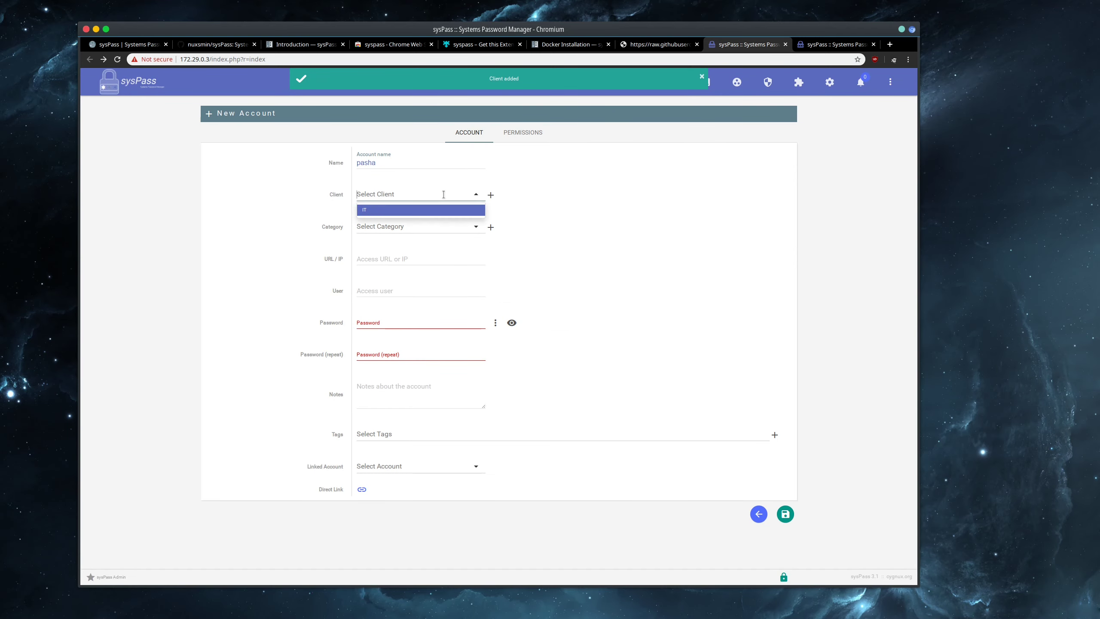
click(403, 208)
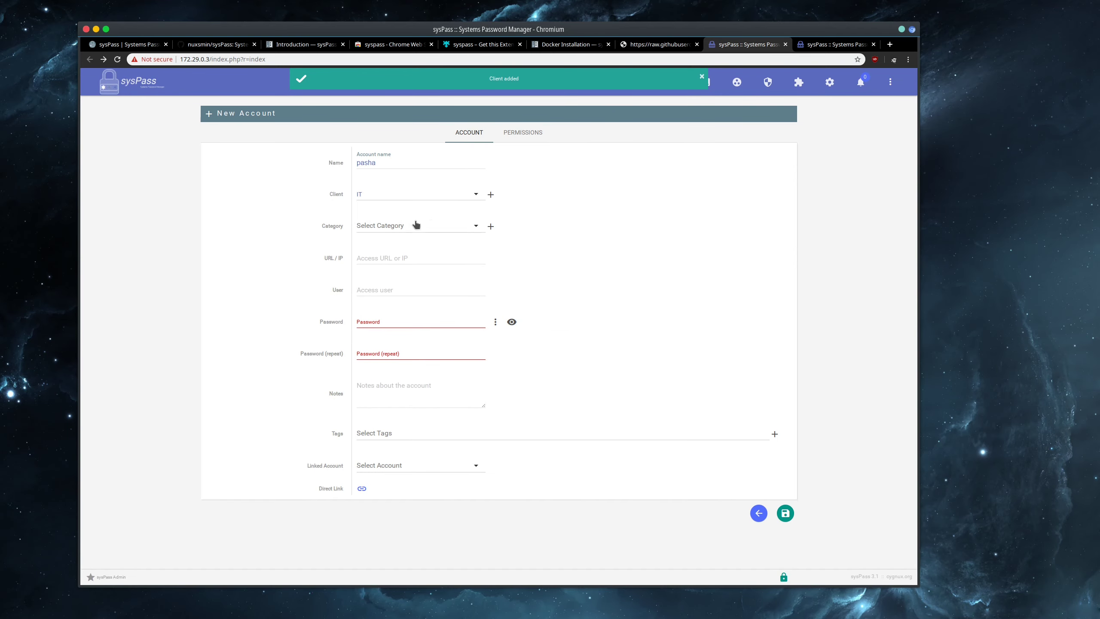
- Create a new category 'Password' and select it as the account's category
click(491, 226)
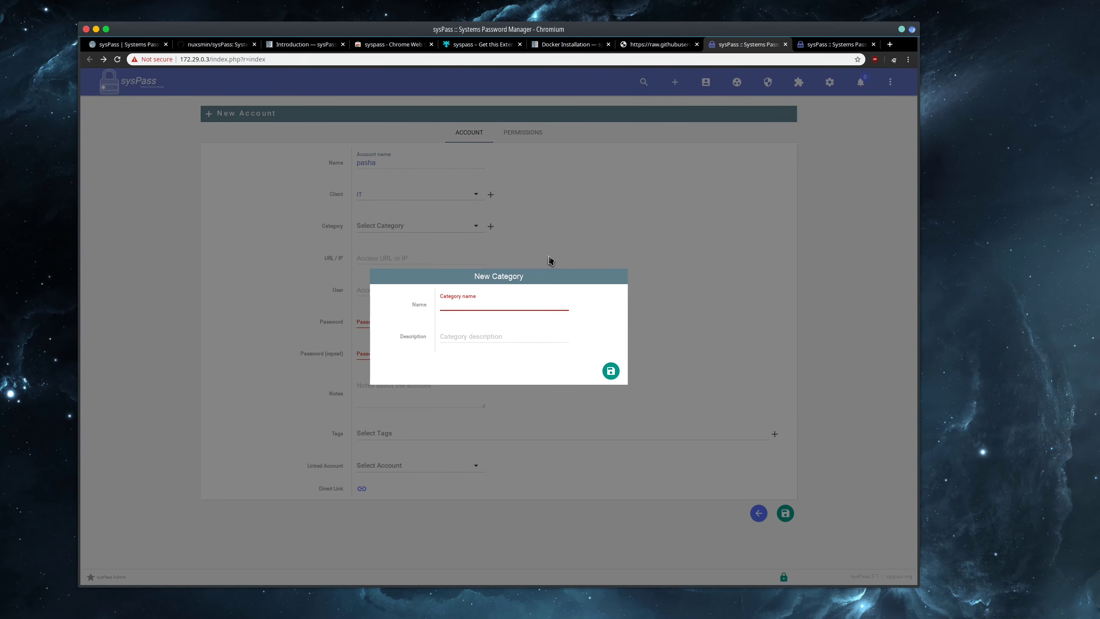
text(Passo)
text(ord)
click(611, 371)
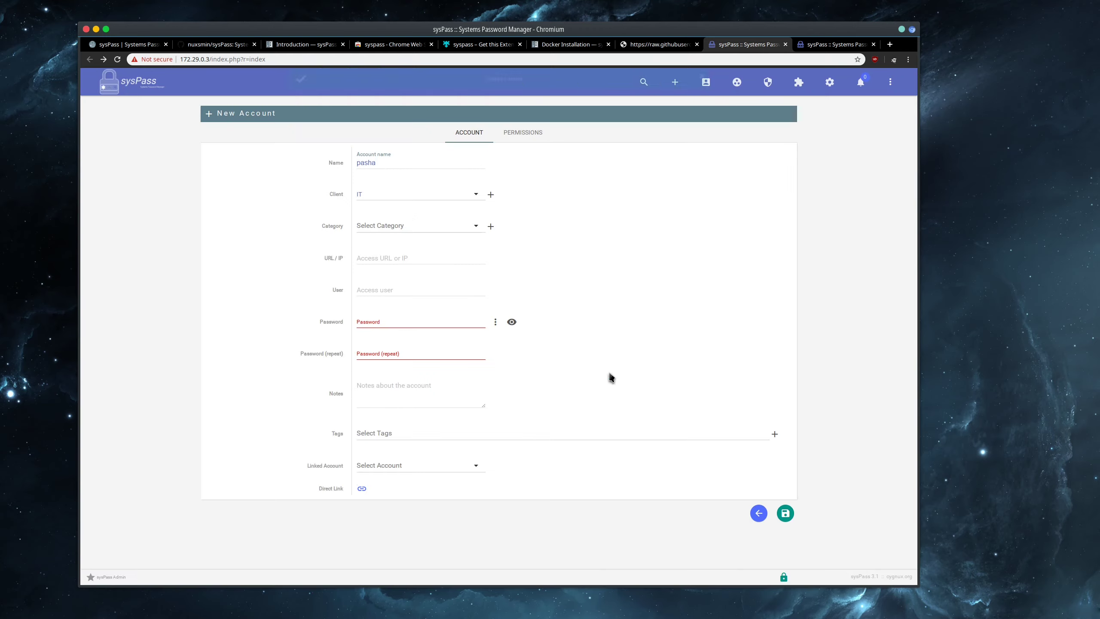
click(412, 226)
click(378, 248)
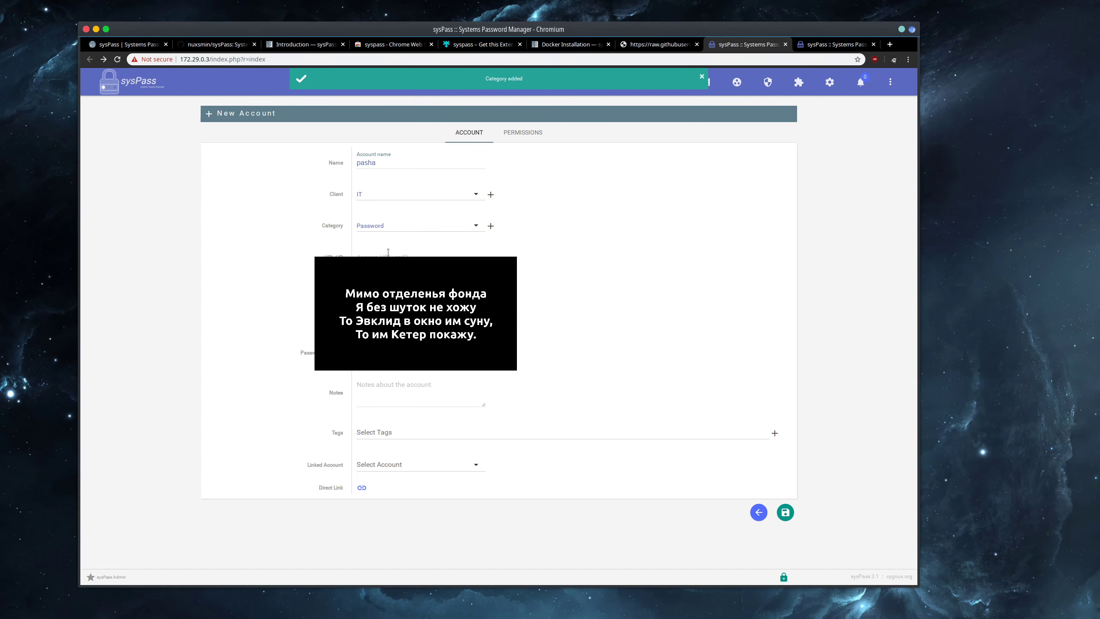
click(457, 258)
click(194, 60)
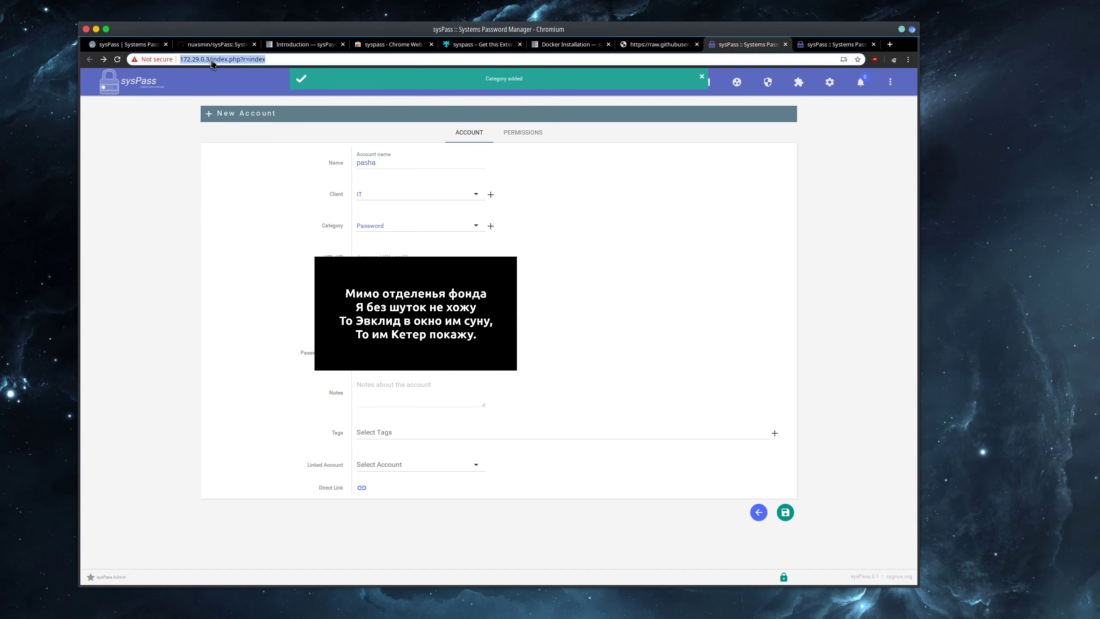
click(227, 58)
drag(222, 58, 180, 59)
key(ctrl+c)
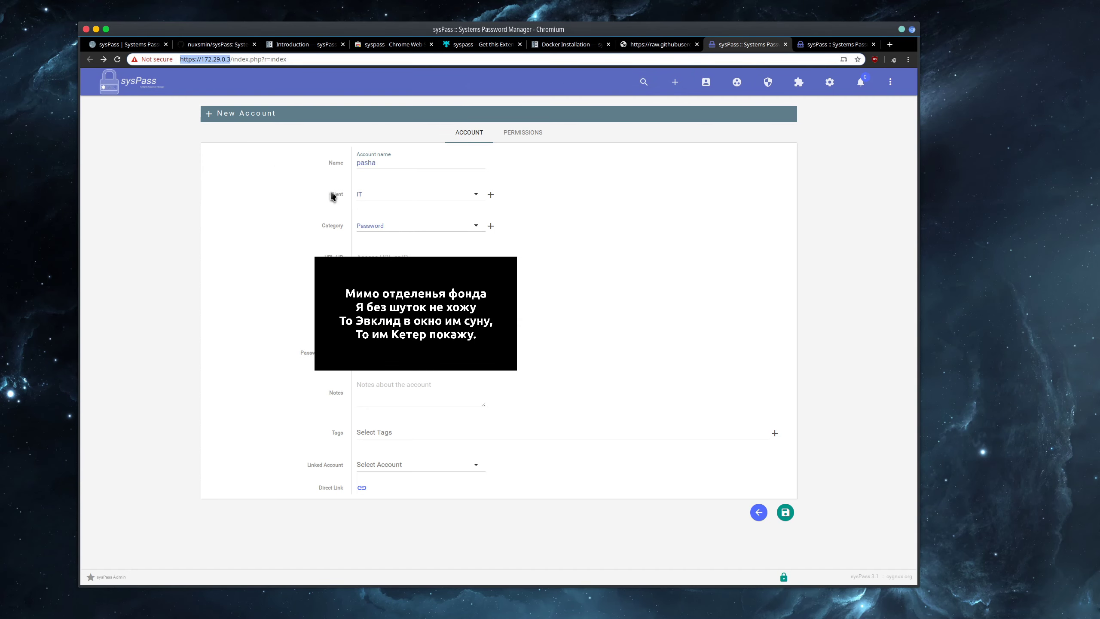
click(390, 257)
key(ctrl+v)
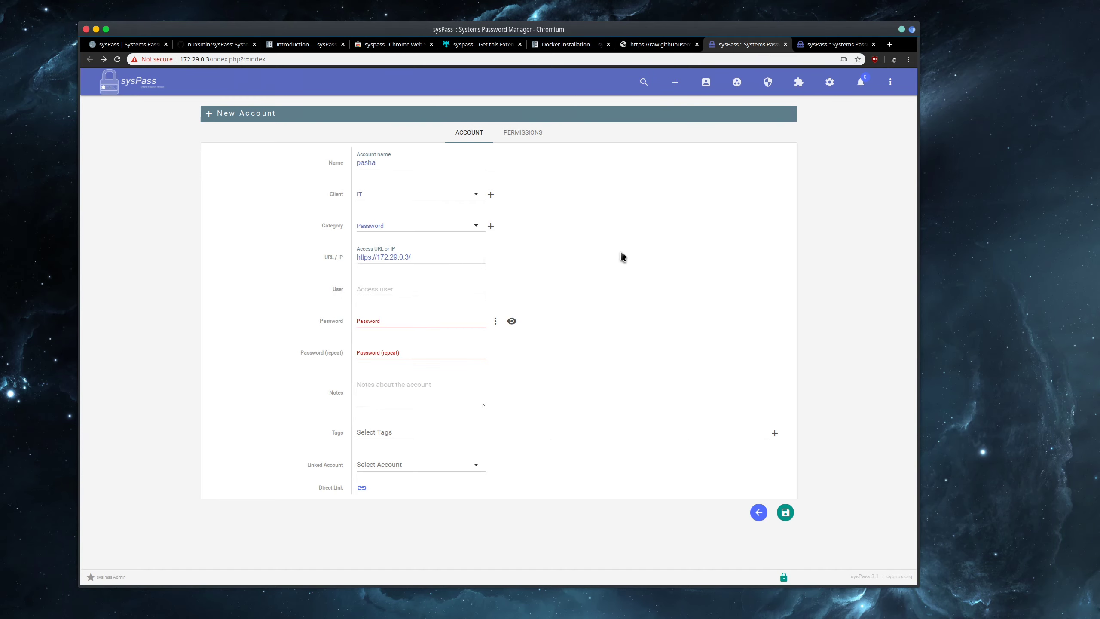
- Set the access user to 'admin' and paste the password into both password fields
click(403, 288)
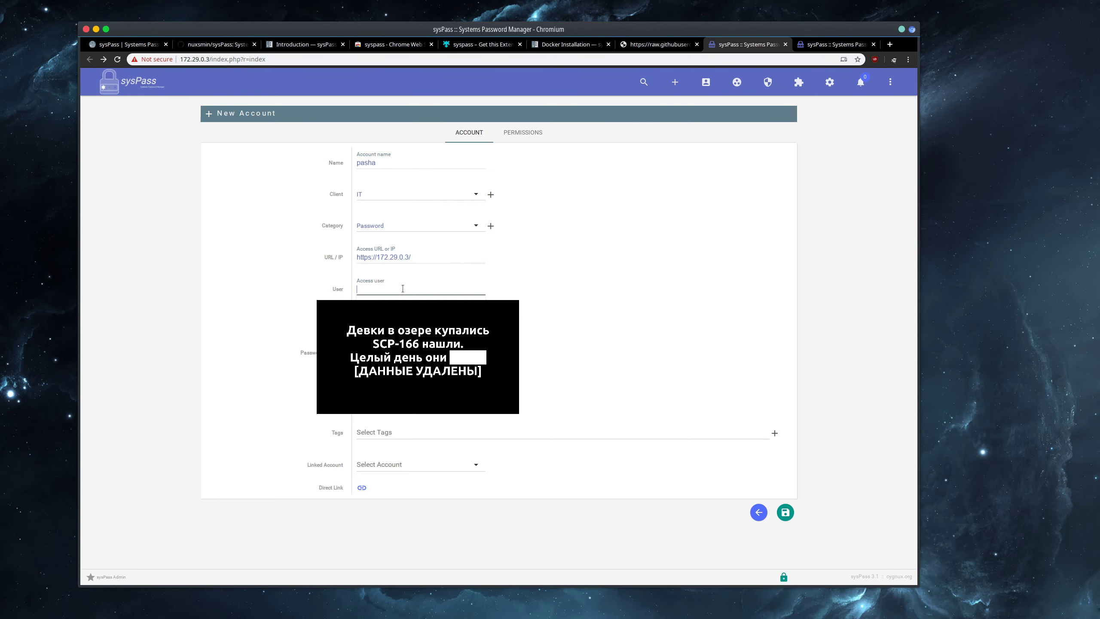
text(admin)
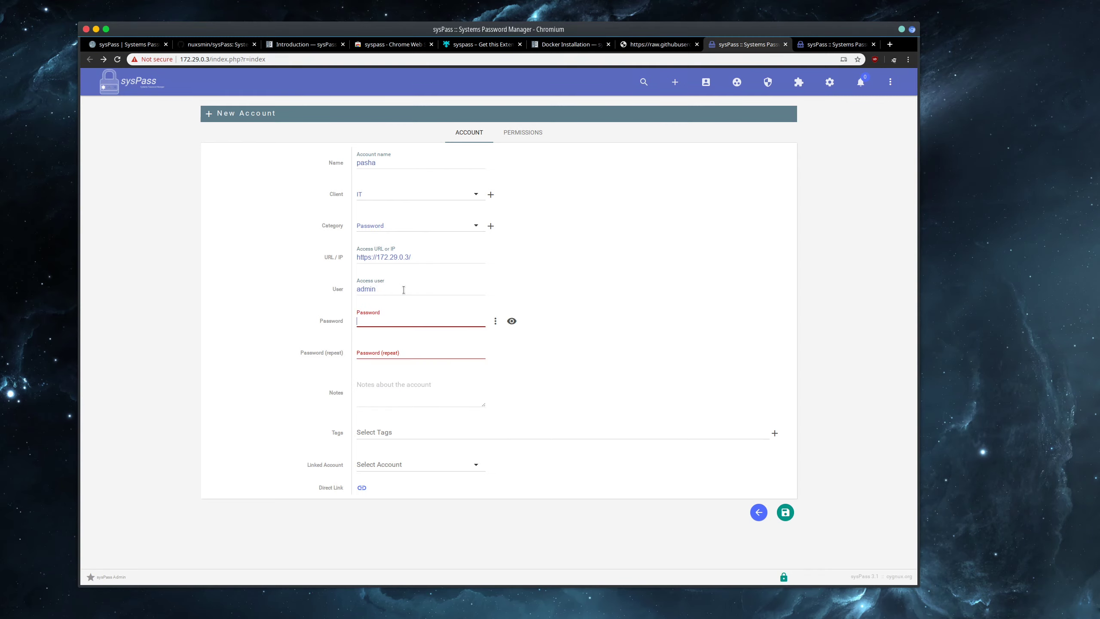
double_click(405, 289)
click(391, 320)
key(ctrl+v)
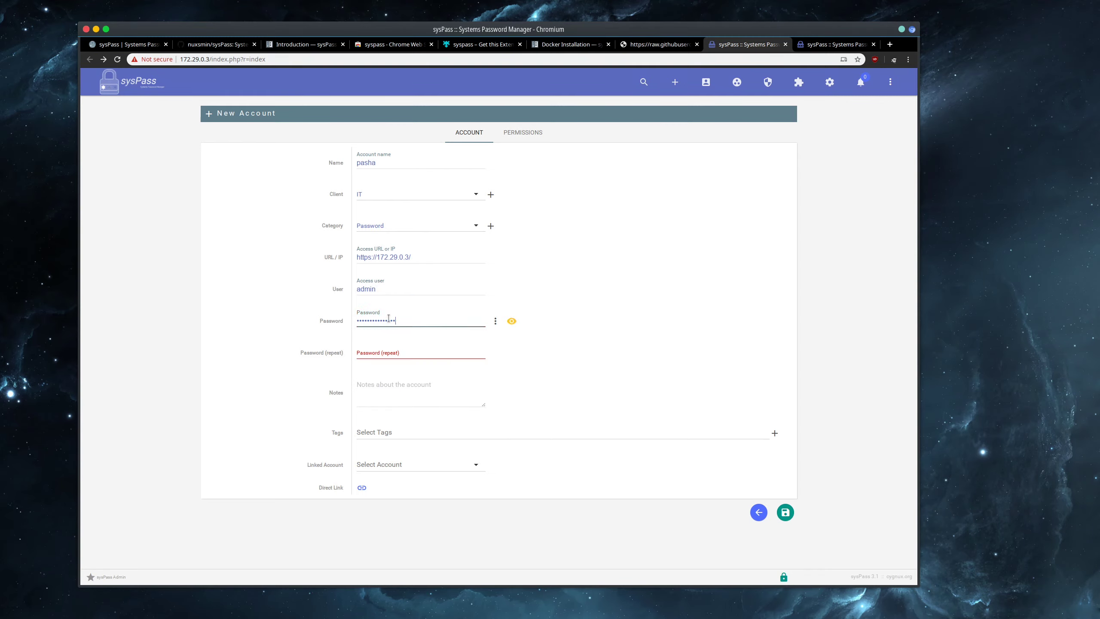
click(404, 346)
text(•••••)
key(ctrl+v)
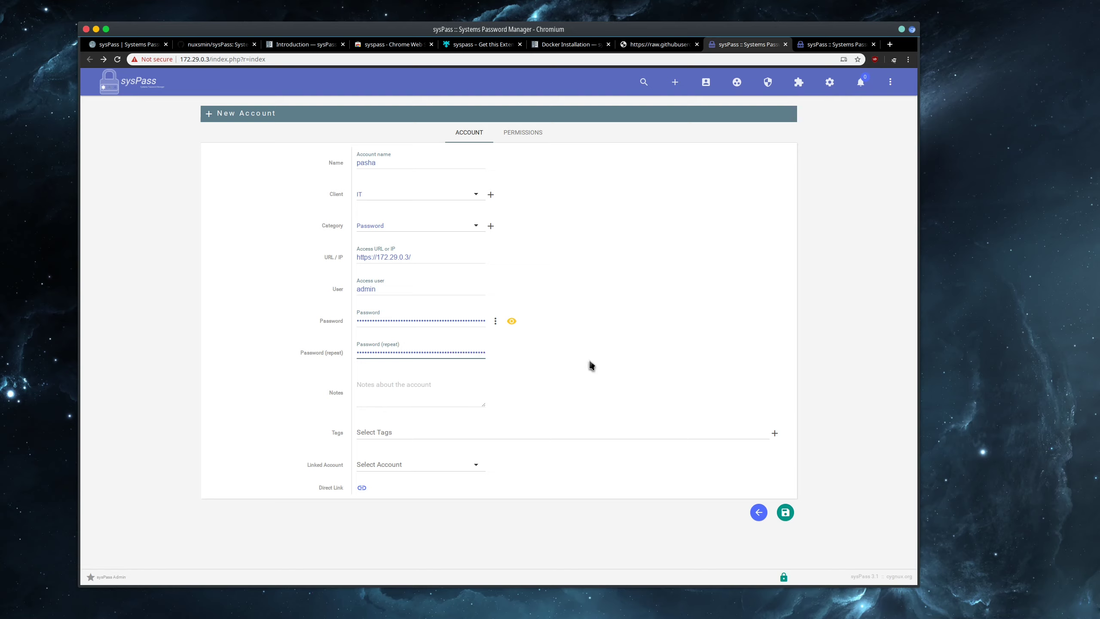
click(592, 366)
- Add the tag 'admin' and save the new pasha account
click(368, 387)
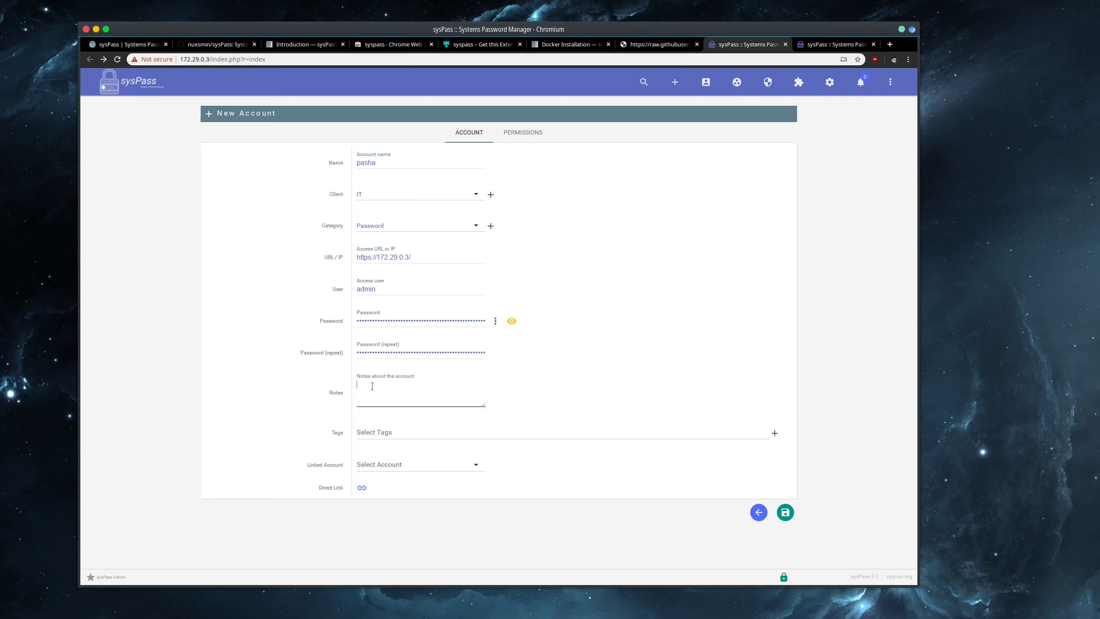
click(398, 433)
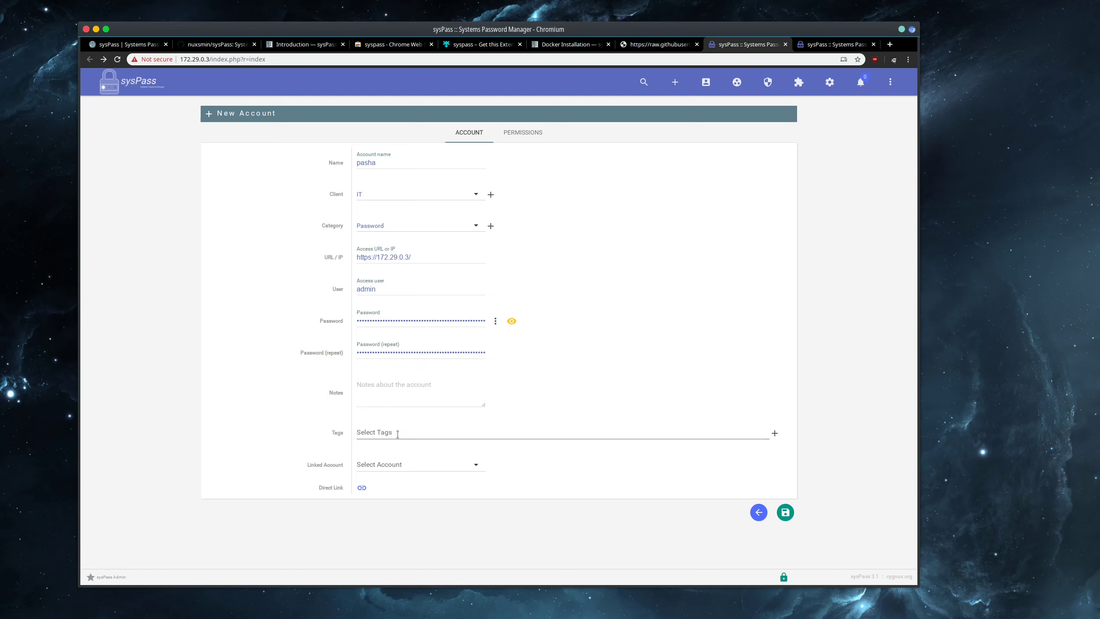
text(admin)
key(Return)
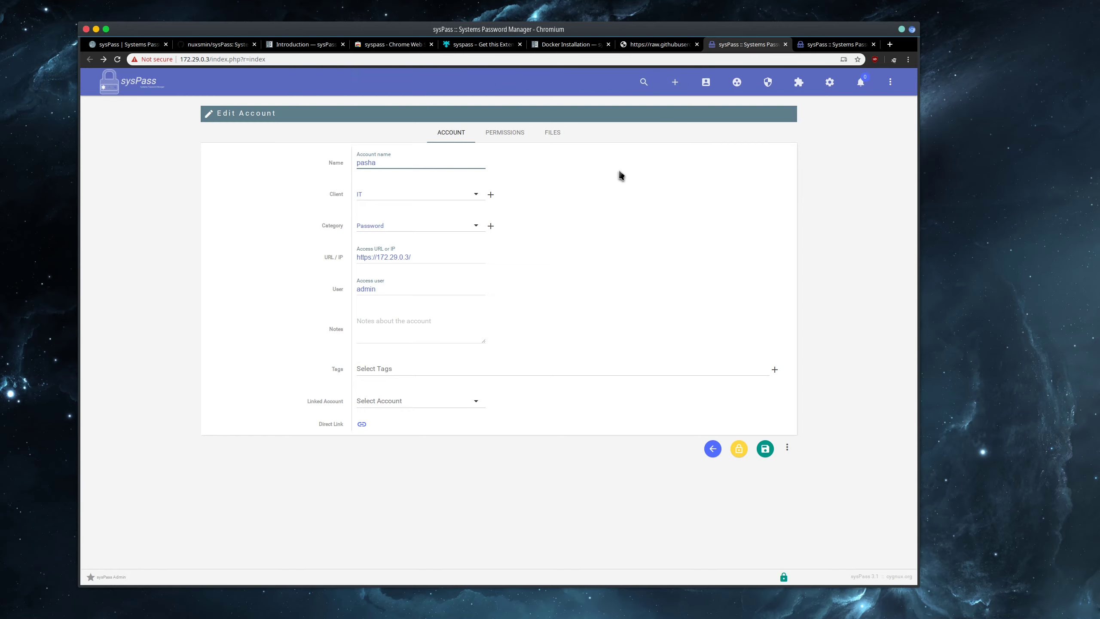
- Check pasha's details from the account list, then view and dismiss its password dialog
click(142, 87)
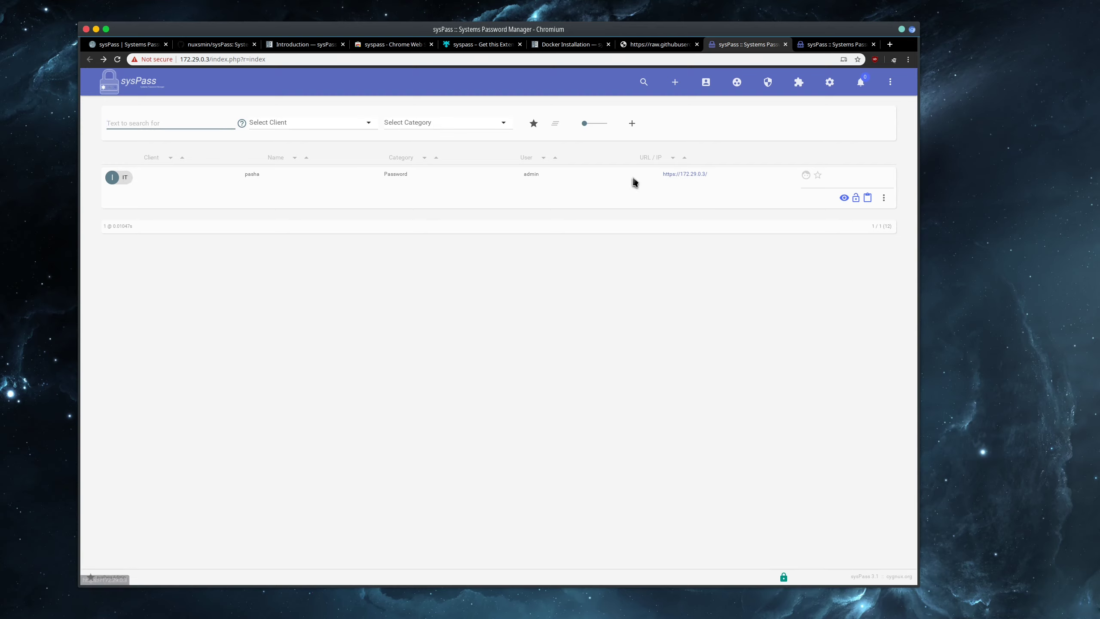
click(844, 198)
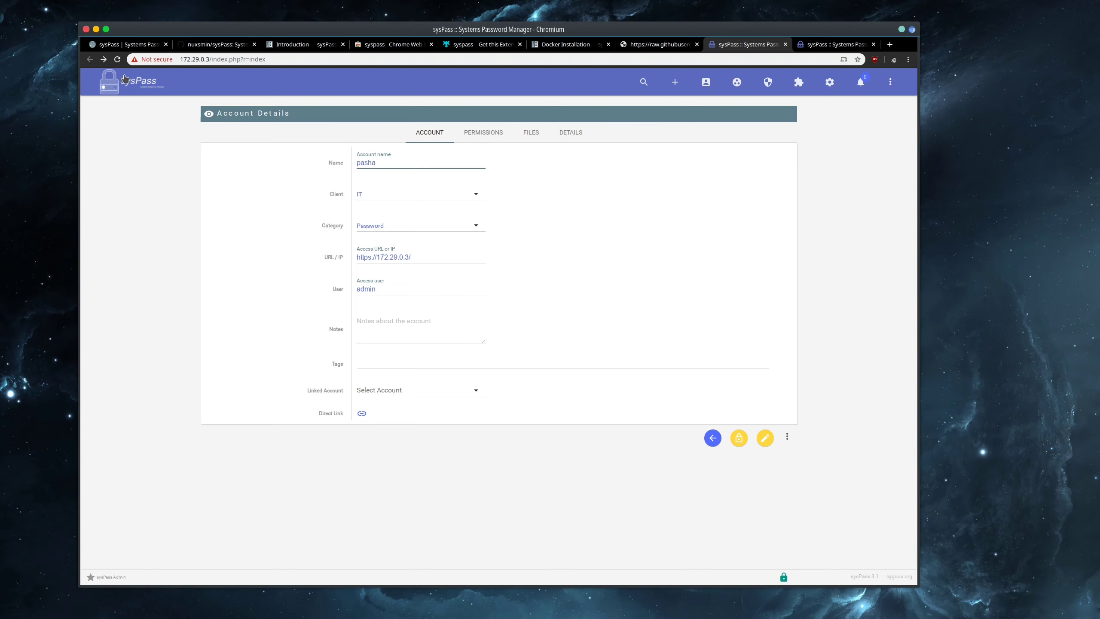
click(138, 81)
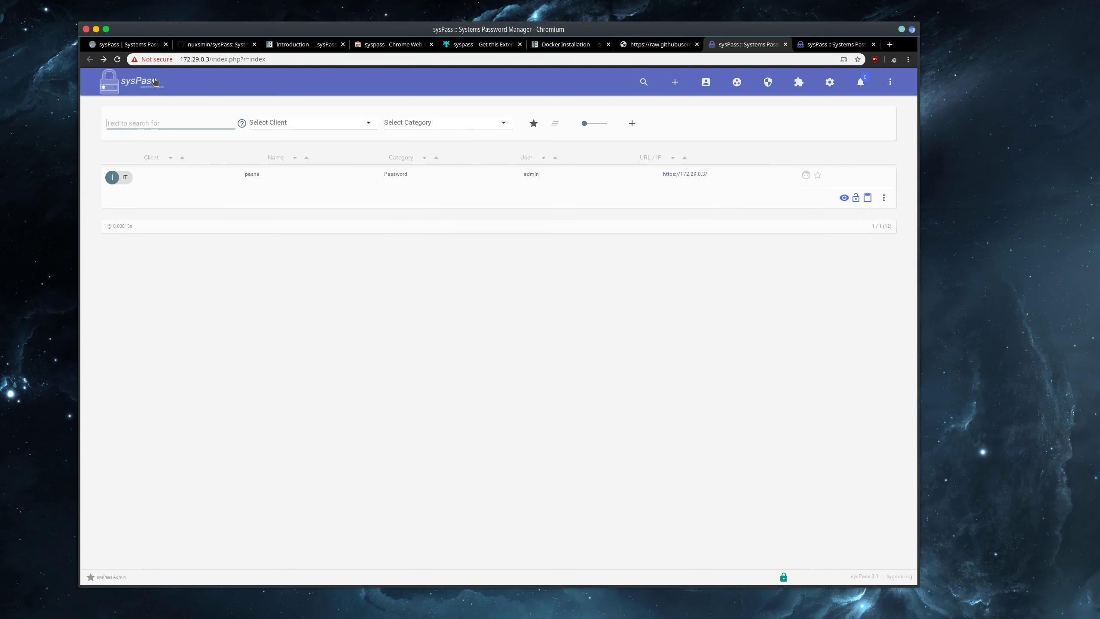
click(858, 197)
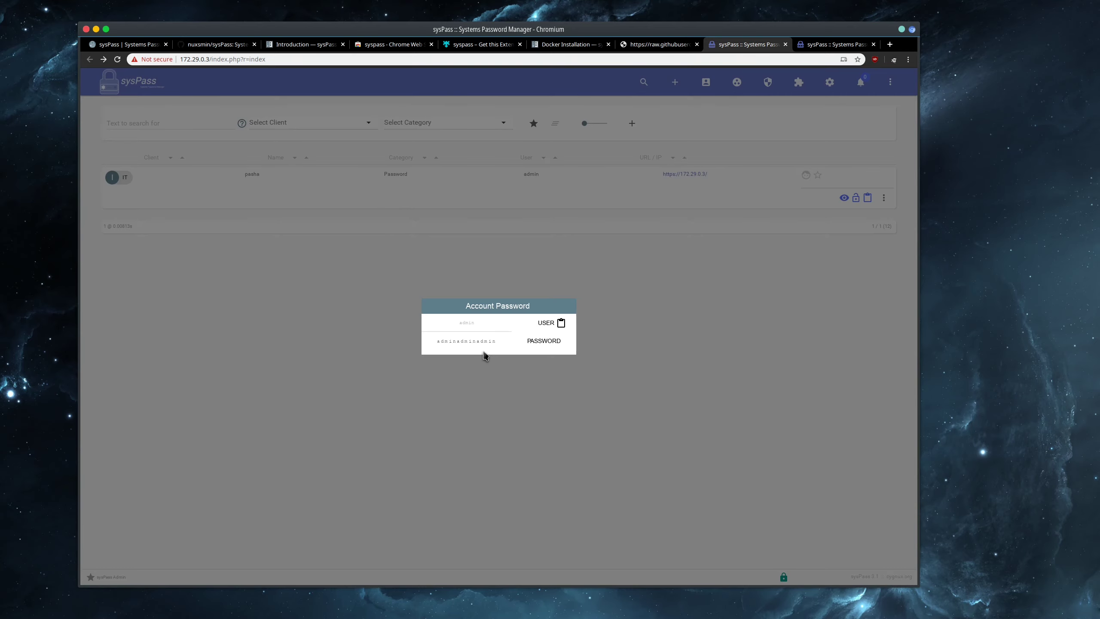
double_click(471, 343)
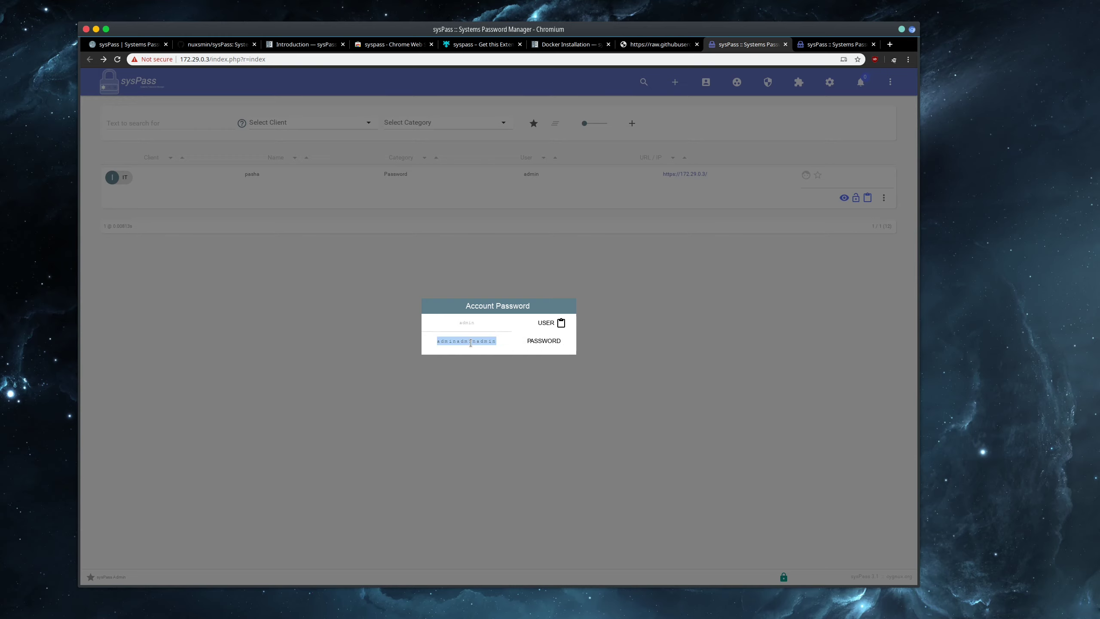
click(471, 343)
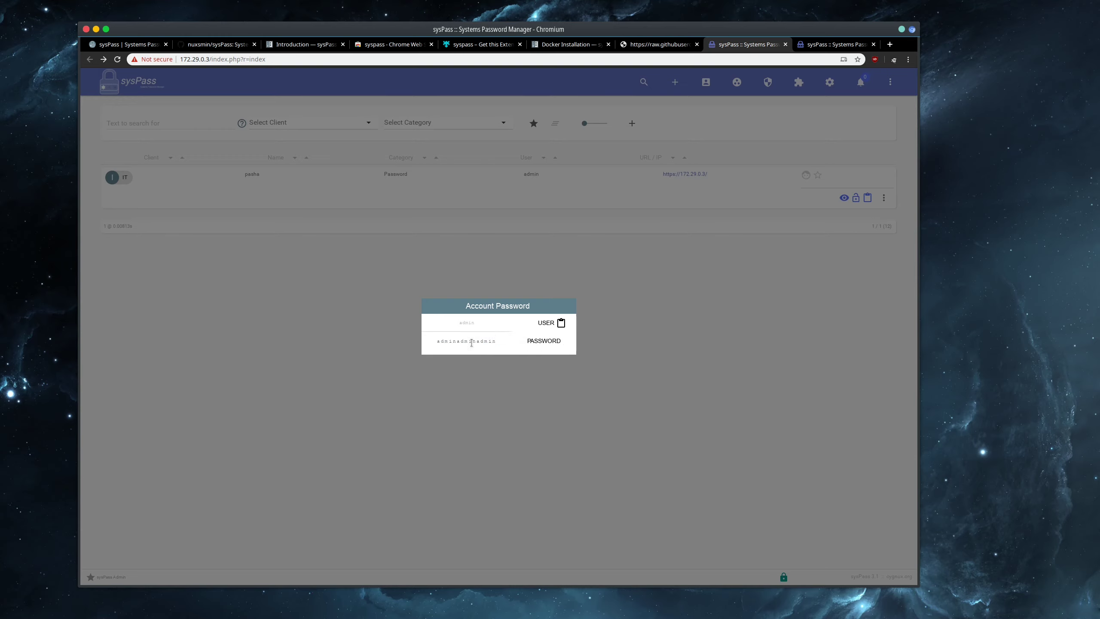
click(607, 273)
- Reopen and close pasha's password dialog, then copy the password to the clipboard
click(856, 198)
click(617, 288)
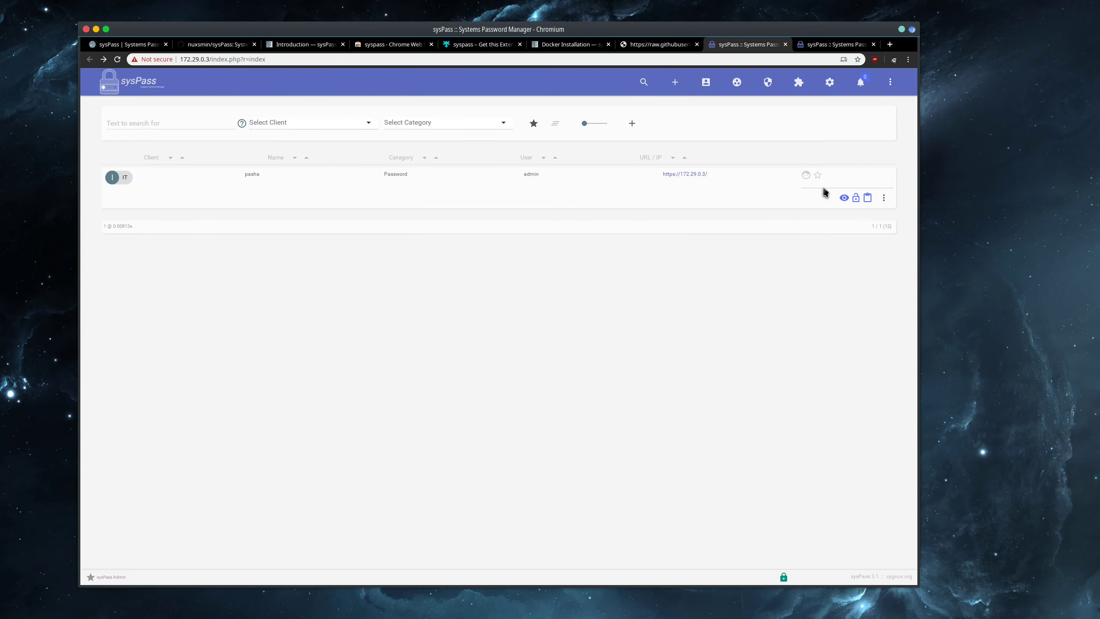
click(868, 198)
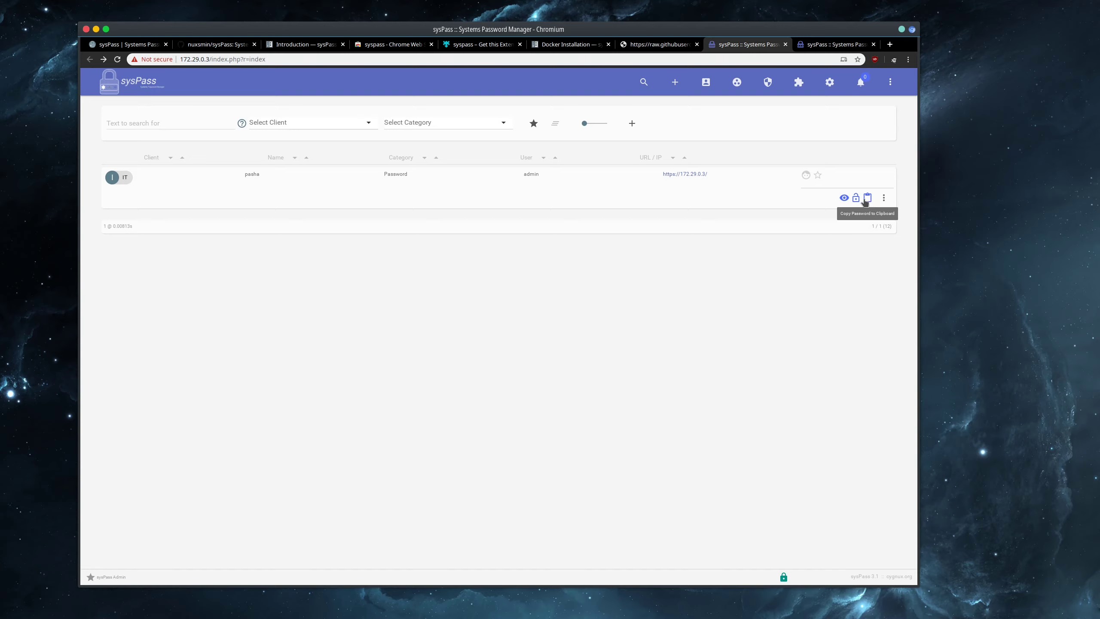
- Open pasha's Edit Account form from the actions menu, then return to the account list
click(884, 198)
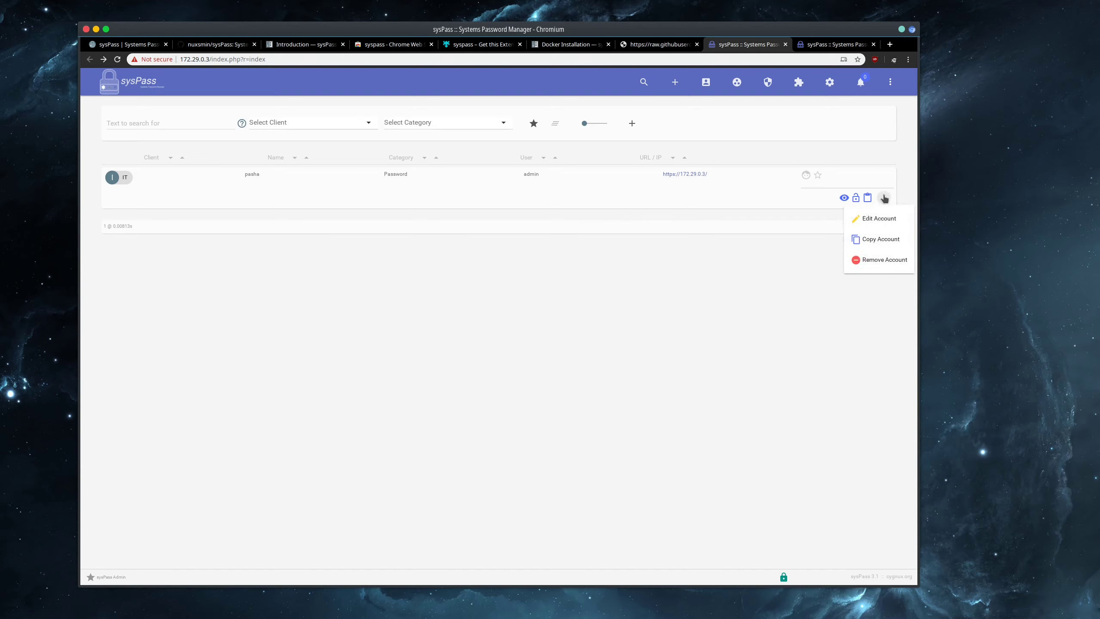
click(888, 219)
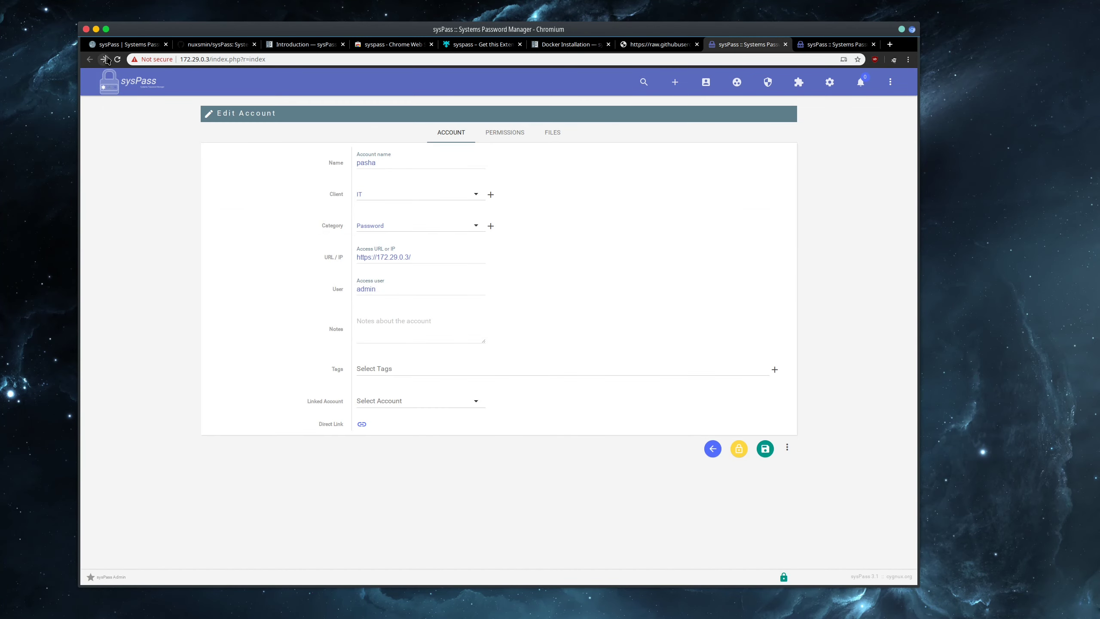
click(129, 85)
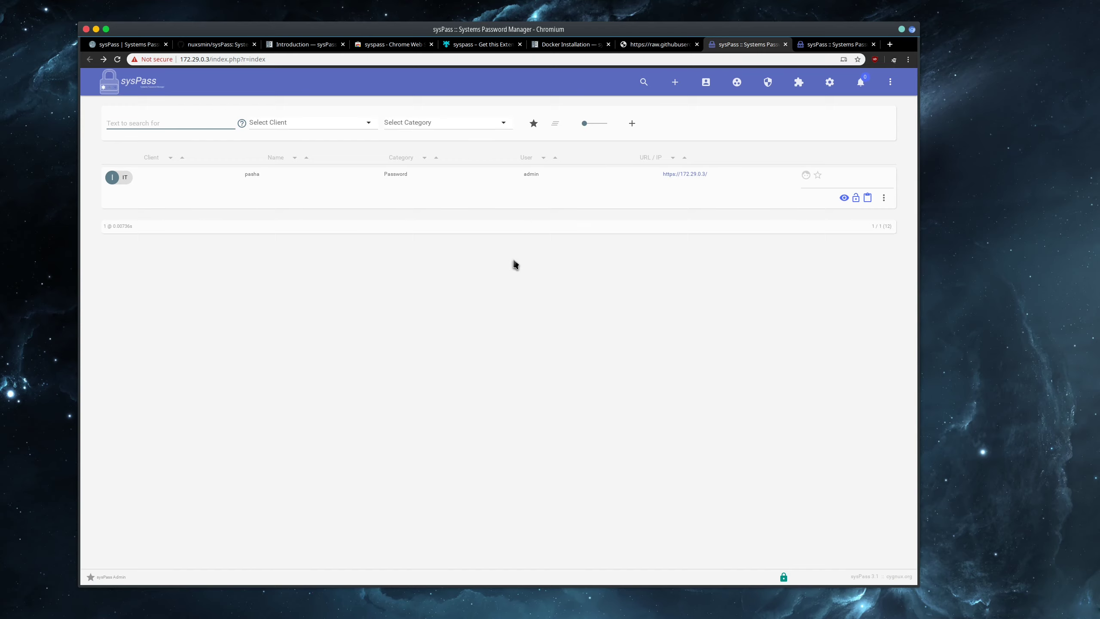
click(894, 59)
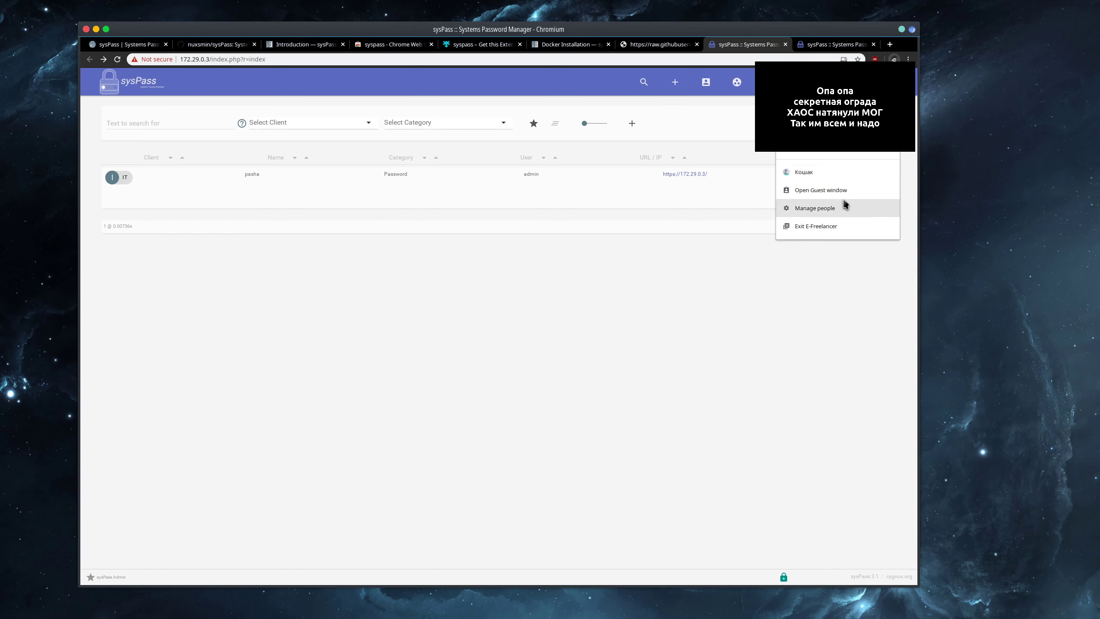
- Open a second browser window and switch the first window to the syspass Web Store tab
click(849, 170)
click(525, 36)
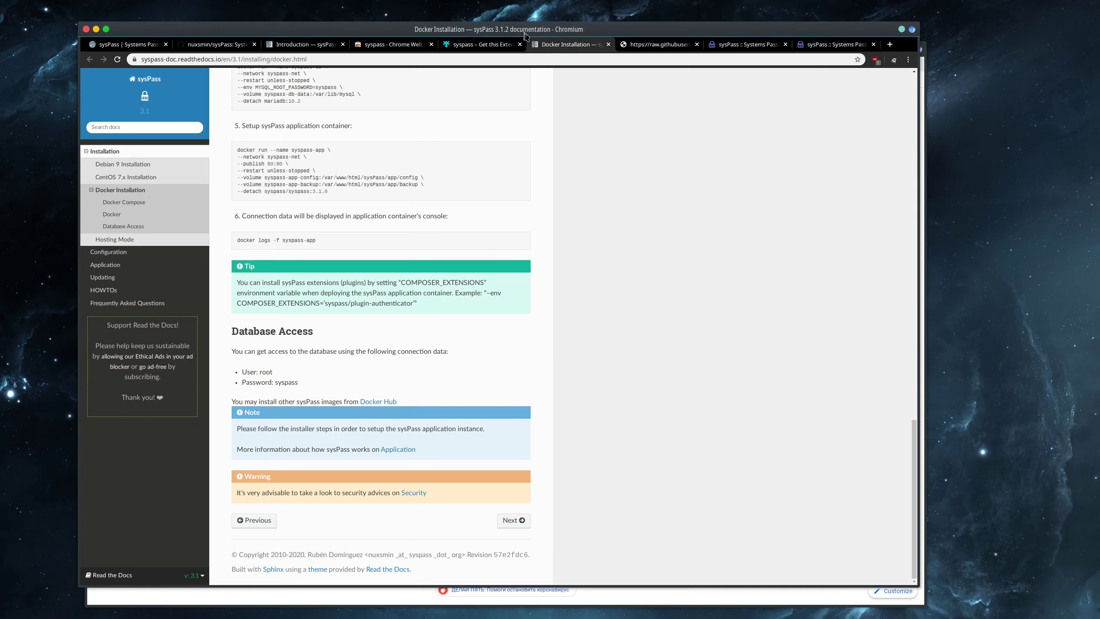
click(831, 45)
click(745, 44)
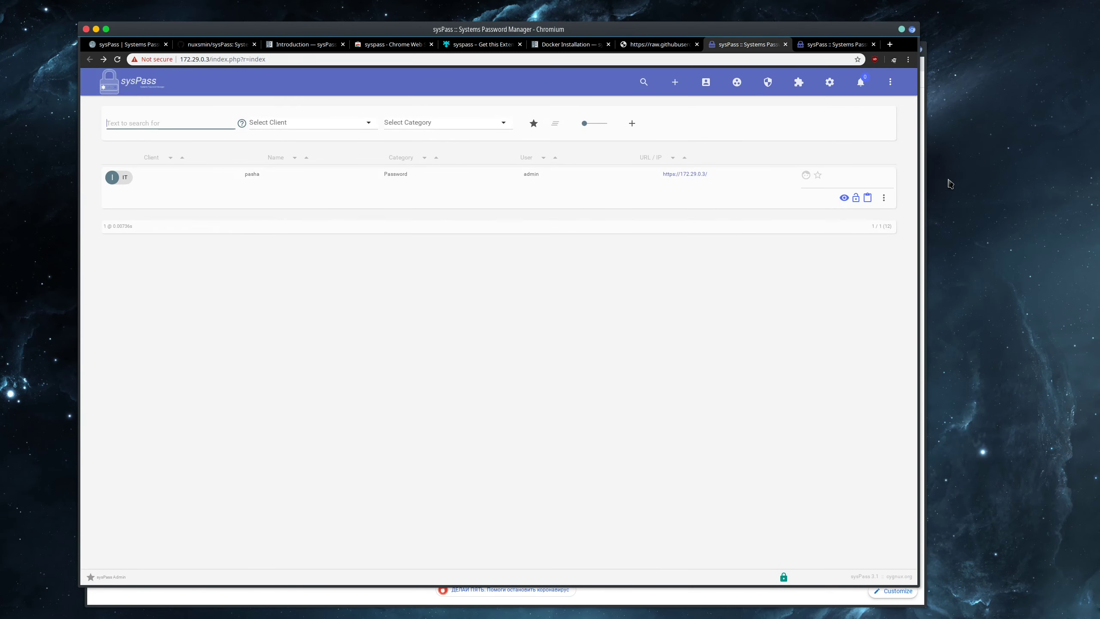
click(923, 146)
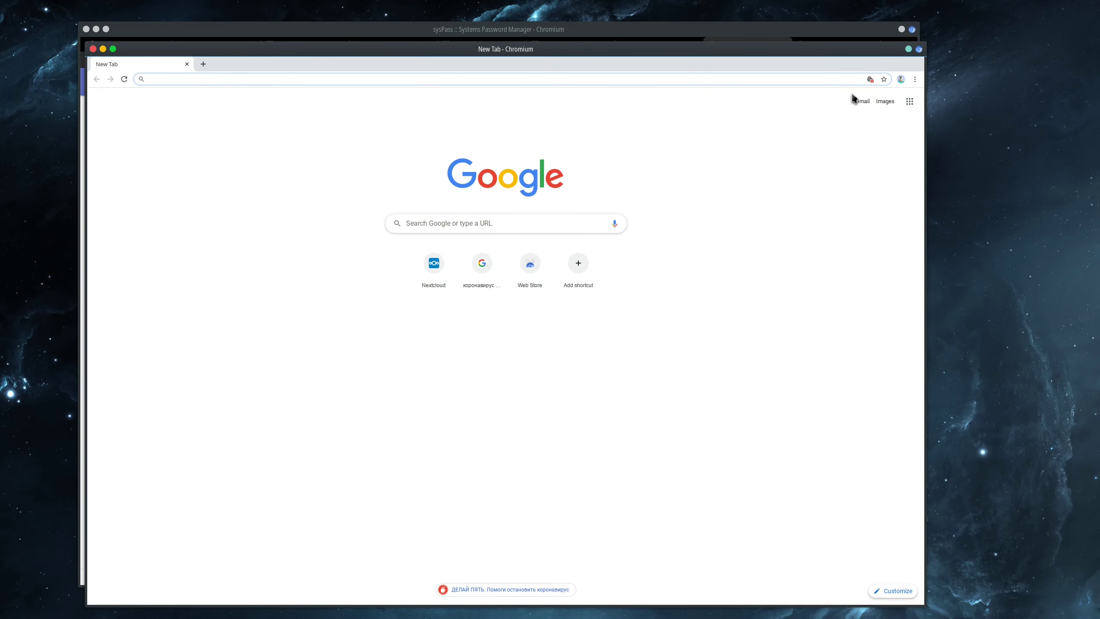
click(563, 29)
click(375, 44)
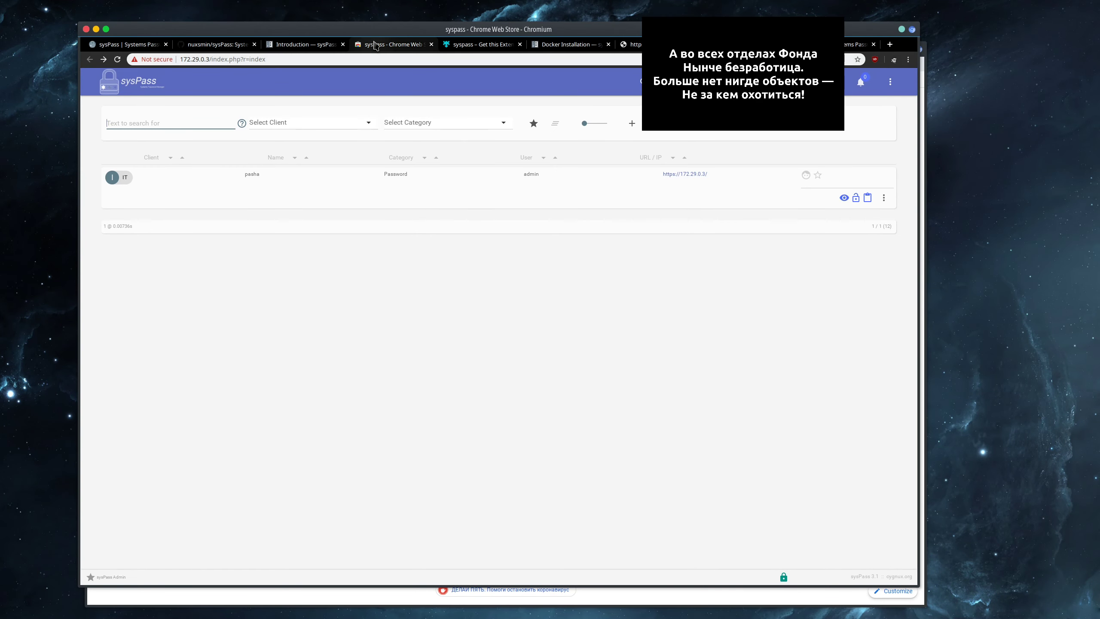
- Copy the syspass Web Store address and load it in the new window
click(367, 59)
right_click(368, 64)
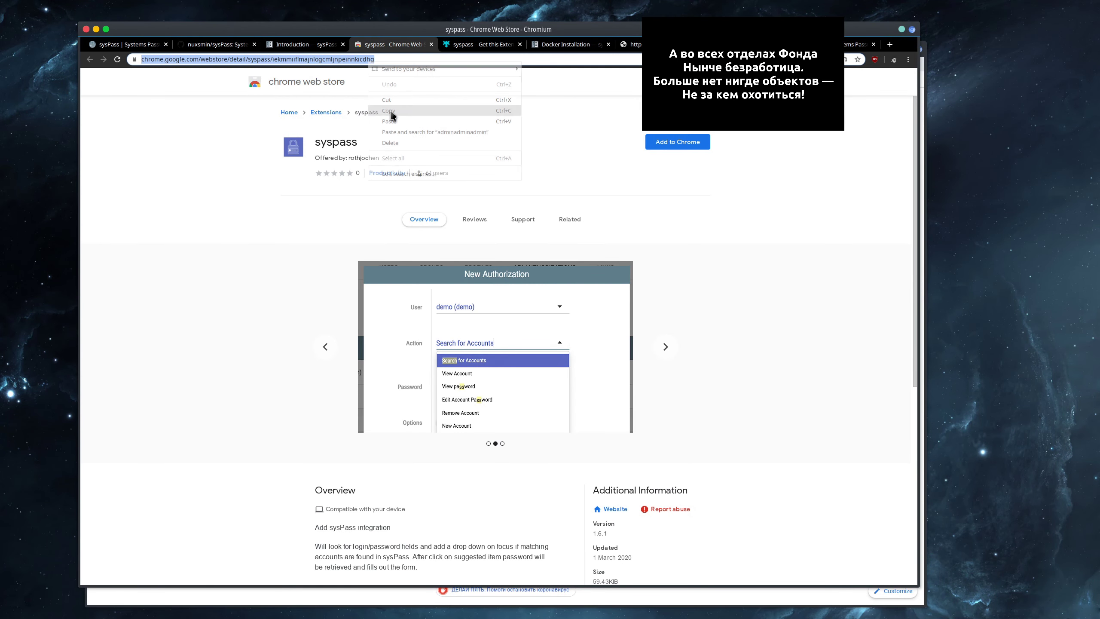
click(391, 115)
key(alt+Tab)
click(390, 79)
key(ctrl+v)
key(Return)
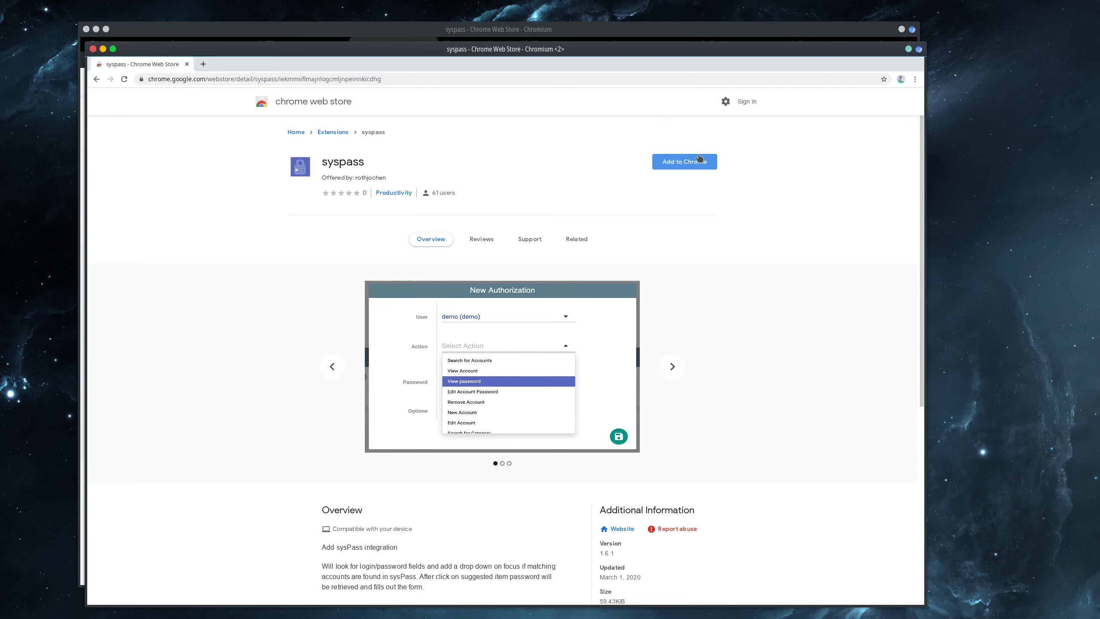
- Try twice to add the syspass extension, reloading after each 'Could not decode image' error
click(699, 158)
click(570, 154)
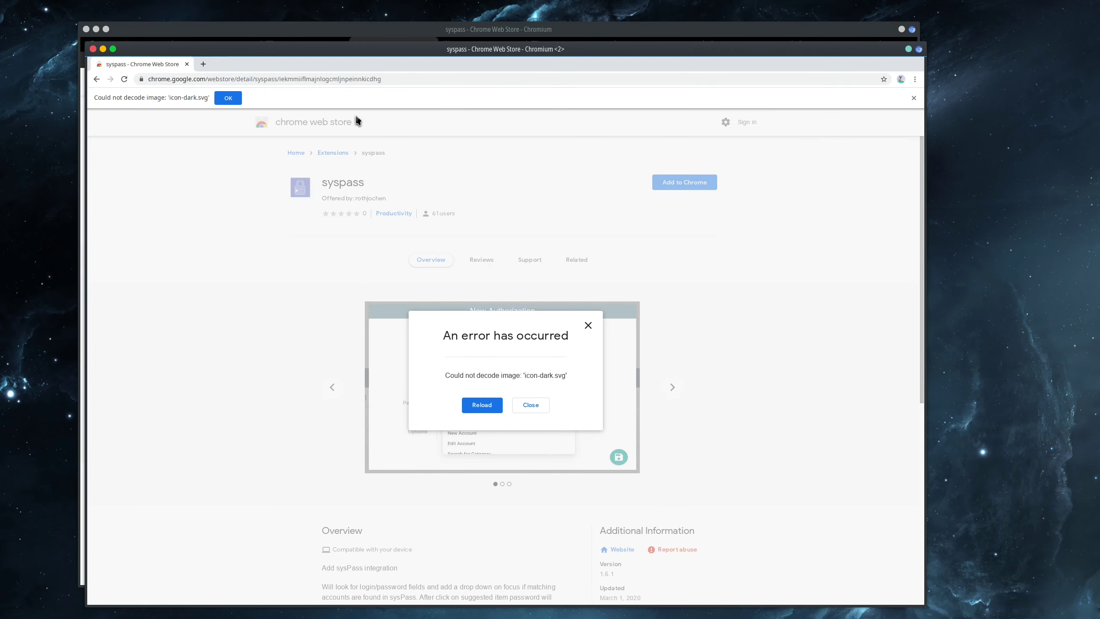
click(237, 102)
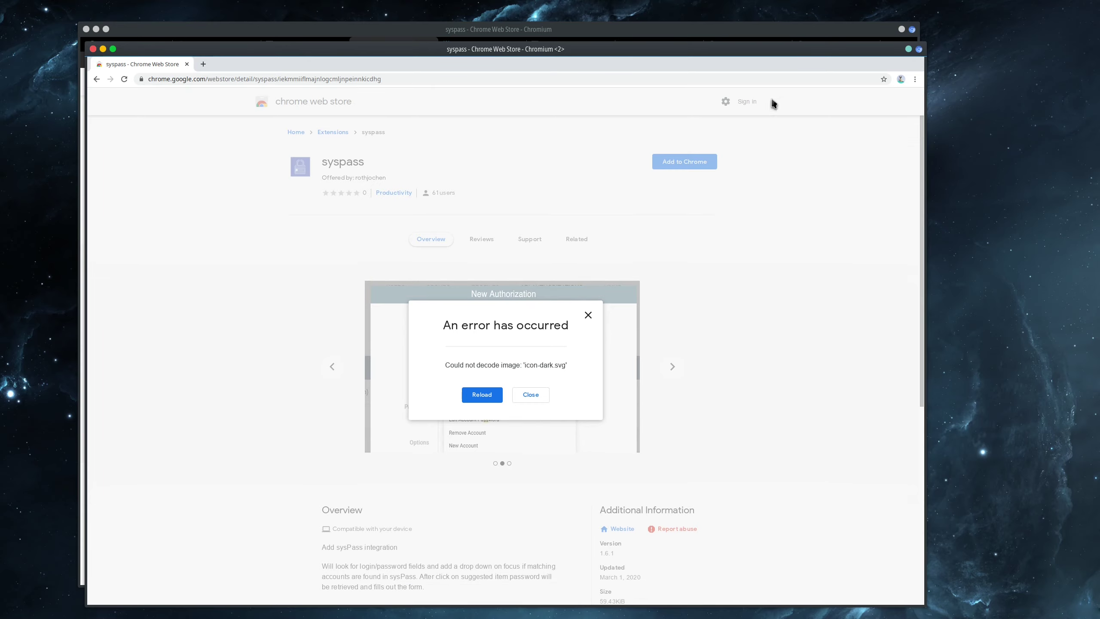
click(482, 395)
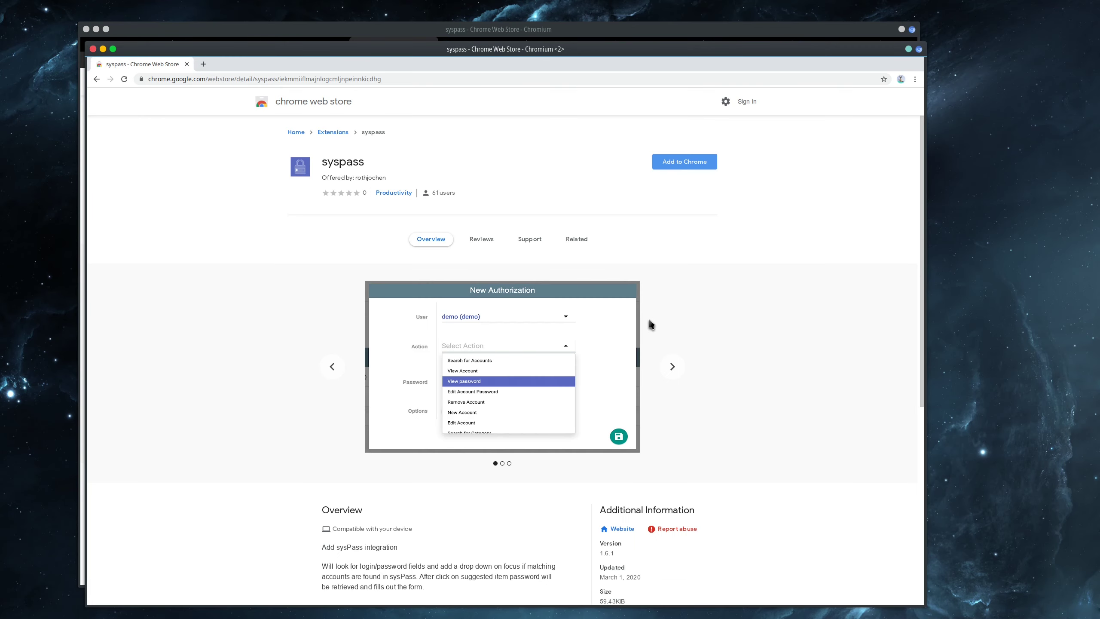
click(697, 168)
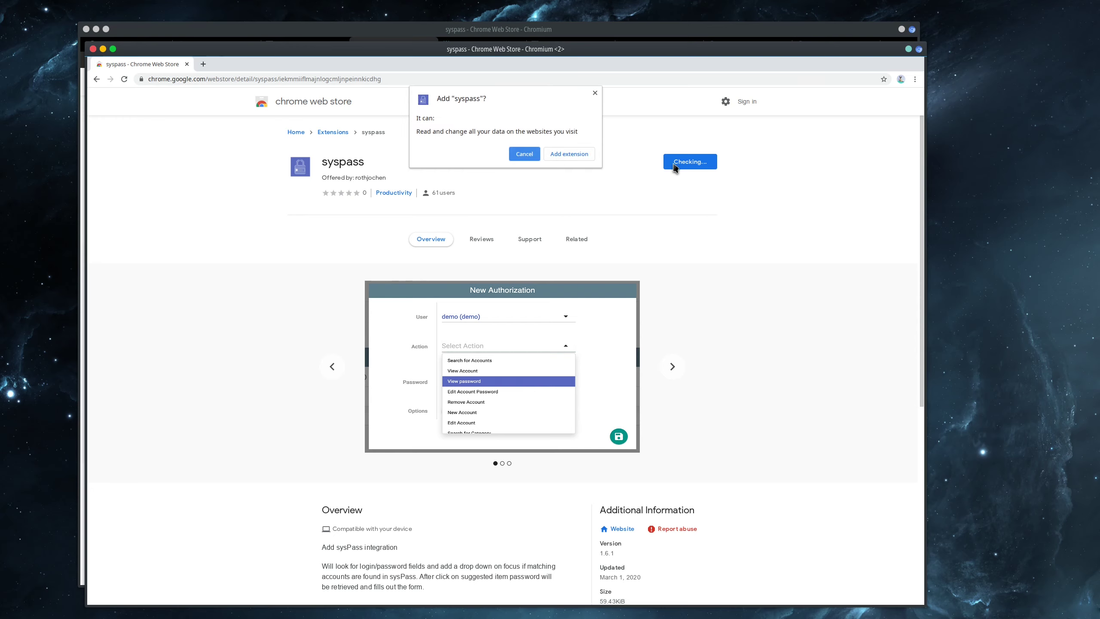
click(560, 154)
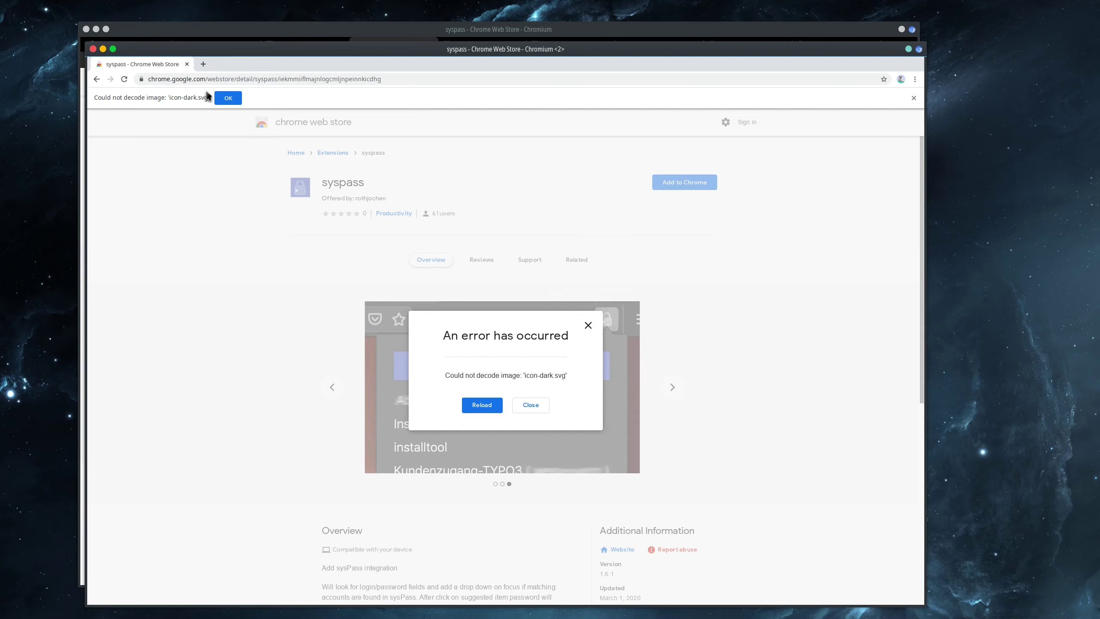
click(236, 99)
click(484, 401)
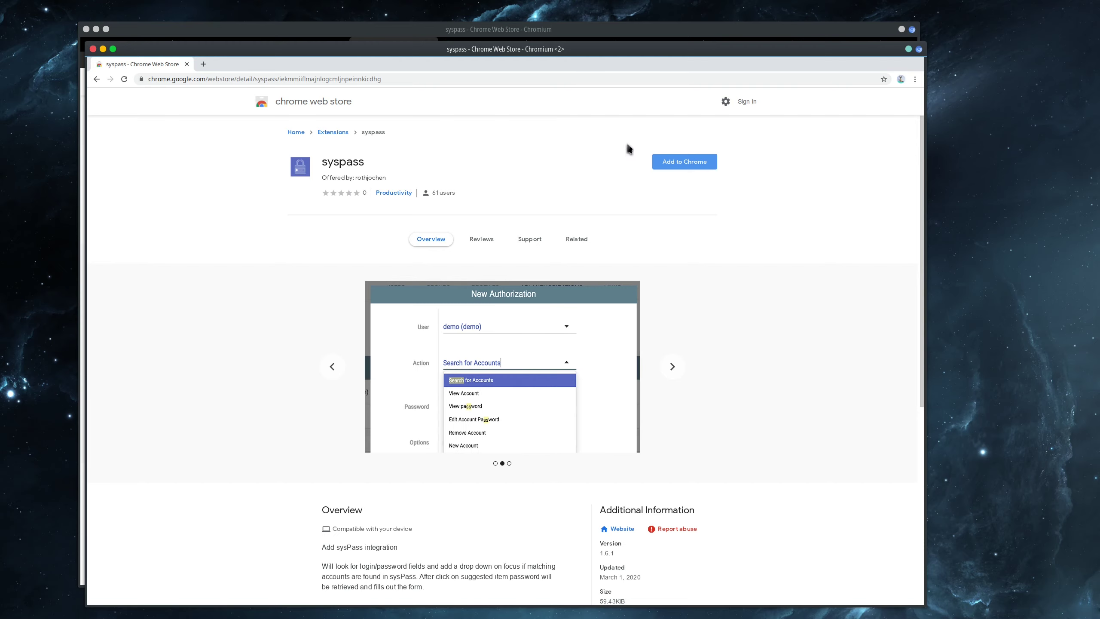
drag(676, 62, 702, 64)
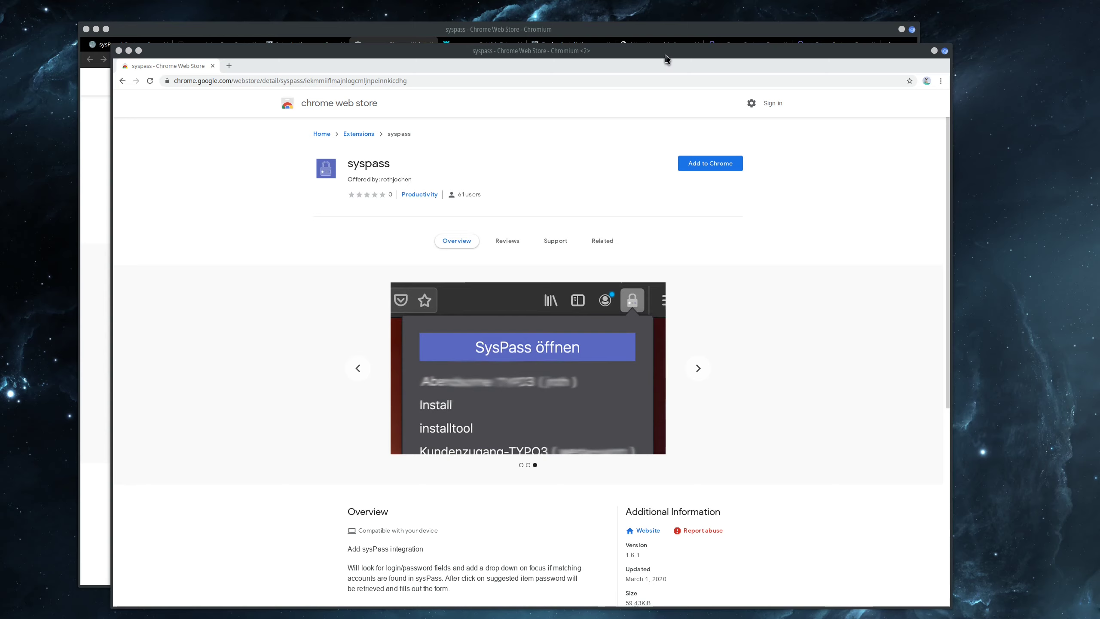
- Move the second window aside and show the syspass.org home page in the first window
drag(664, 53, 684, 56)
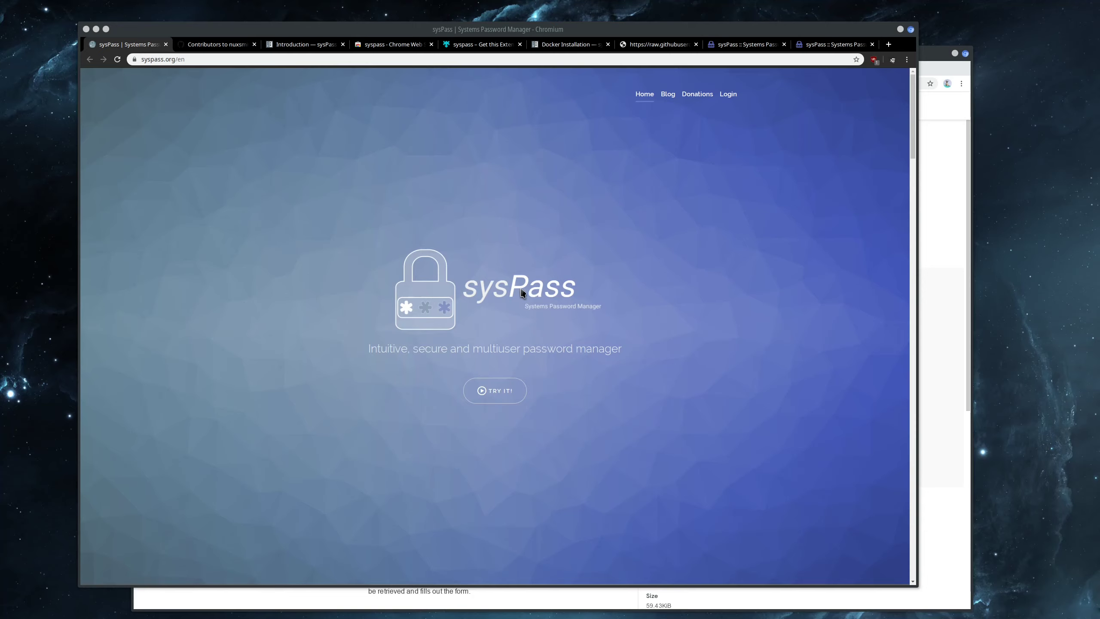
click(736, 44)
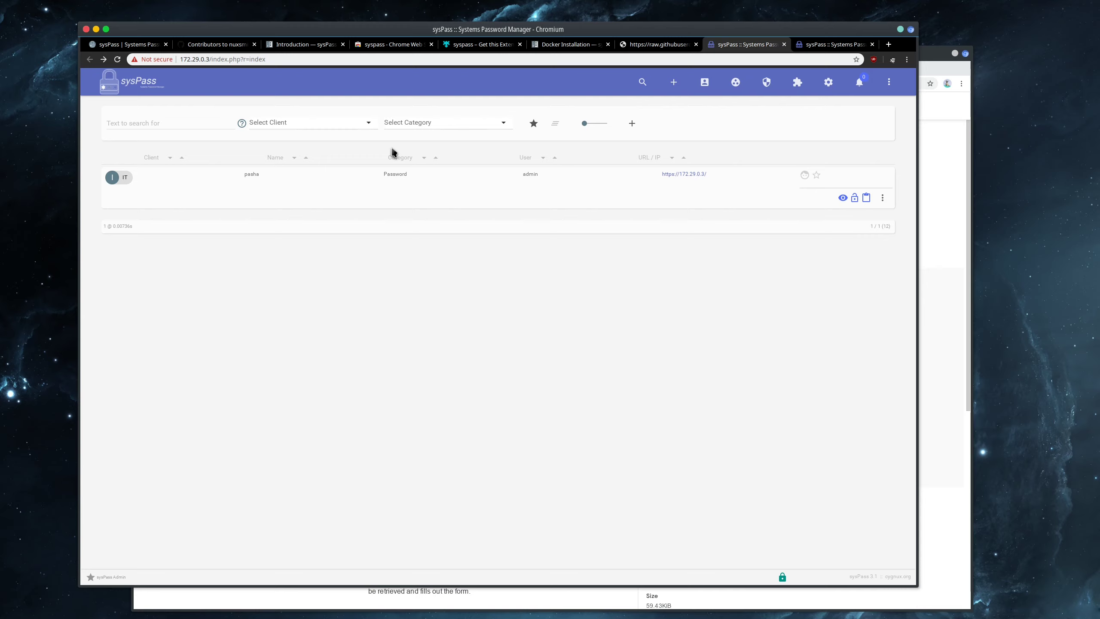
click(133, 52)
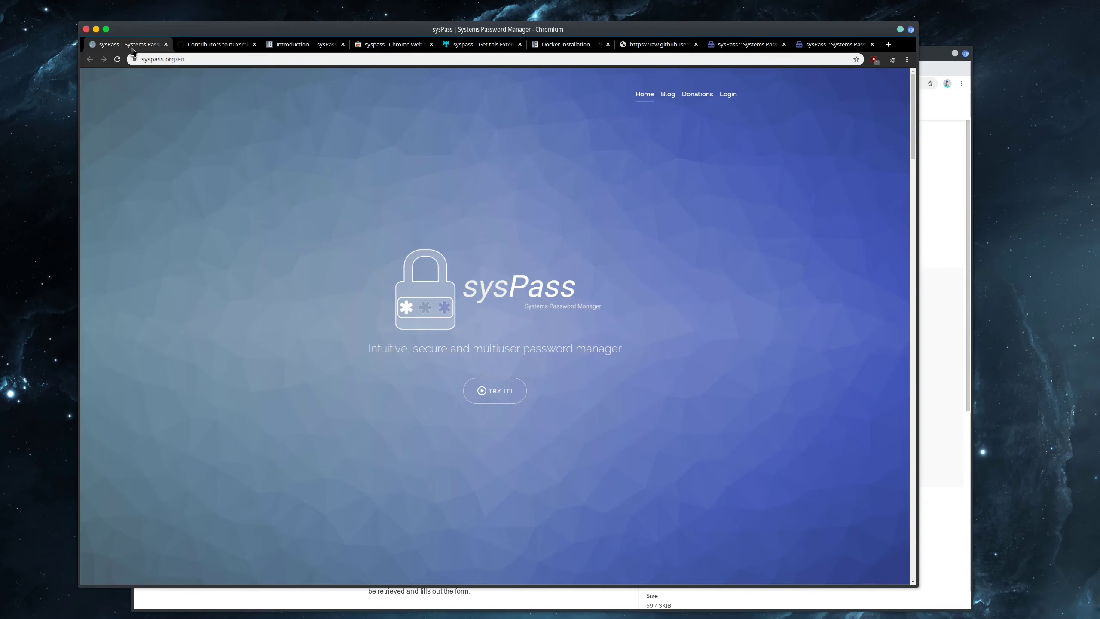